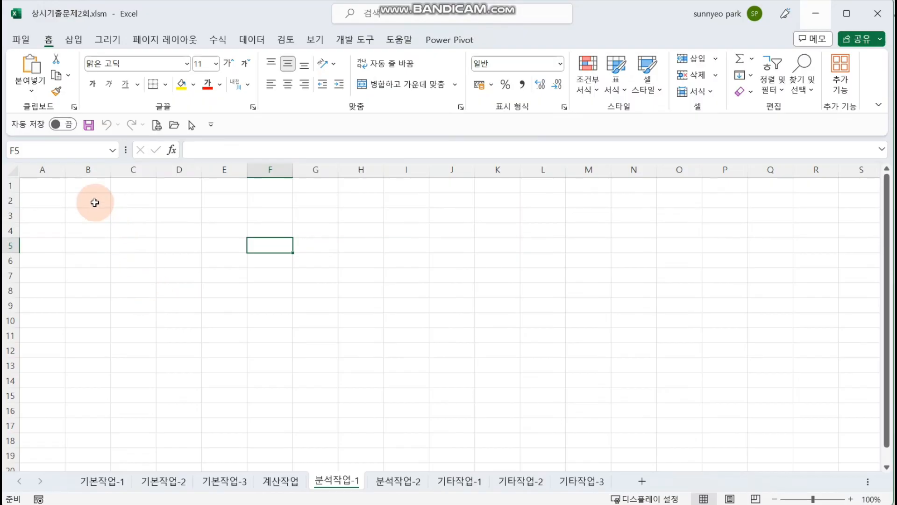
Step: Start a Microsoft Query import at cell B2 of sheet 분석작업-1 using MS Access Database as the data source
left_click(93, 201)
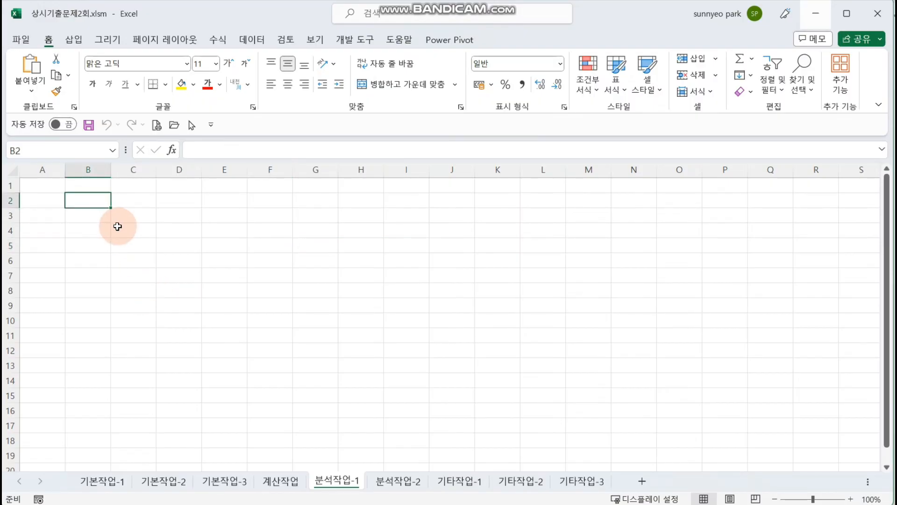
left_click(251, 42)
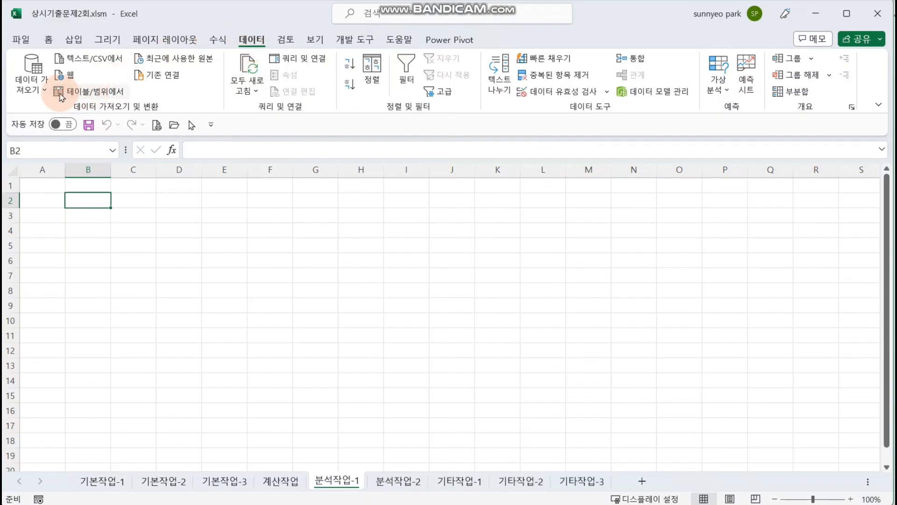
left_click(32, 82)
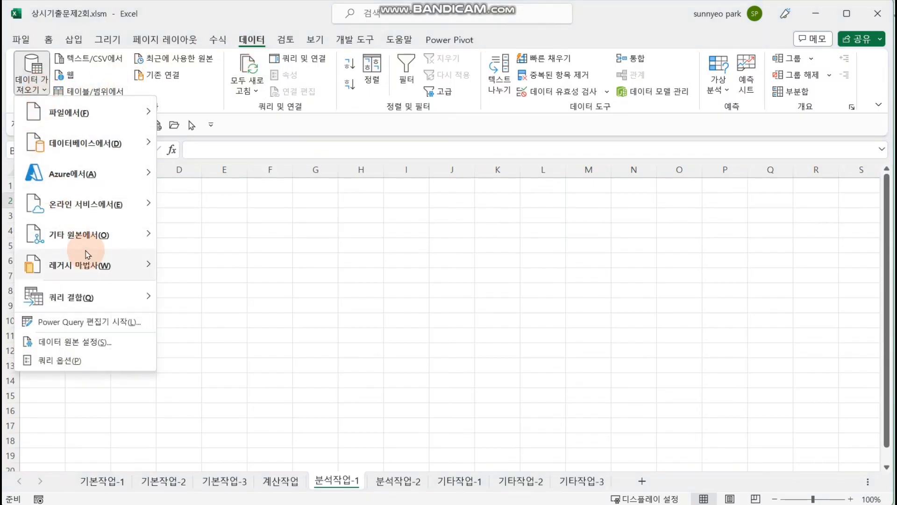
mouse_move(124, 234)
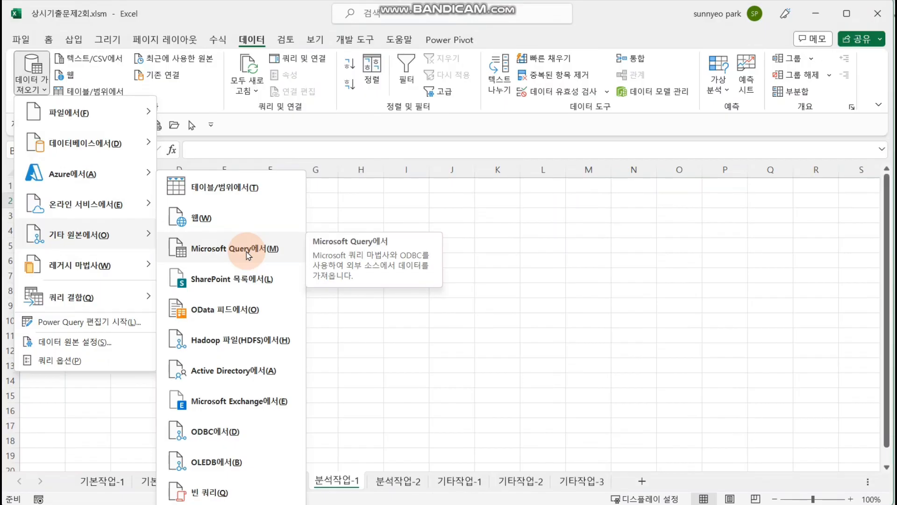
mouse_move(112, 269)
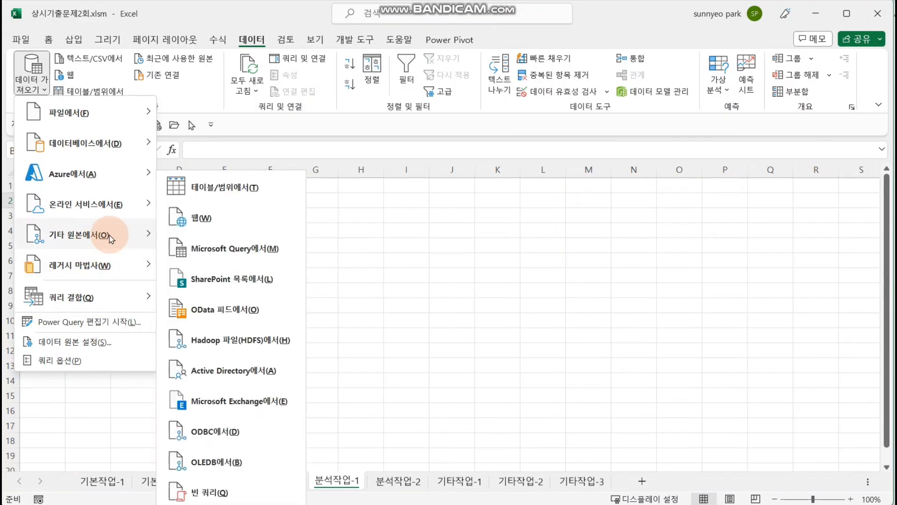
left_click(238, 252)
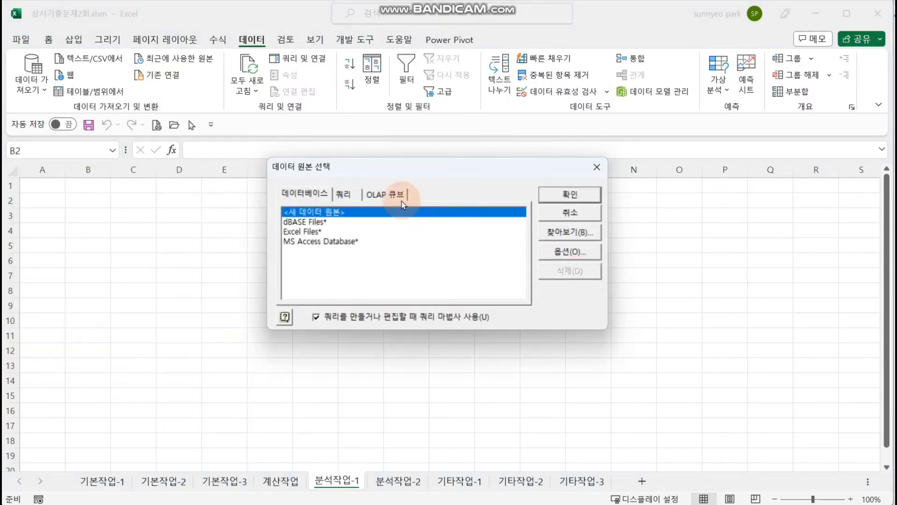
left_click(270, 241)
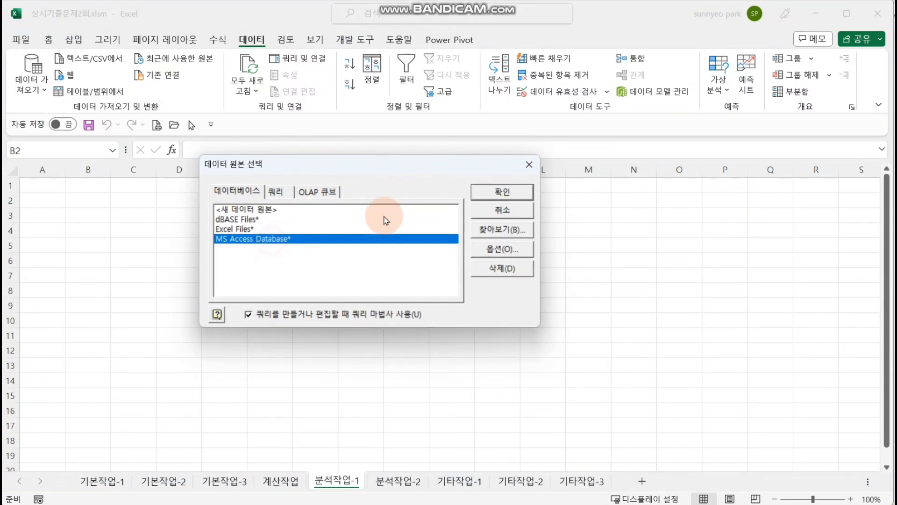
left_click(503, 192)
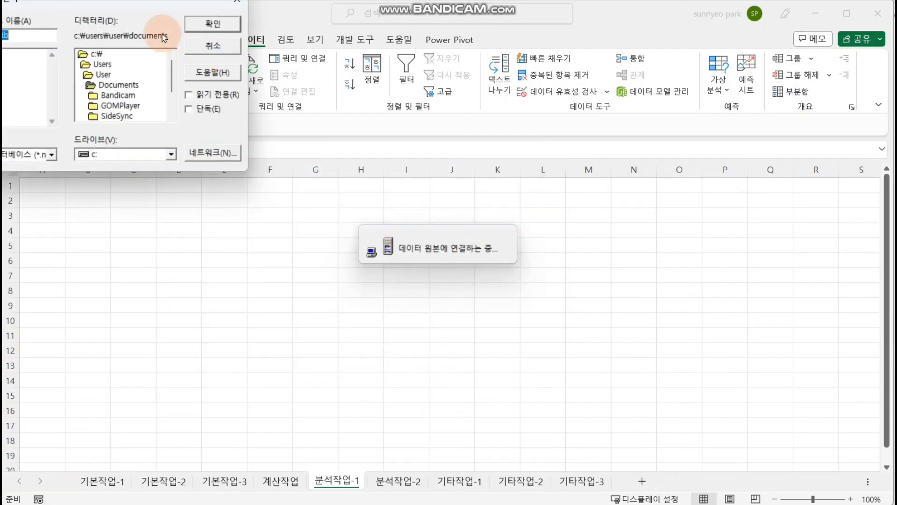
Step: Choose the database 지방세.accdb from the folder C:\OA상시 as the query's source
left_click_drag(1, 2, 172, 146)
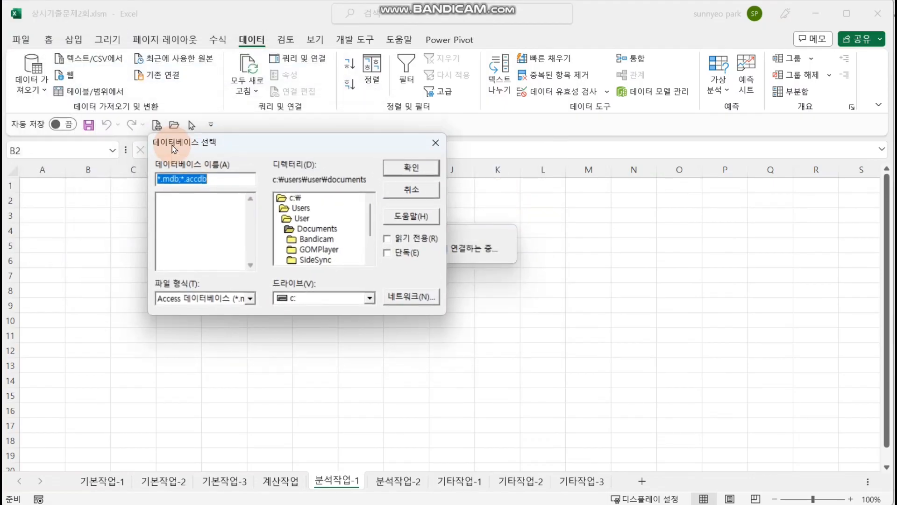
left_click(299, 199)
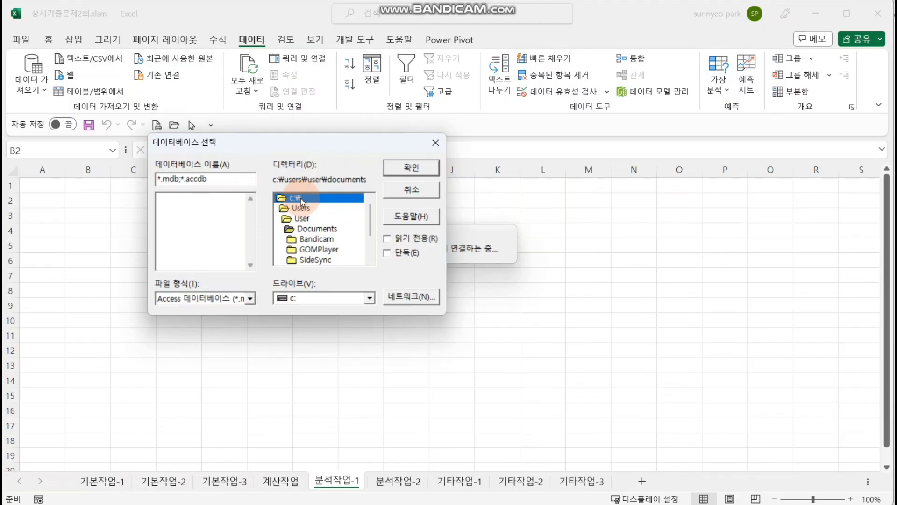
double_click(301, 200)
left_click(304, 260)
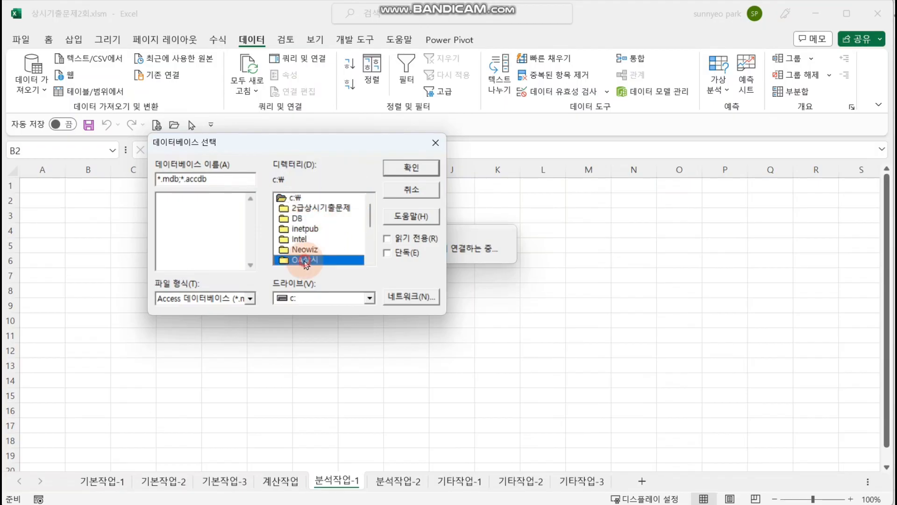
double_click(305, 261)
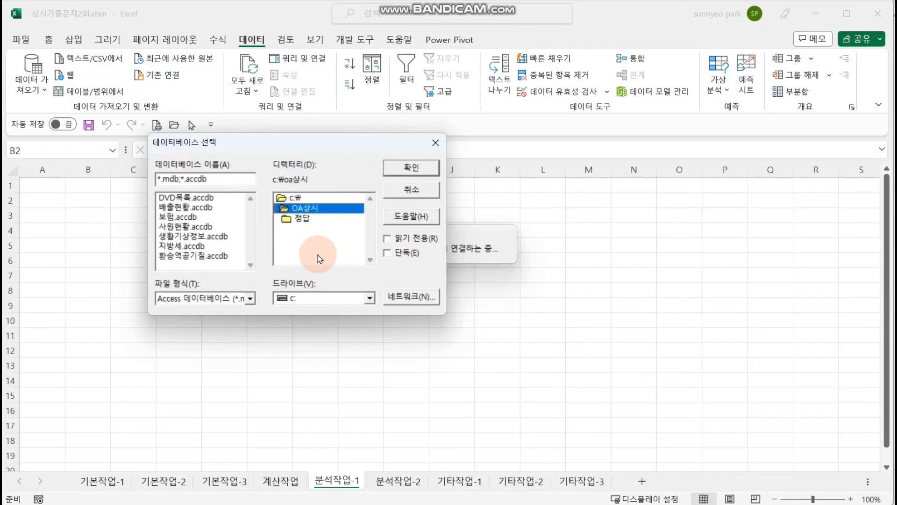
left_click(211, 246)
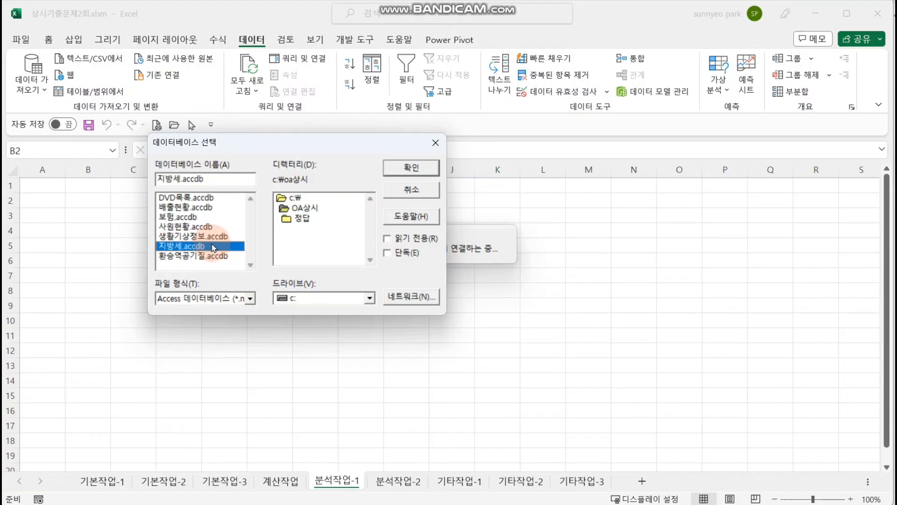
left_click(411, 167)
Step: Include the 지방세 columns 세목명, 과세년도, 미환급유형, 납세자유형, 당해미환급건수 and 당해미환급금액 in the query
left_click_drag(457, 158, 340, 158)
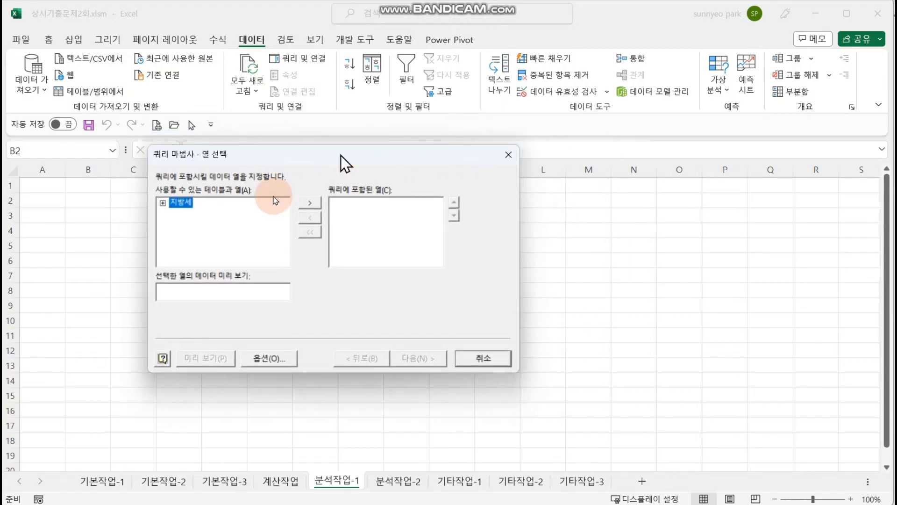
left_click(163, 203)
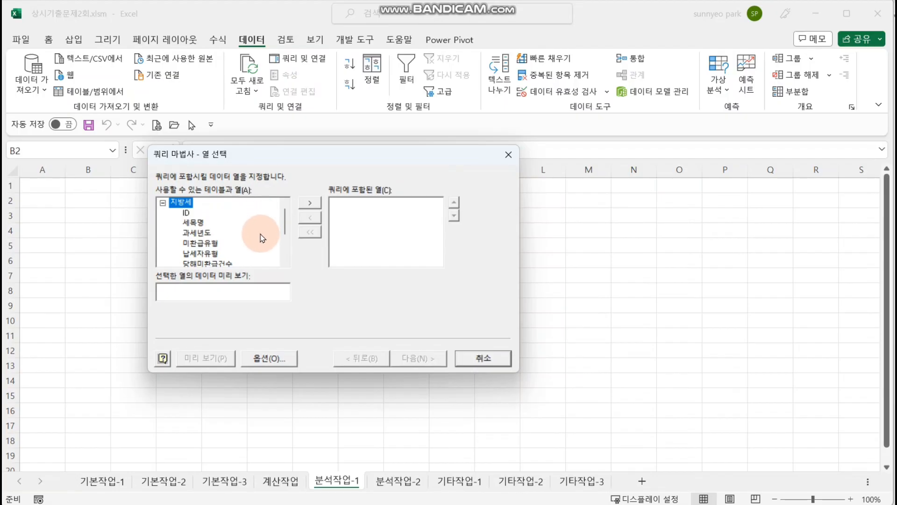
left_click(194, 223)
double_click(195, 223)
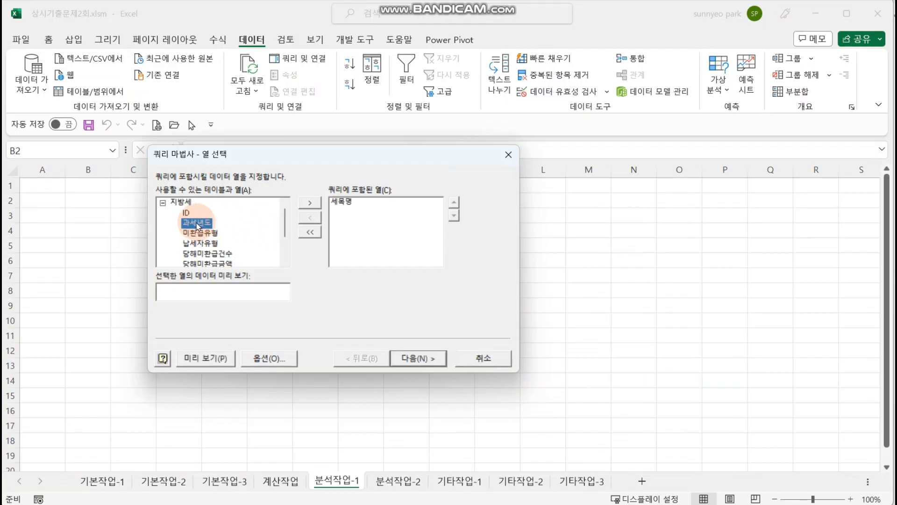
double_click(196, 223)
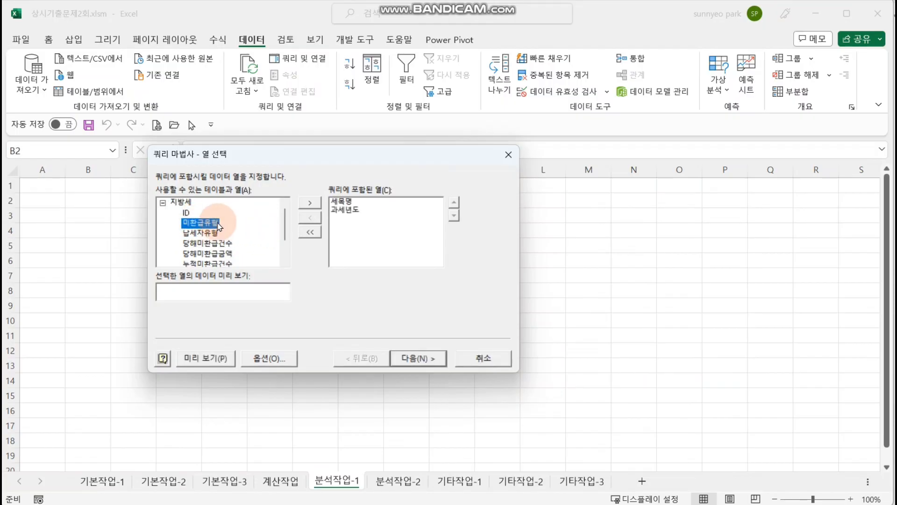
double_click(211, 224)
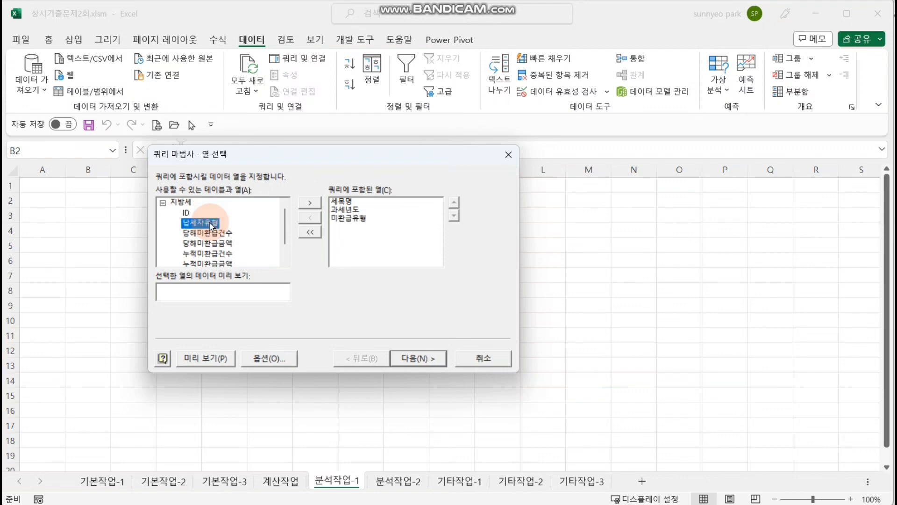
double_click(211, 224)
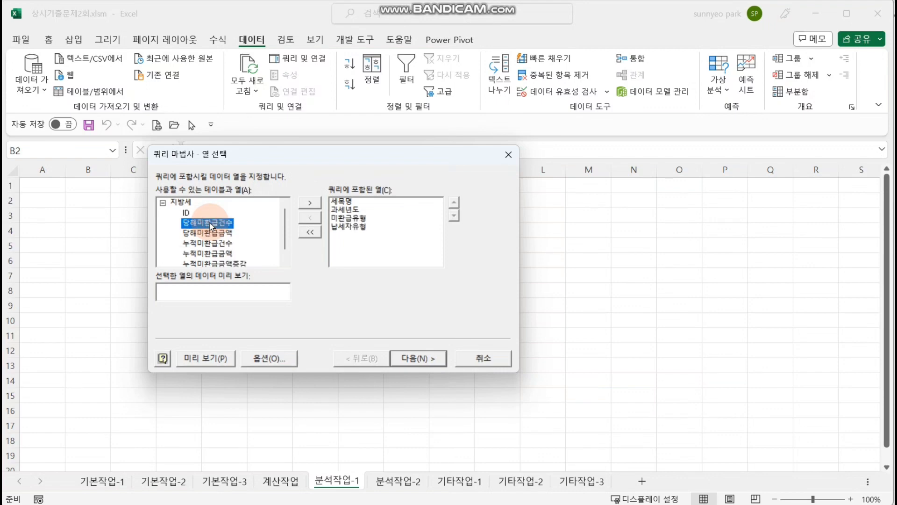
double_click(211, 225)
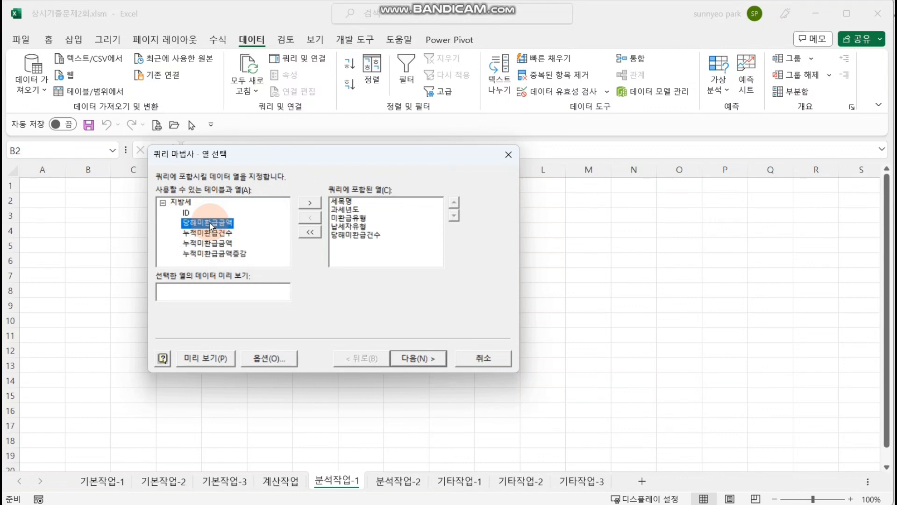
double_click(211, 224)
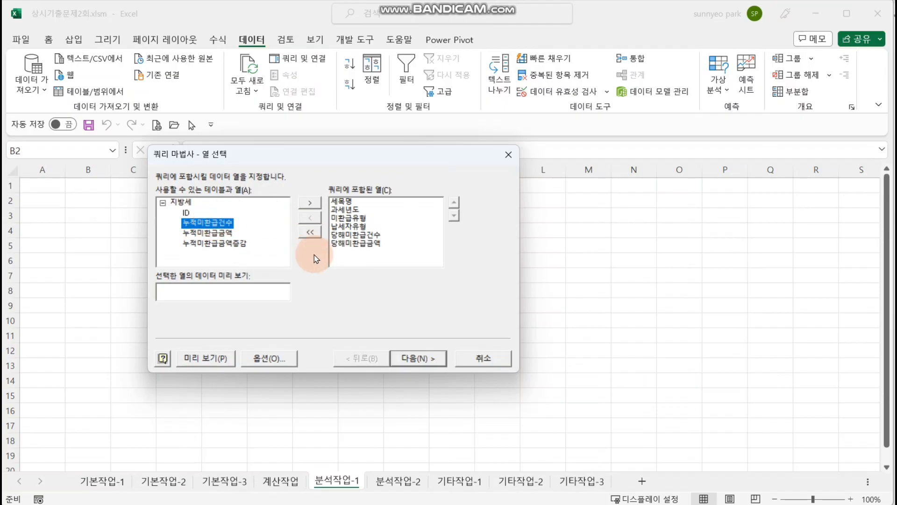
left_click(434, 359)
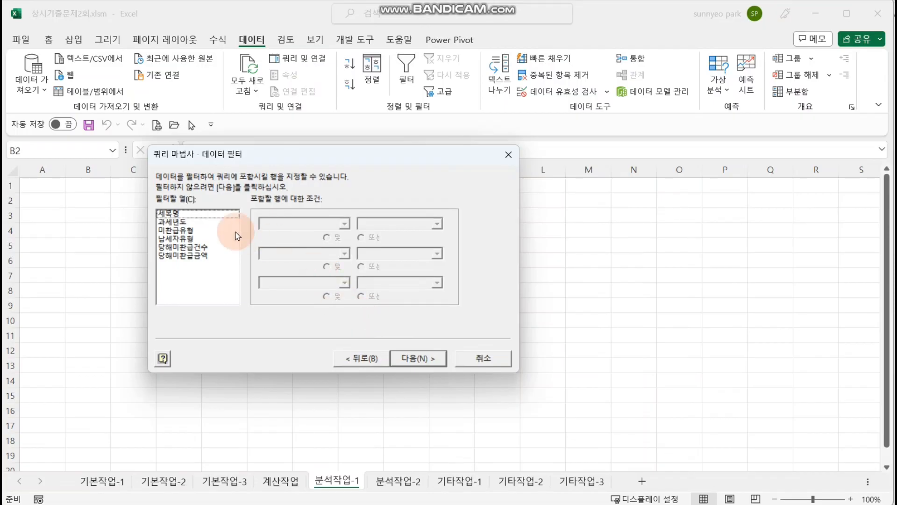
Step: Filter the query to rows whose 과세년도 is greater than or equal to 2021.0
left_click(196, 224)
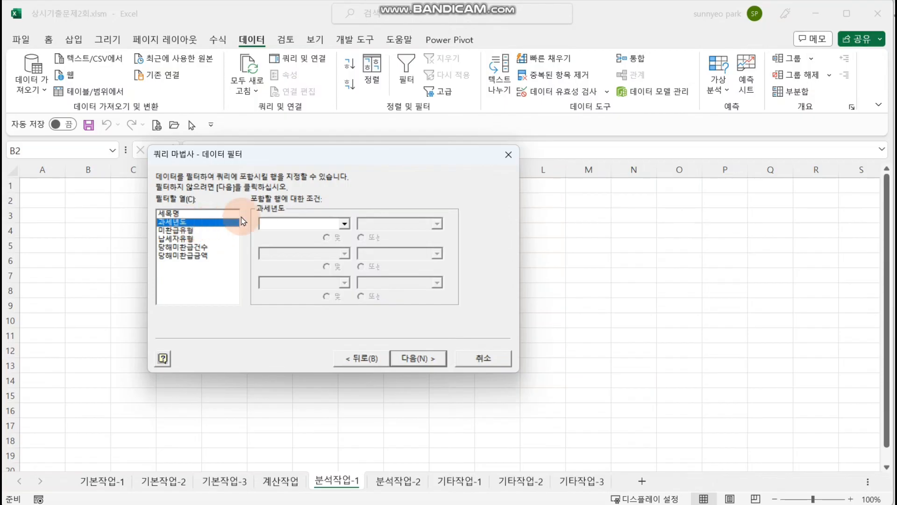
left_click(304, 224)
left_click(282, 269)
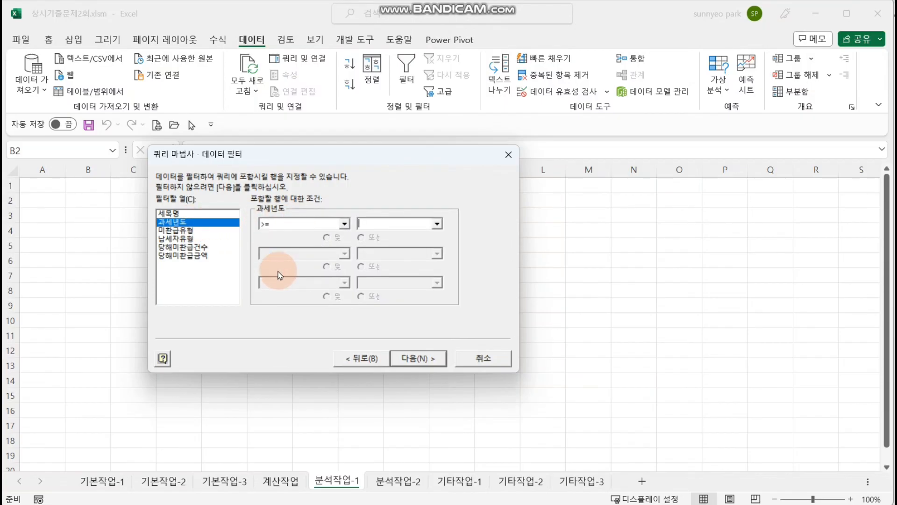
left_click(437, 224)
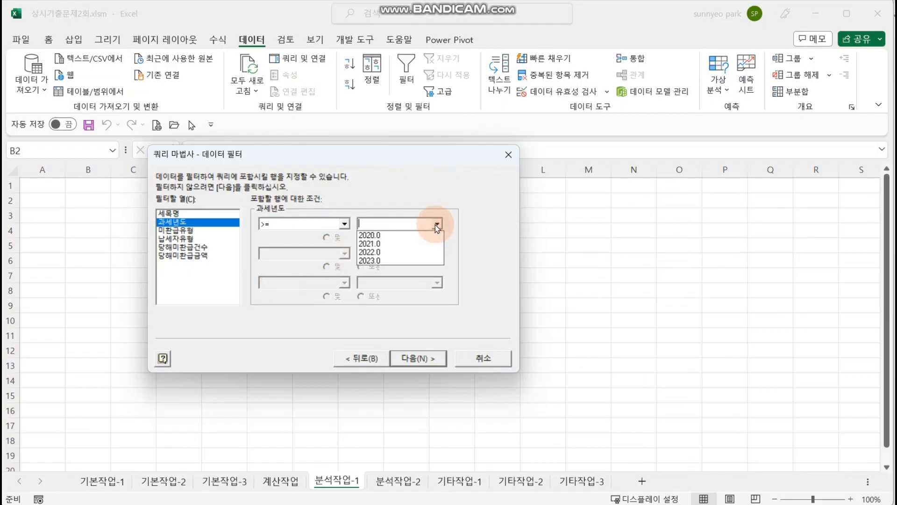
left_click(393, 243)
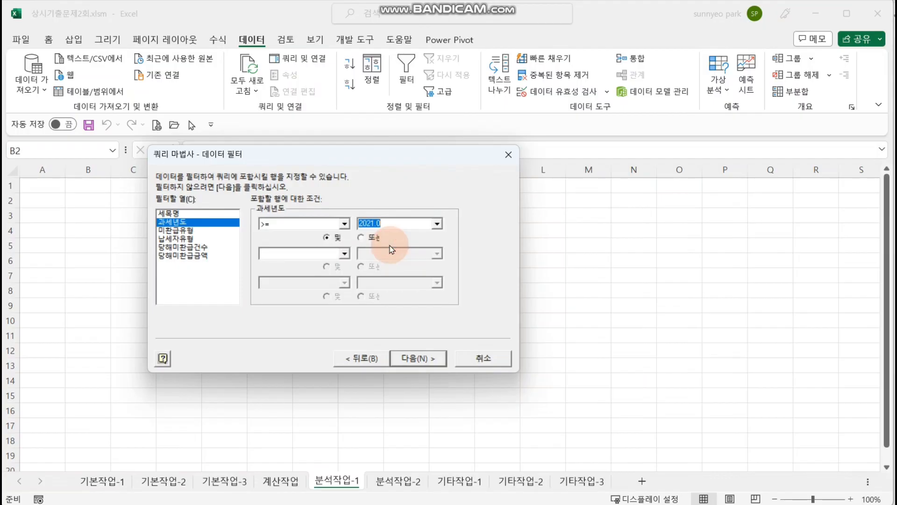
left_click(424, 360)
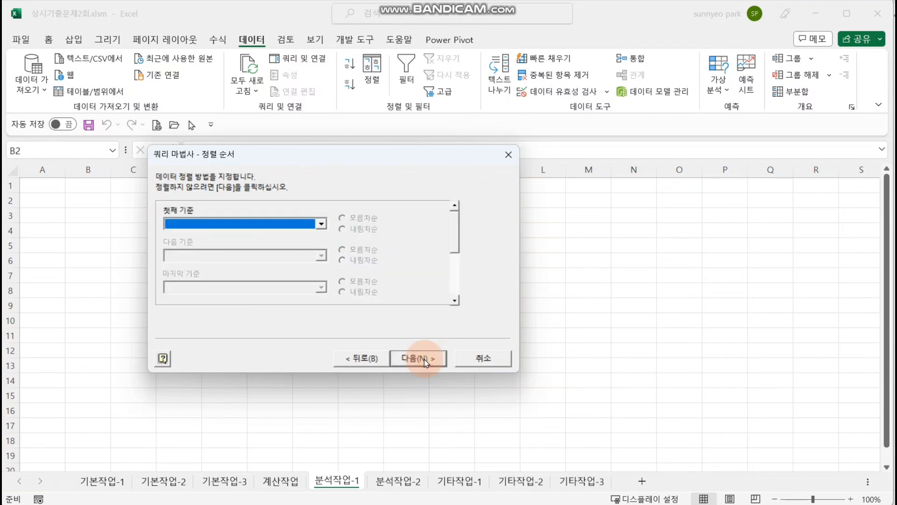
Step: Finish the query without sorting and return the data as a PivotTable report at cell B2 of the existing worksheet
left_click(429, 359)
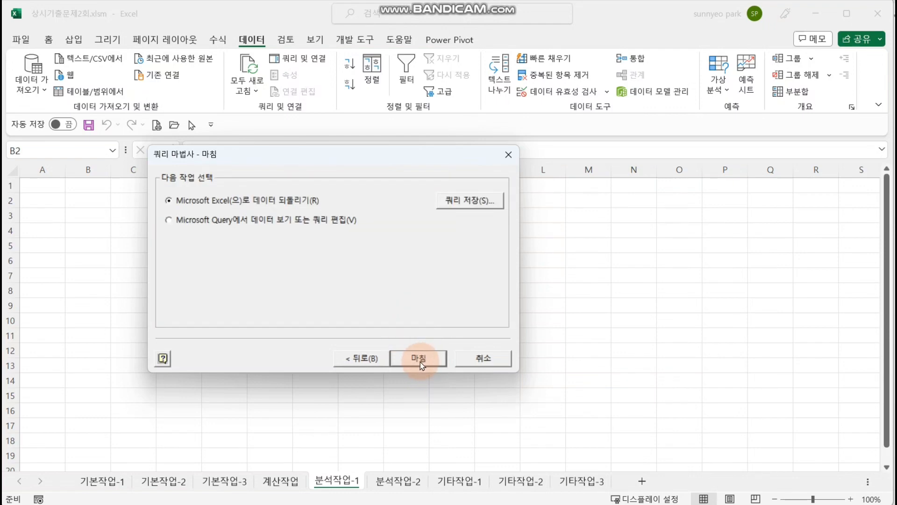
left_click(420, 360)
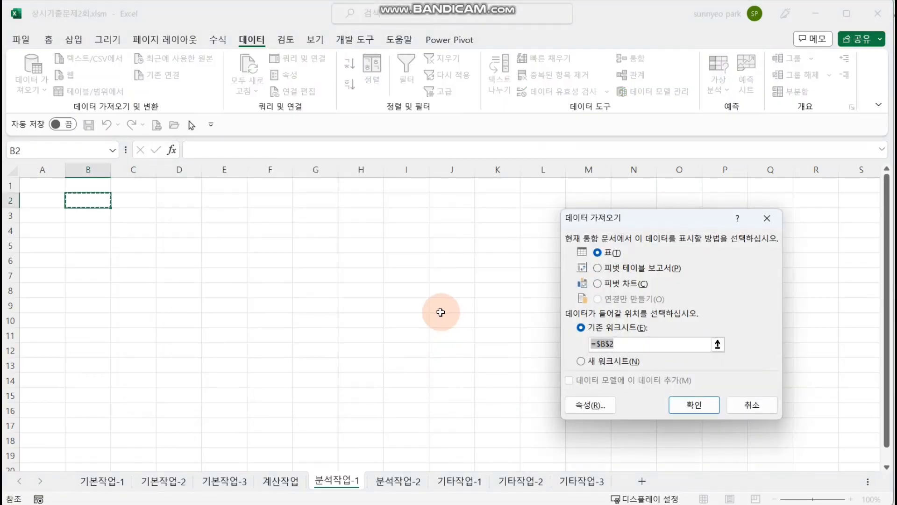
left_click_drag(645, 226, 449, 214)
left_click(445, 256)
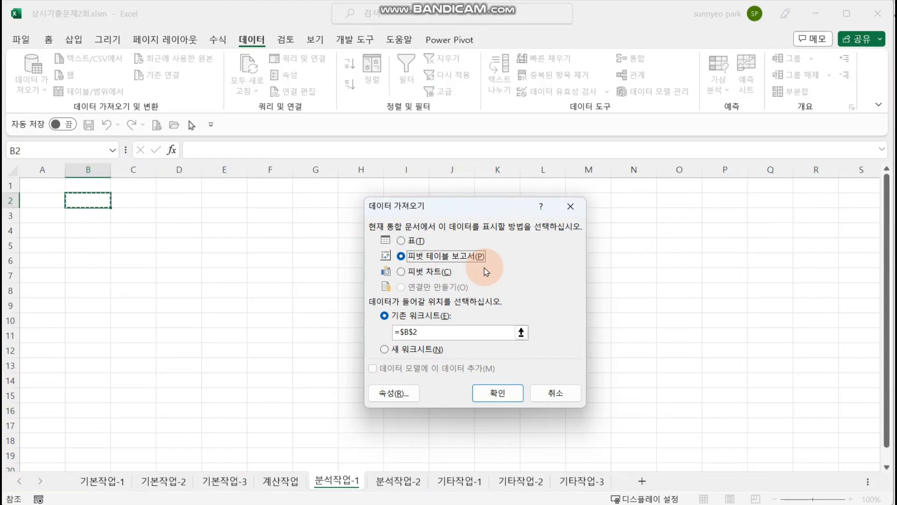
left_click(498, 391)
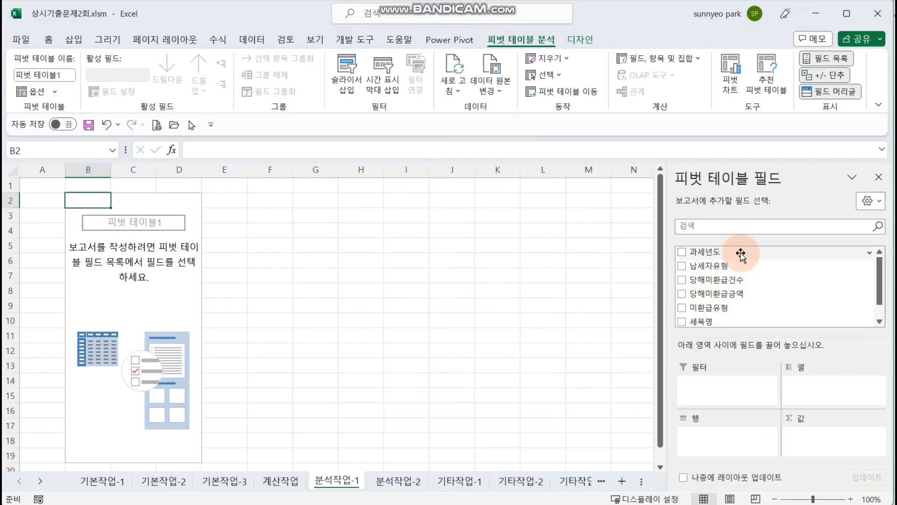
Step: Place 과세년도 and then 세목명 in the PivotTable's row area
left_click_drag(741, 253, 731, 435)
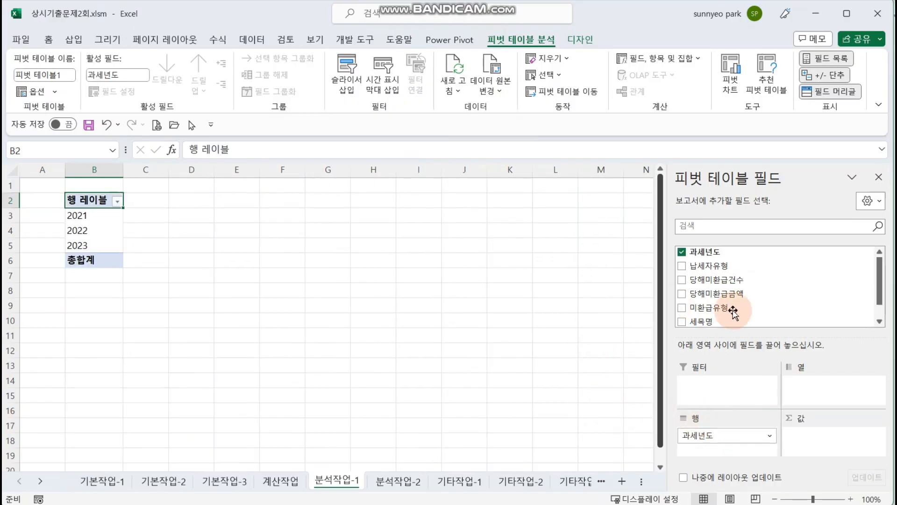
left_click_drag(733, 321, 751, 449)
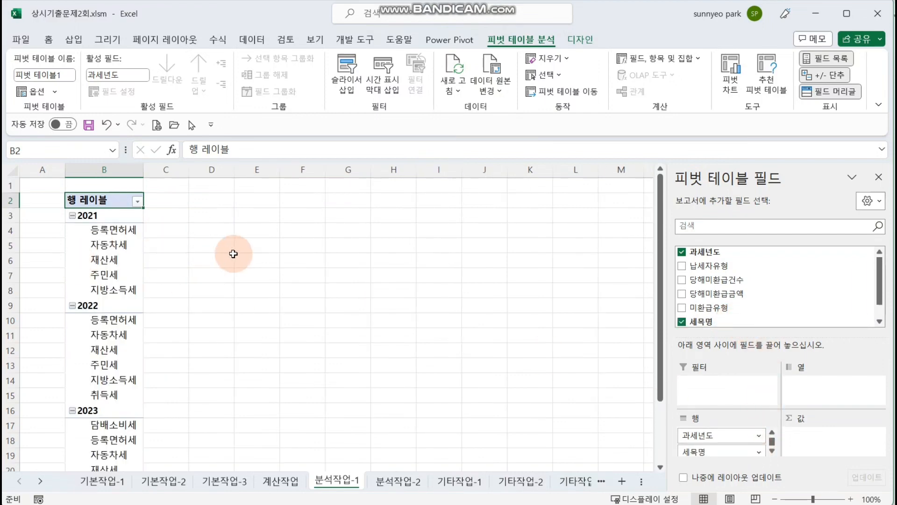
Step: Set the PivotTable's report layout to outline form
left_click(581, 40)
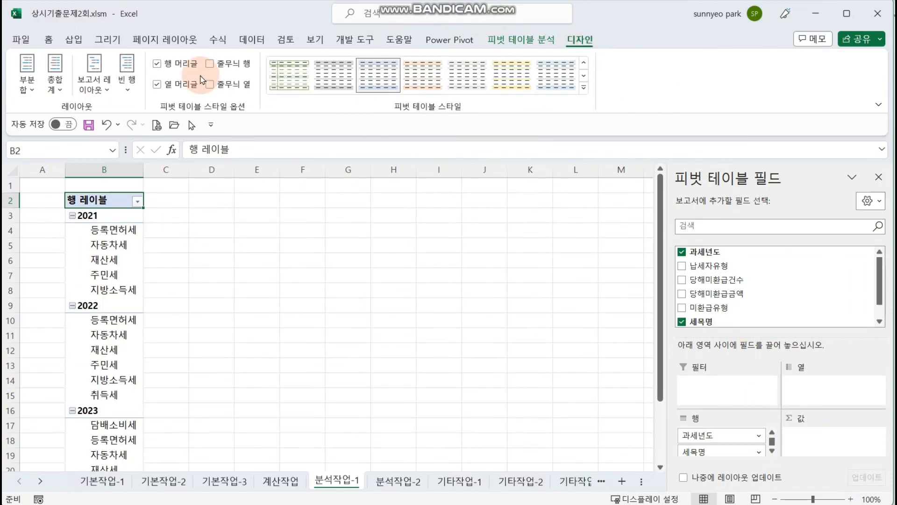
left_click(93, 81)
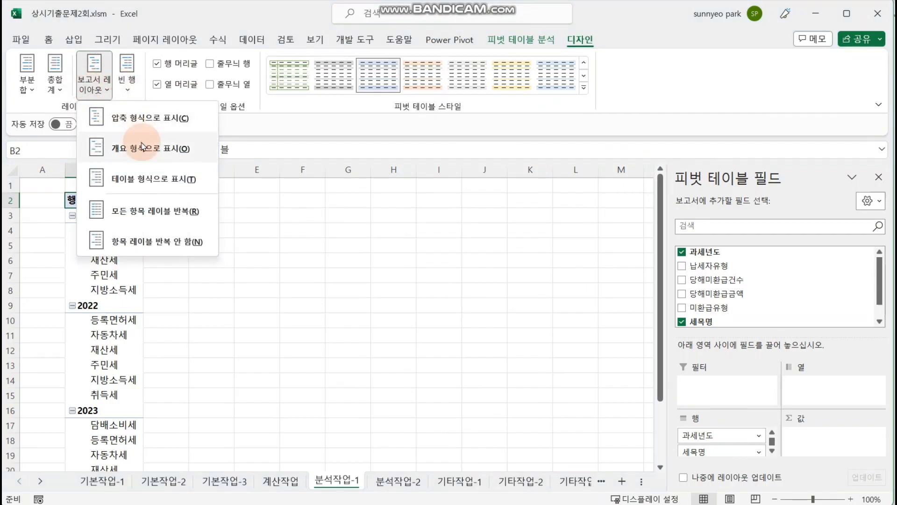
left_click(142, 146)
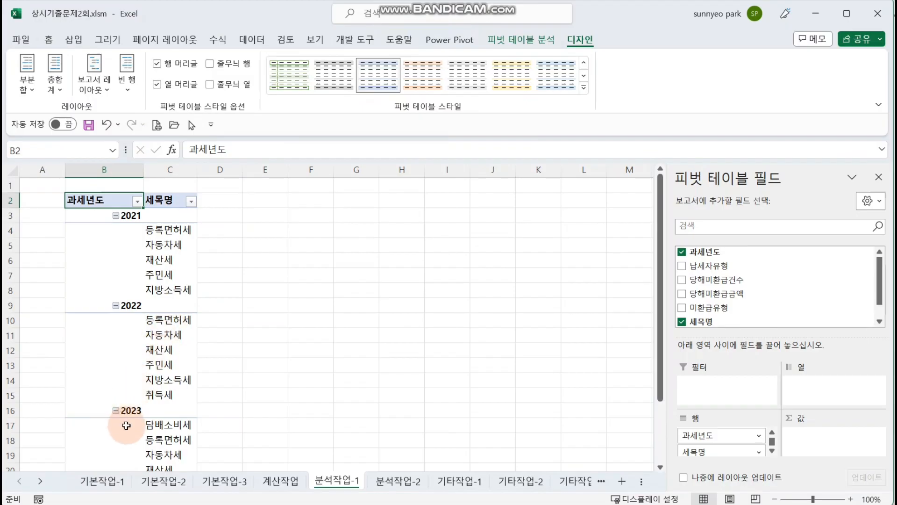
Step: Collapse the 2023 group in the PivotTable's 과세년도 rows
left_click(115, 414)
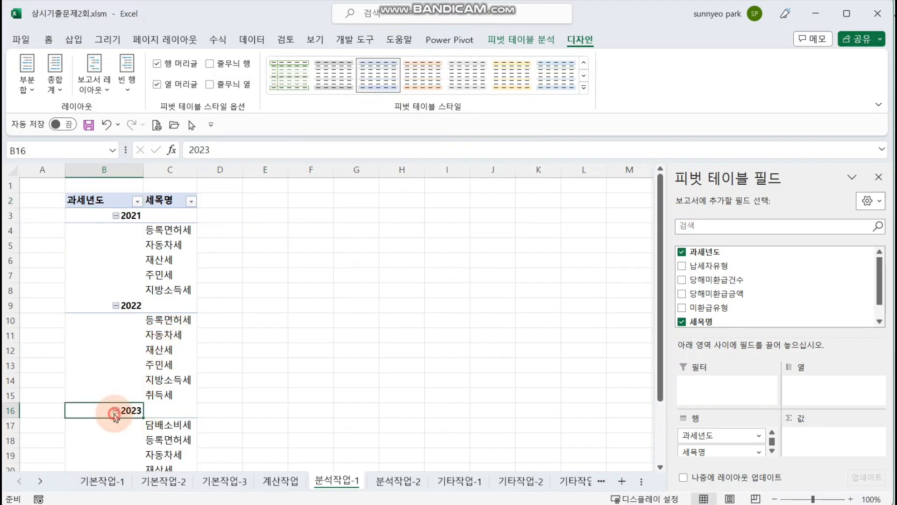
left_click(115, 411)
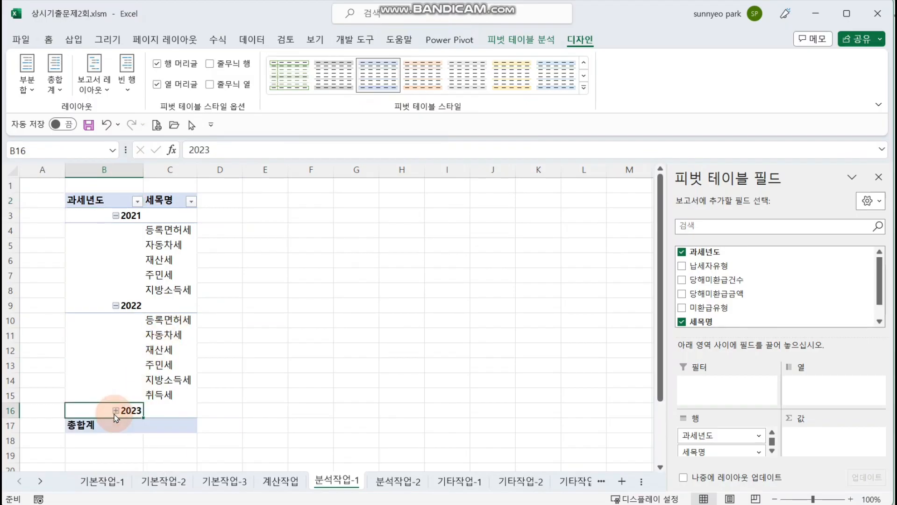
left_click(161, 260)
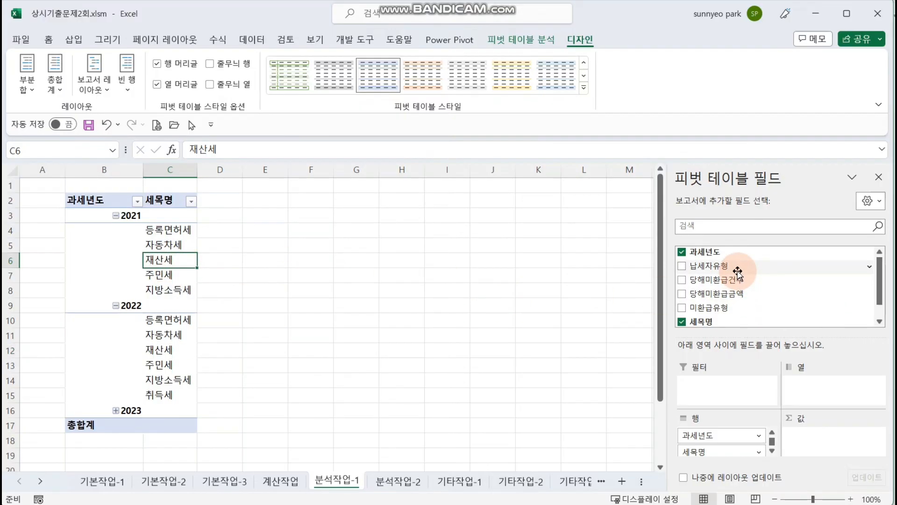
Step: Place 납세자유형 in the PivotTable's column area and add 당해미환급금액 to the values area twice
left_click_drag(741, 266, 834, 391)
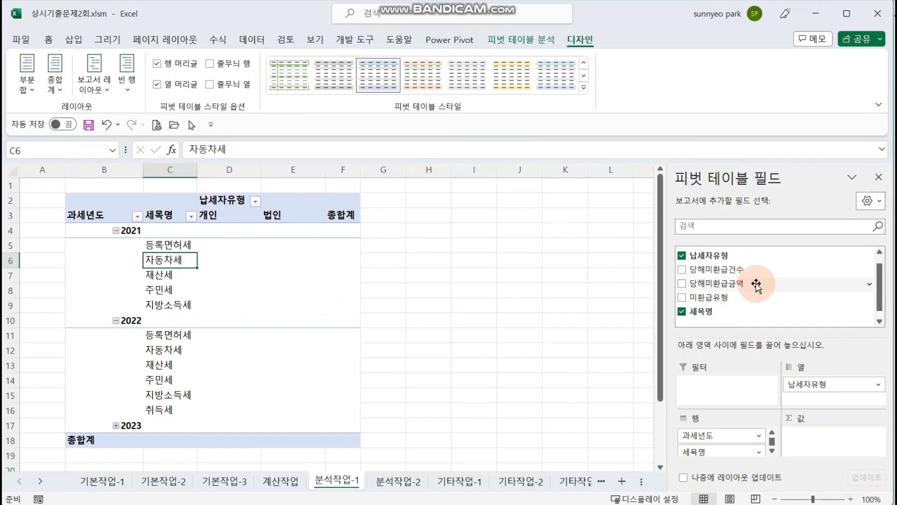
left_click_drag(757, 284, 825, 434)
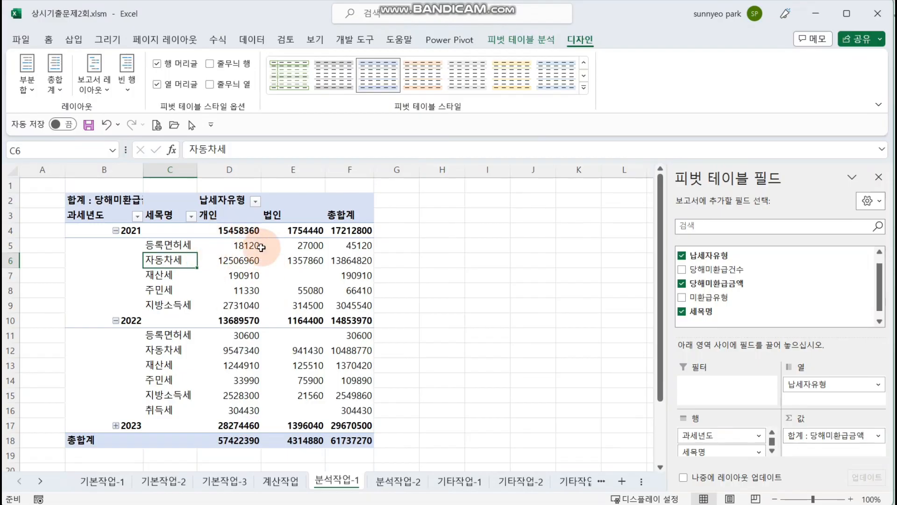
mouse_move(266, 262)
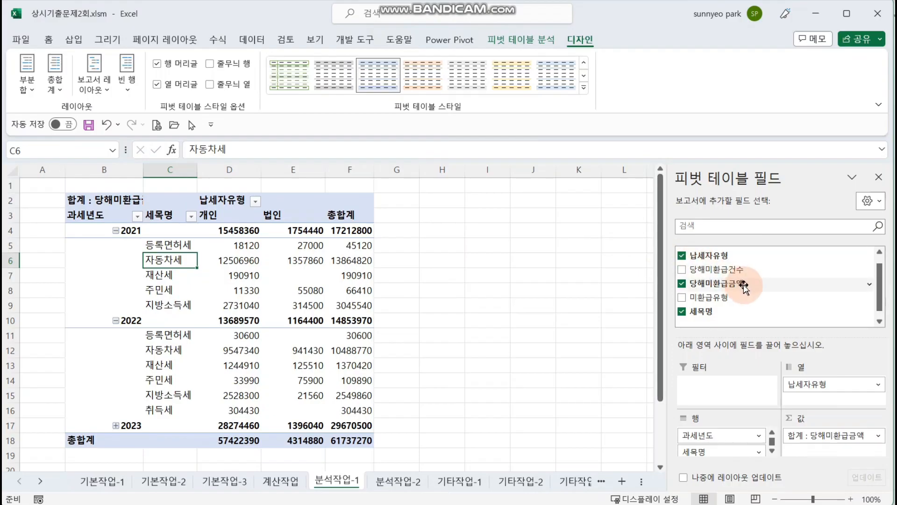
left_click_drag(743, 286, 837, 441)
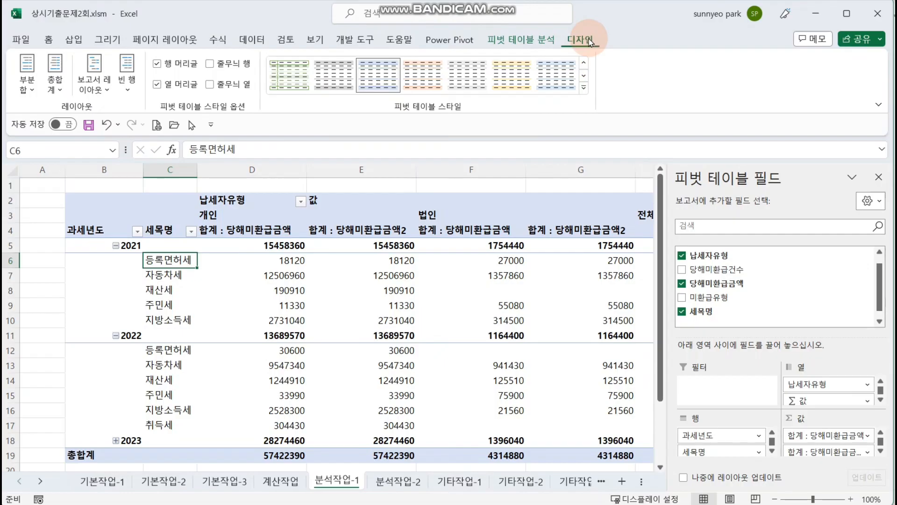
Step: Show all PivotTable subtotals at the bottom of each group
left_click(26, 83)
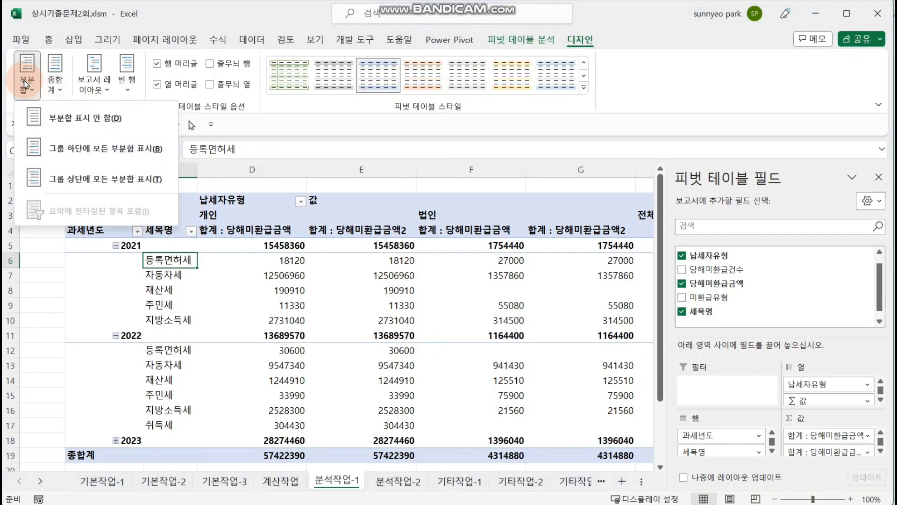
left_click(111, 149)
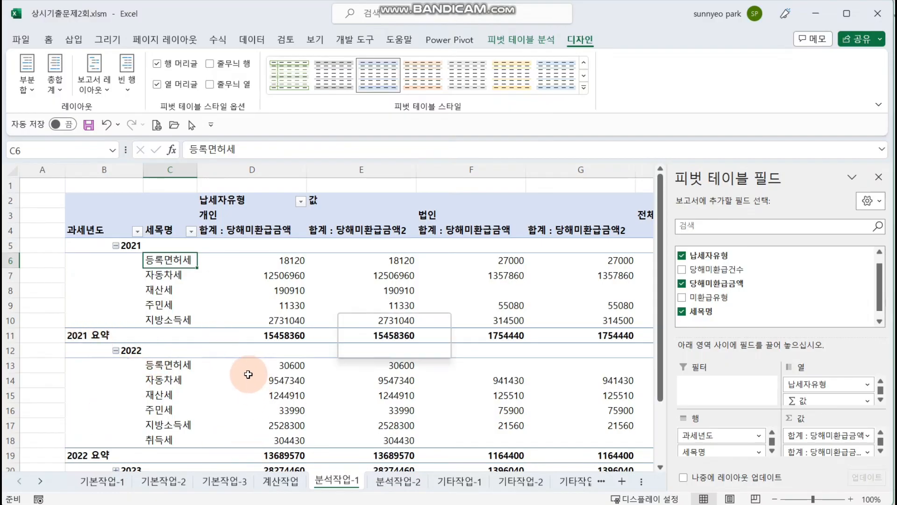
mouse_move(248, 374)
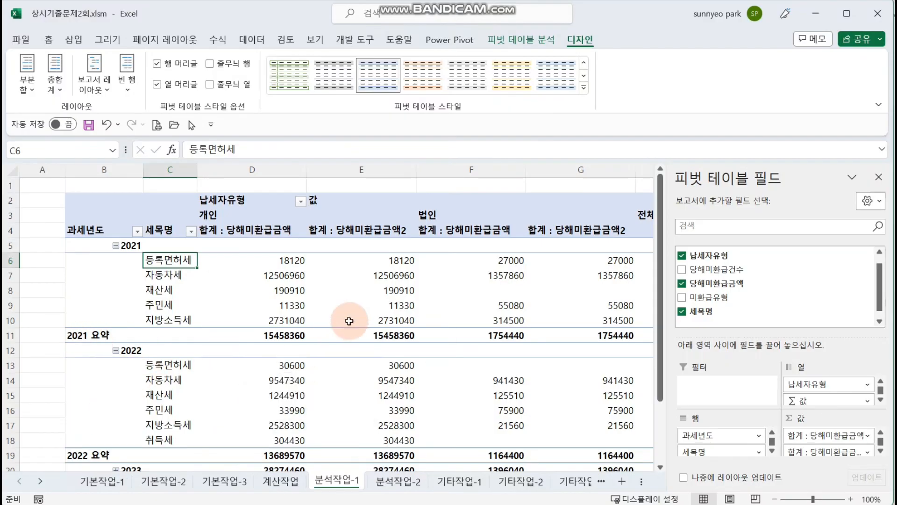
left_click(271, 232)
mouse_move(271, 232)
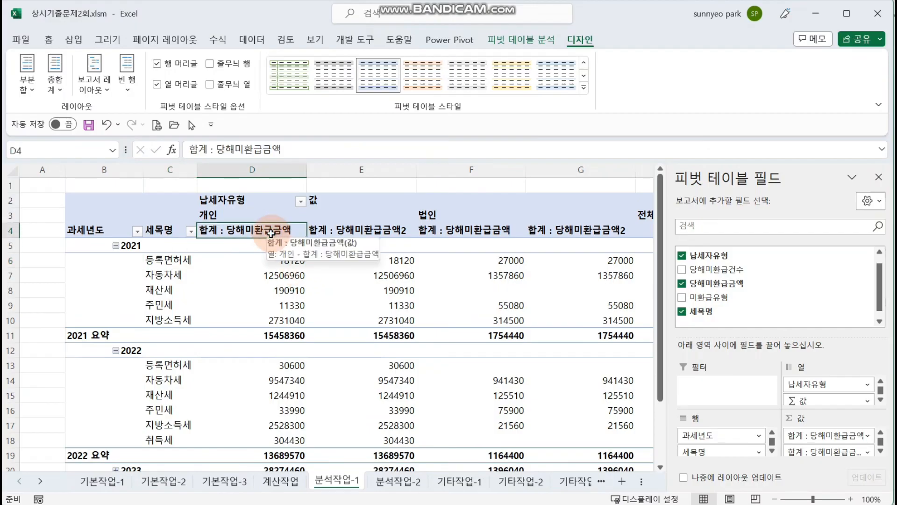
left_click(384, 230)
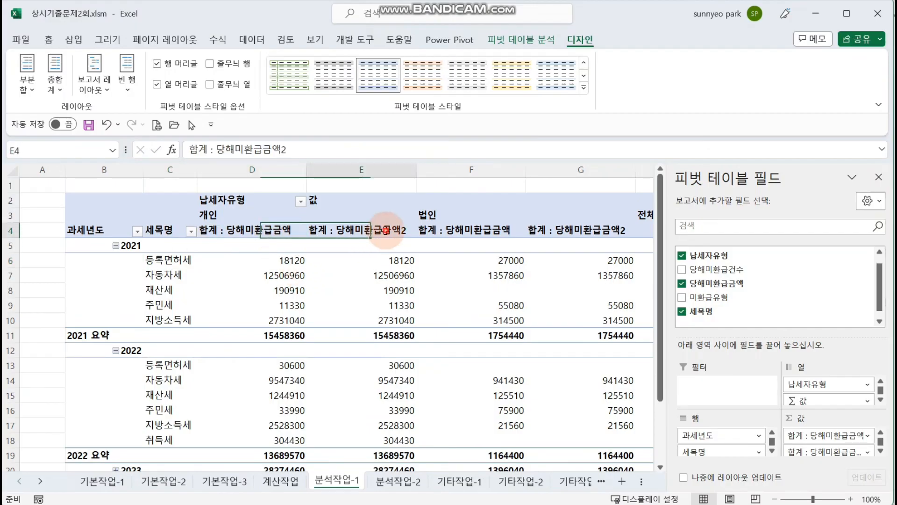
left_click(288, 274)
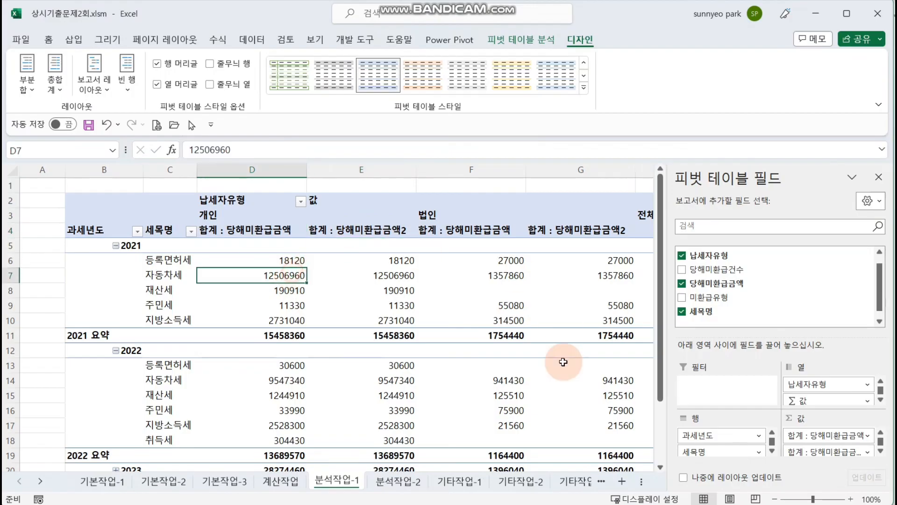
left_click(294, 261)
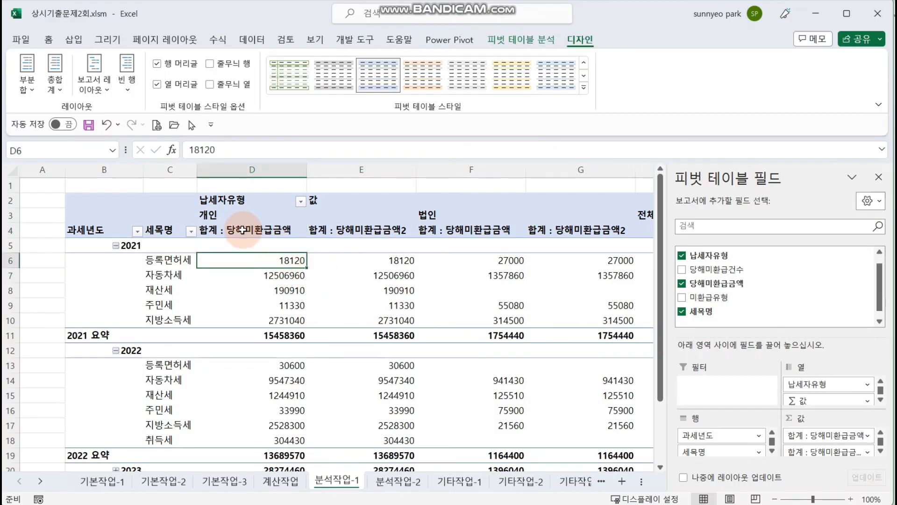
Step: Format the first 당해미환급금액 value field as 숫자 with 0 decimal places and the 1000 separator
left_click(280, 231)
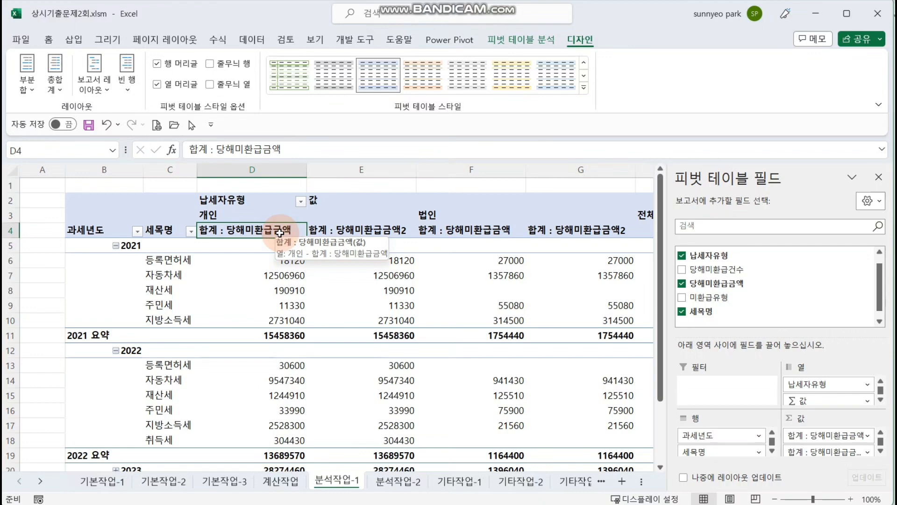
right_click(280, 234)
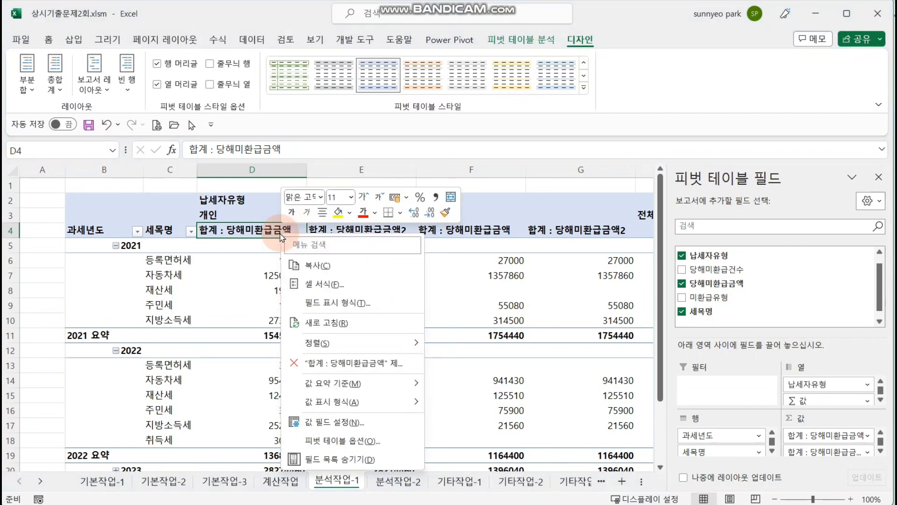
left_click(368, 421)
left_click(283, 491)
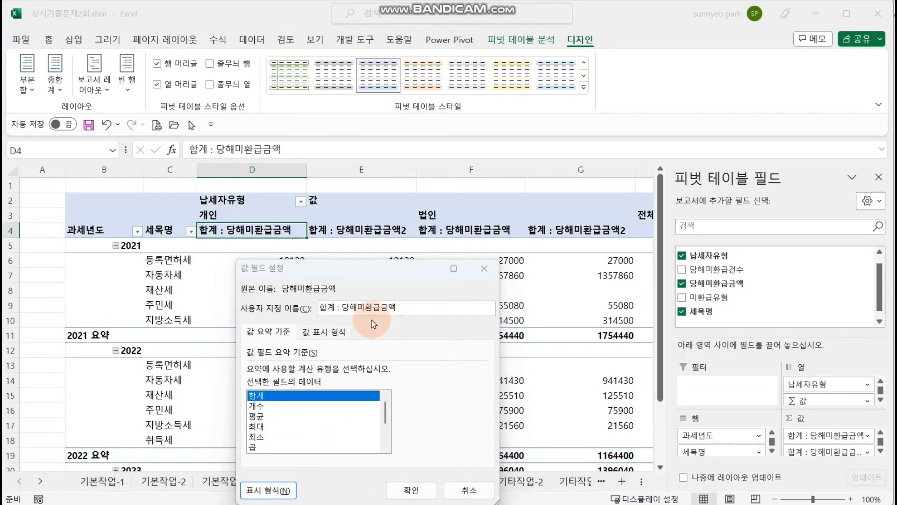
left_click(252, 204)
left_click(351, 249)
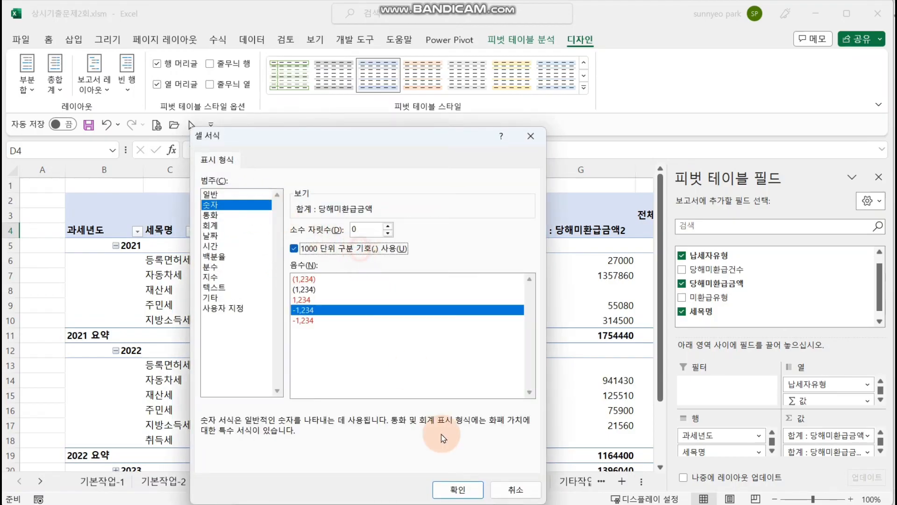
left_click(457, 489)
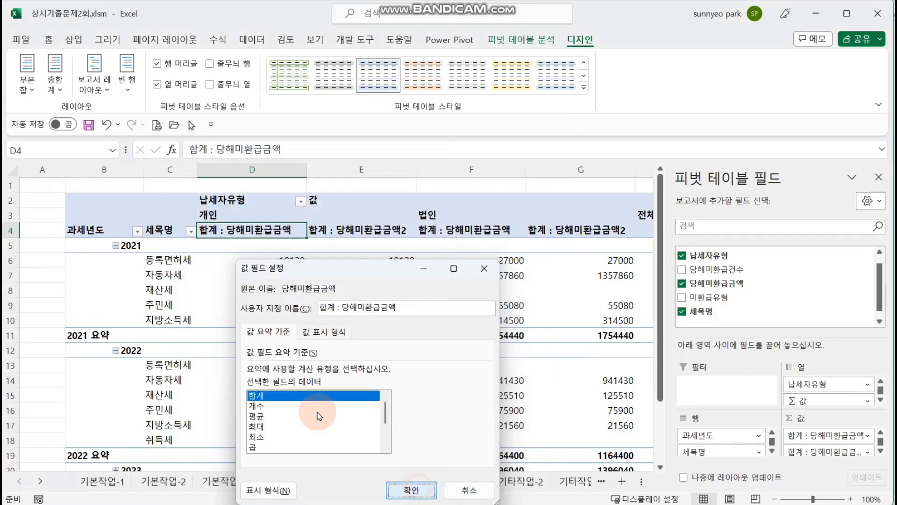
left_click(411, 489)
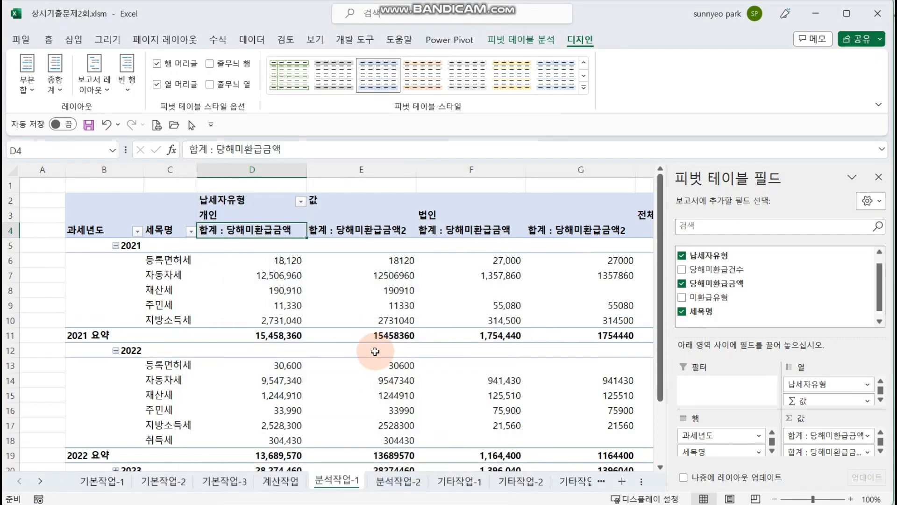
Step: Rename the second 당해미환급금액 value field as 미환급금비율 and show its values as 열 합계 비율
left_click(364, 230)
right_click(364, 230)
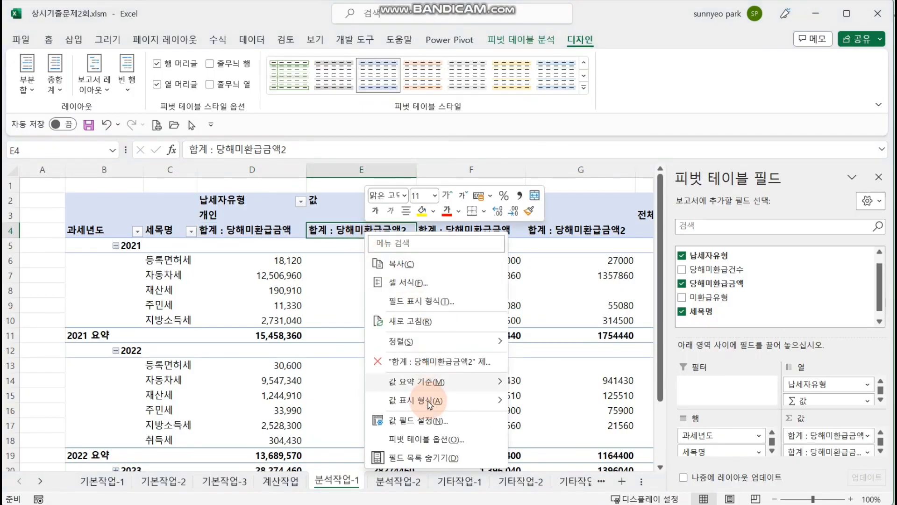
left_click(428, 421)
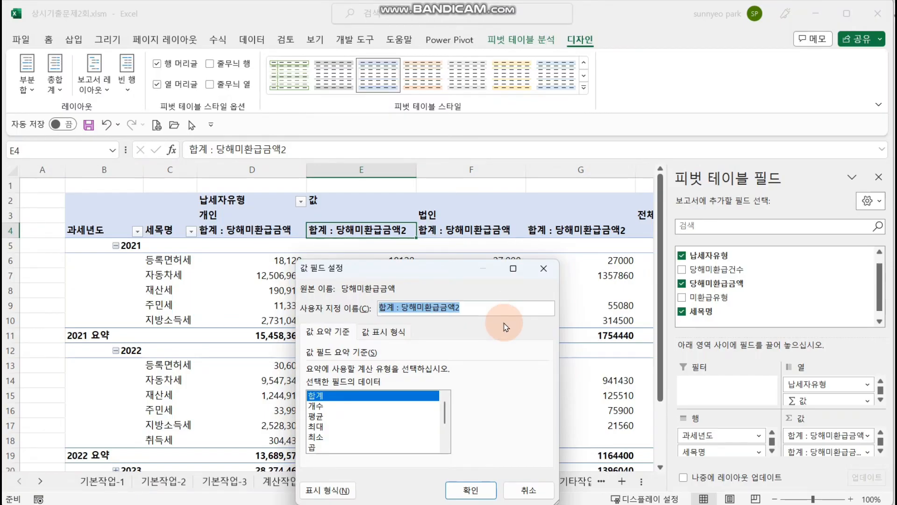
type("al")
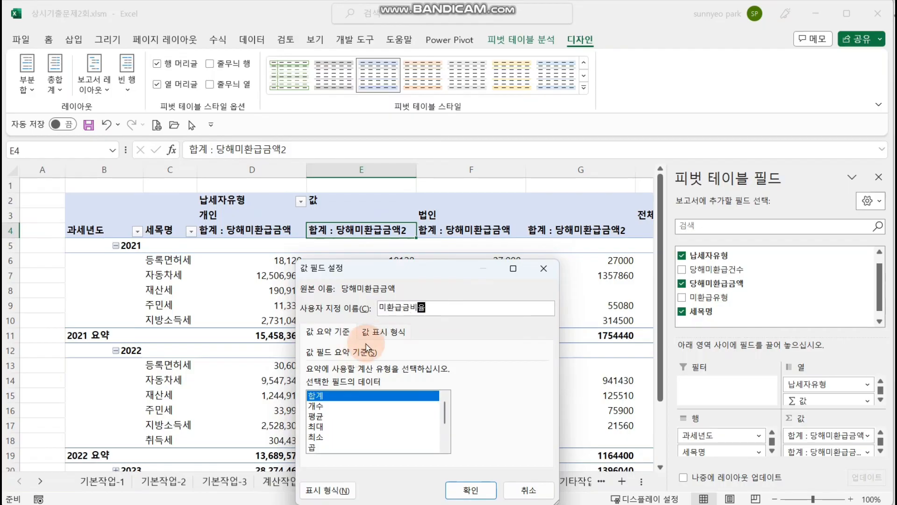
left_click(383, 332)
left_click(404, 375)
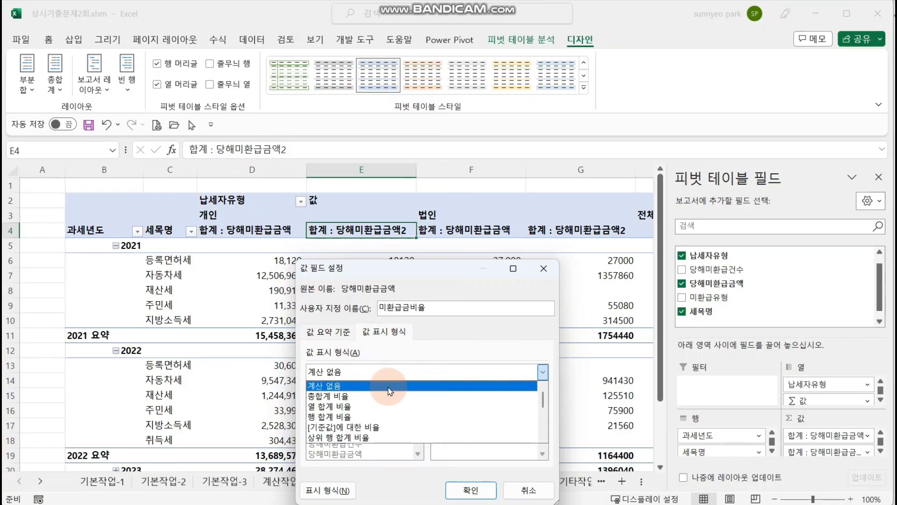
left_click(362, 406)
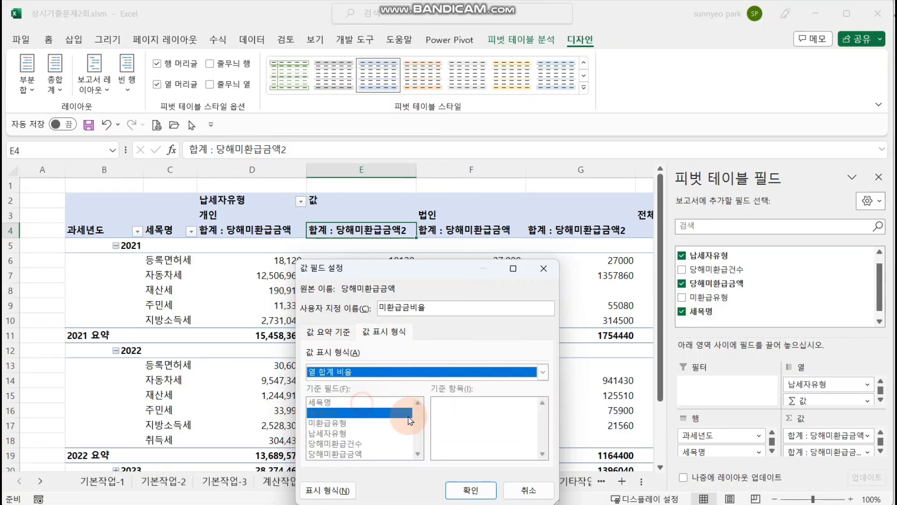
left_click(467, 484)
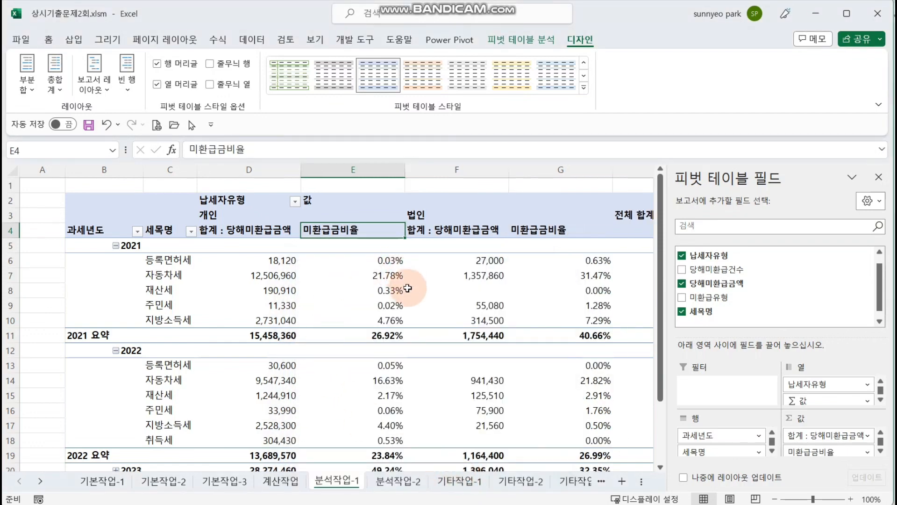
scroll(381, 321, "down", 3)
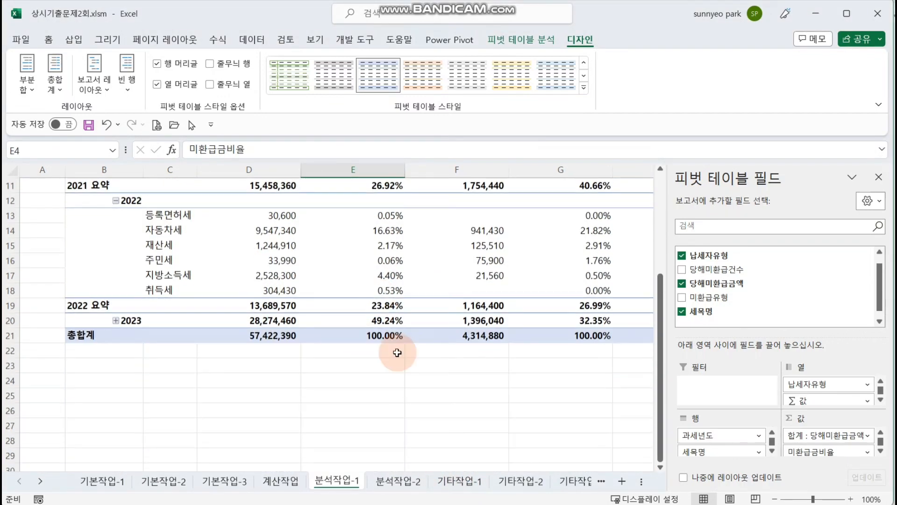
scroll(391, 326, "up", 3)
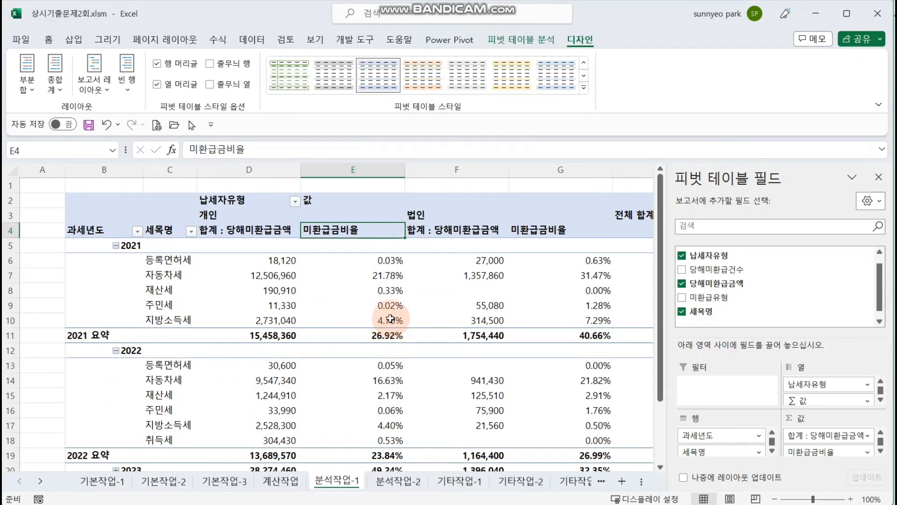
left_click(368, 265)
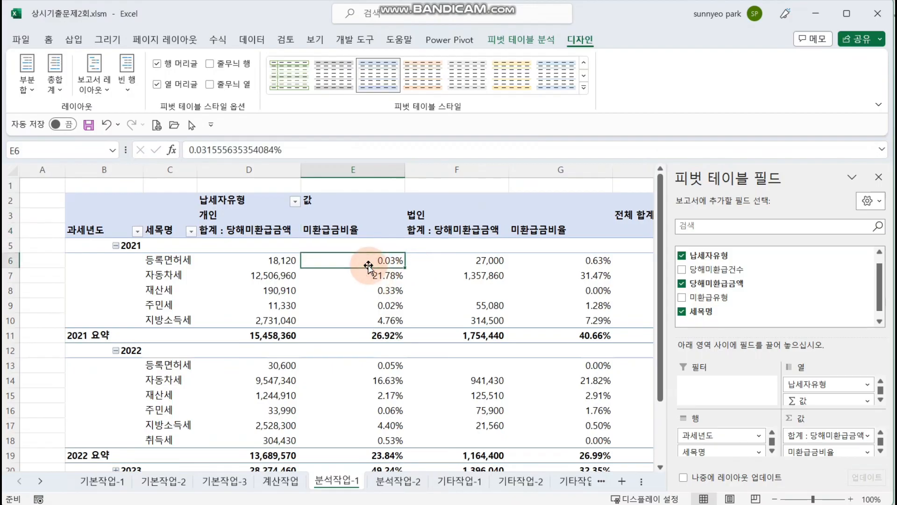
left_click(381, 336)
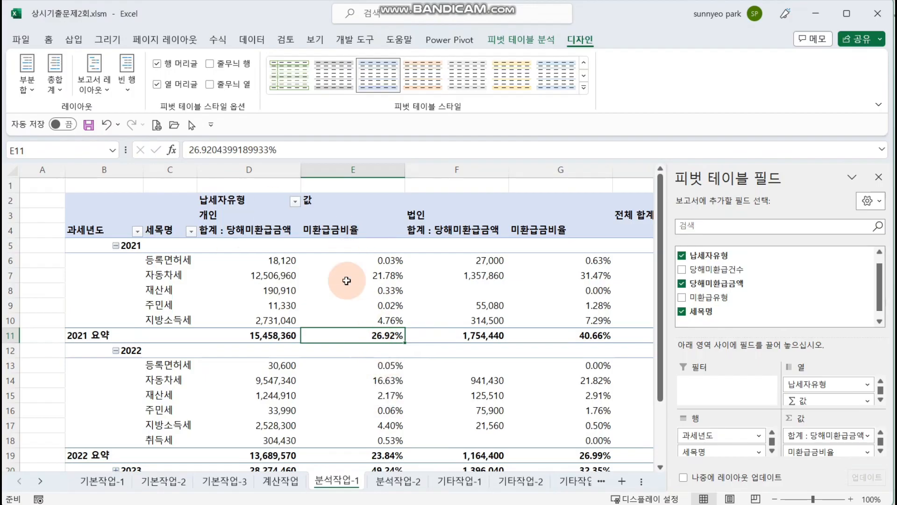
Step: Set the PivotTable's grand totals to columns only, removing the 전체 합계 columns for the rows
mouse_move(347, 280)
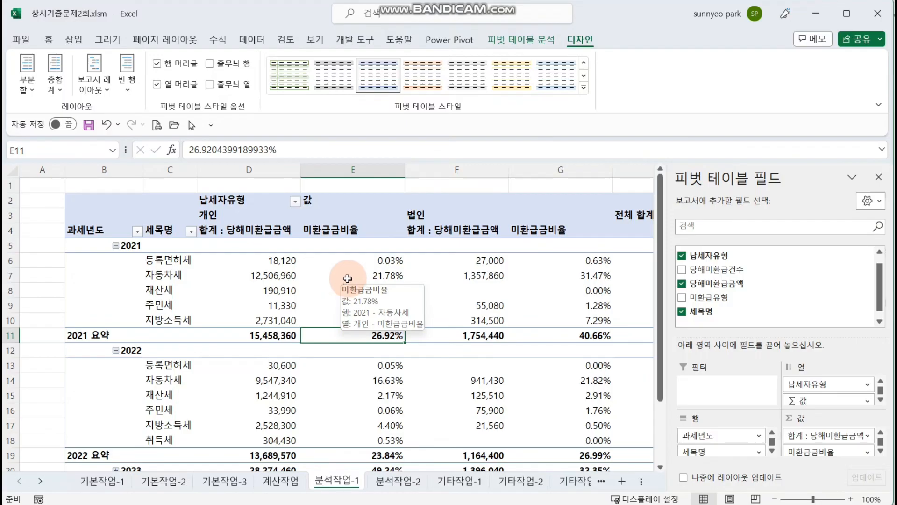
left_click(62, 88)
left_click(113, 209)
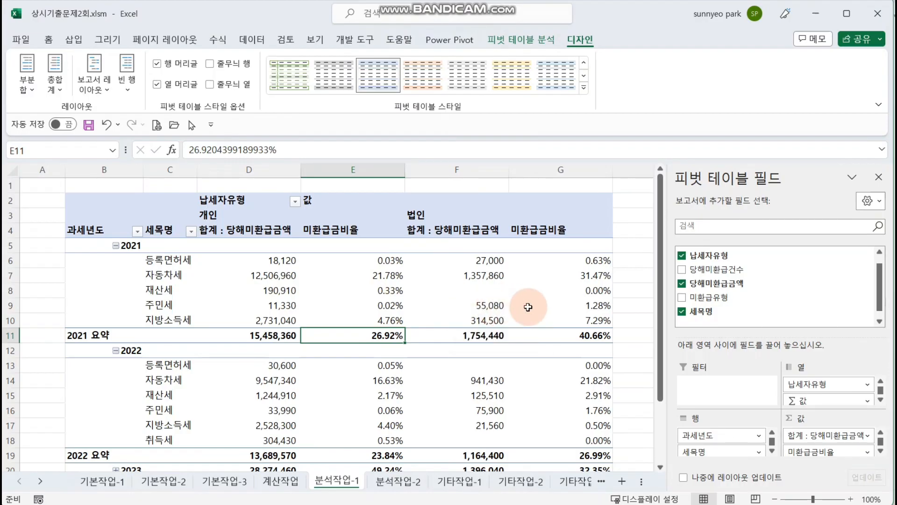
left_click(491, 291)
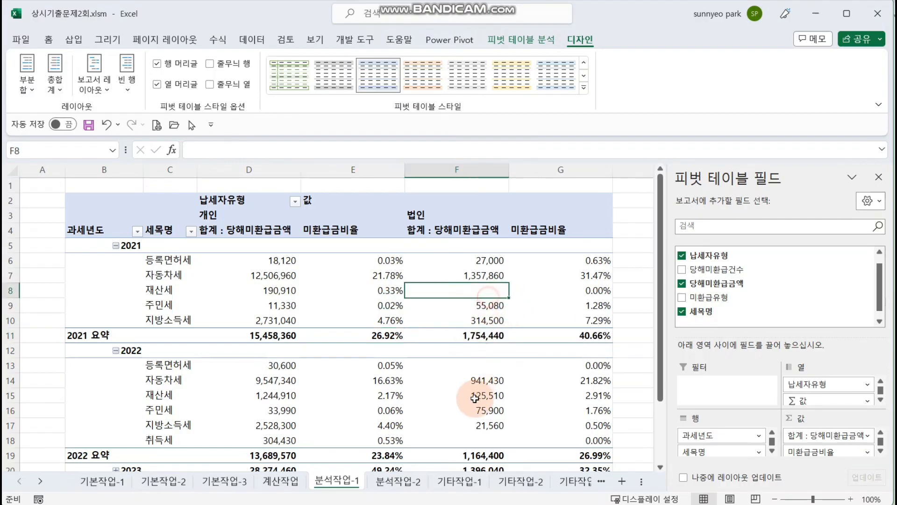
left_click(460, 435)
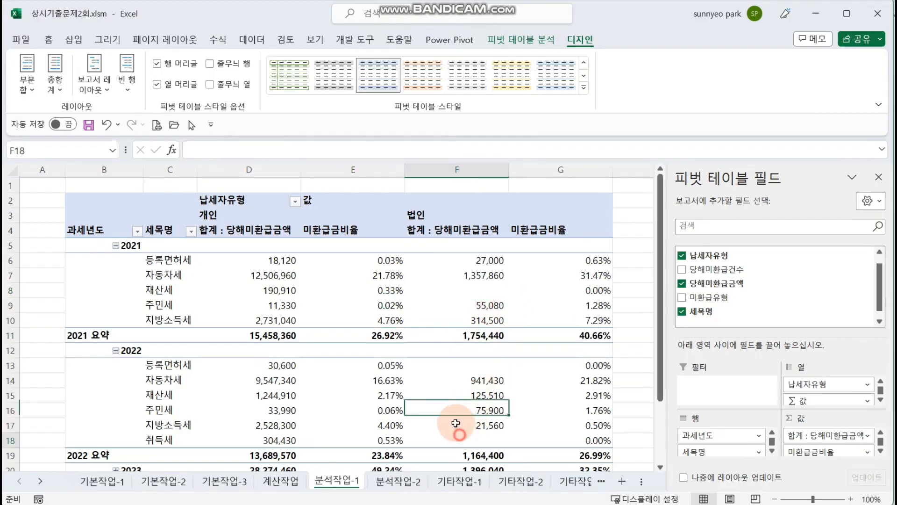
right_click(359, 304)
left_click(443, 252)
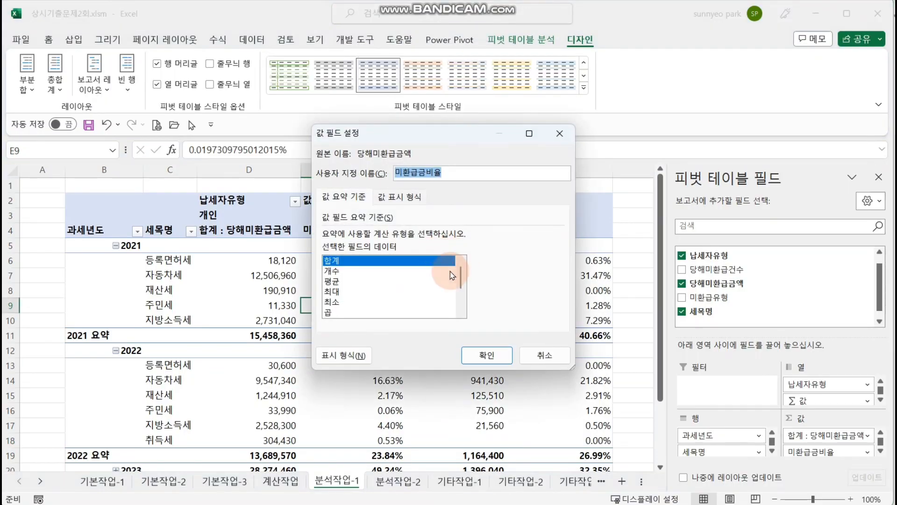
left_click(355, 358)
left_click(544, 355)
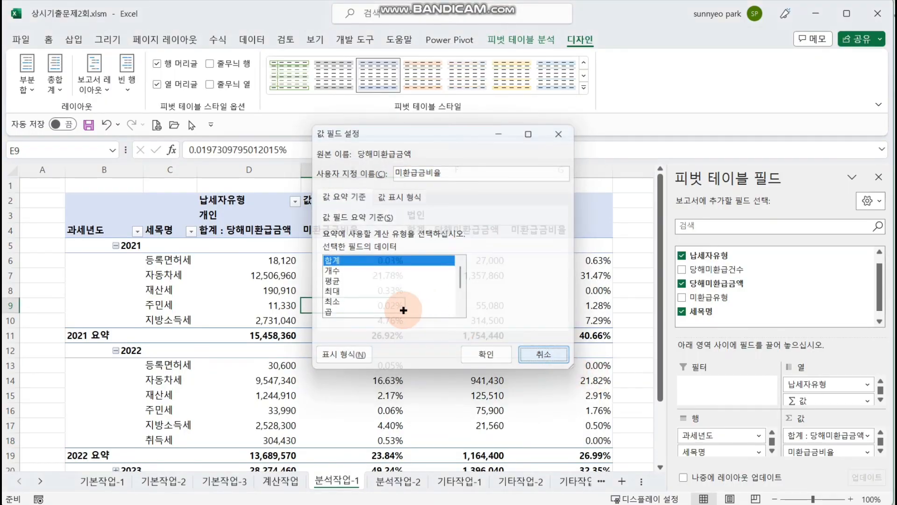
Step: Set the PivotTable options to show * in empty cells and to merge and centre the cells that have labels
right_click(370, 301)
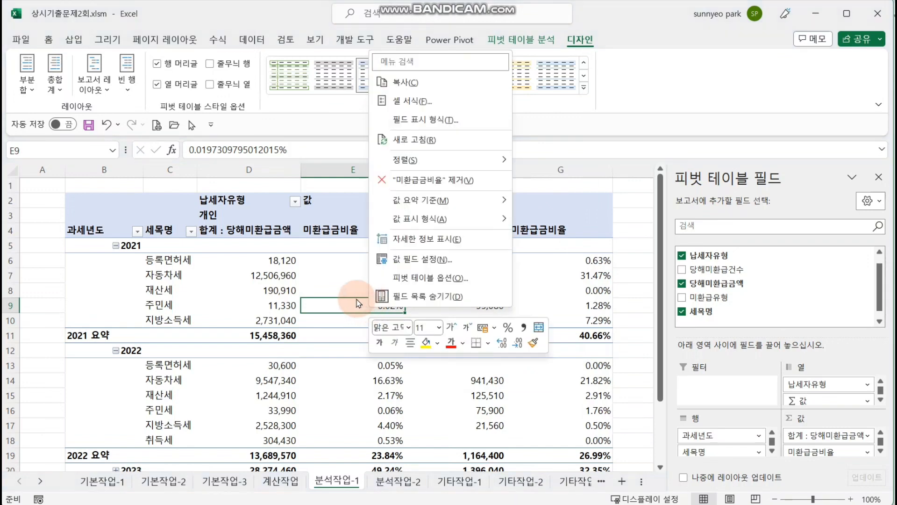
left_click(456, 281)
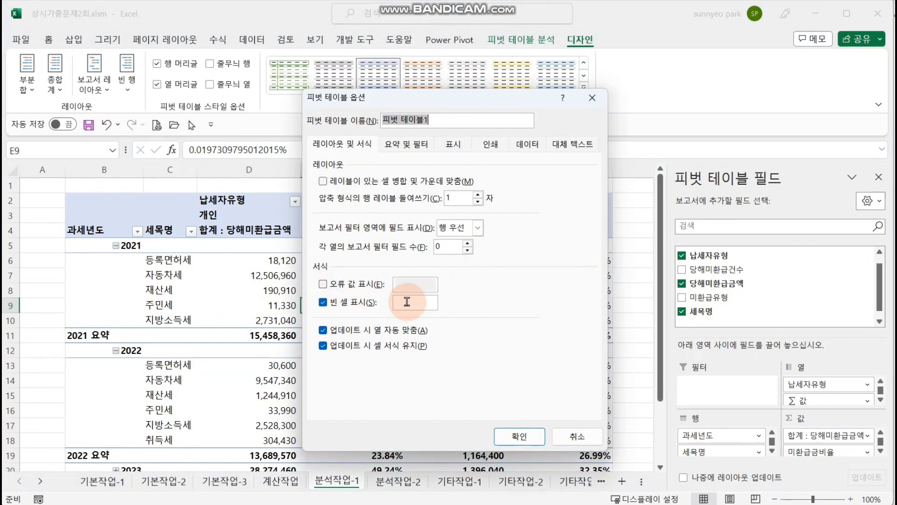
left_click(407, 302)
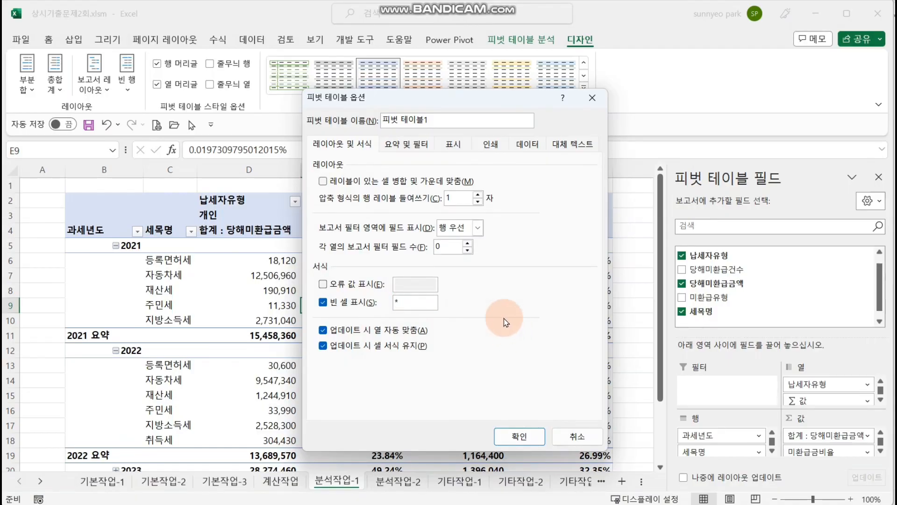
left_click(354, 182)
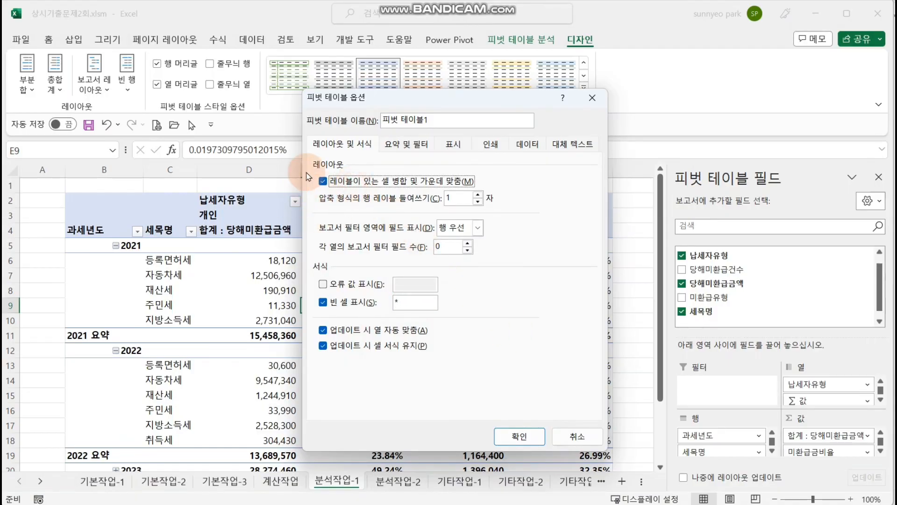
left_click(518, 436)
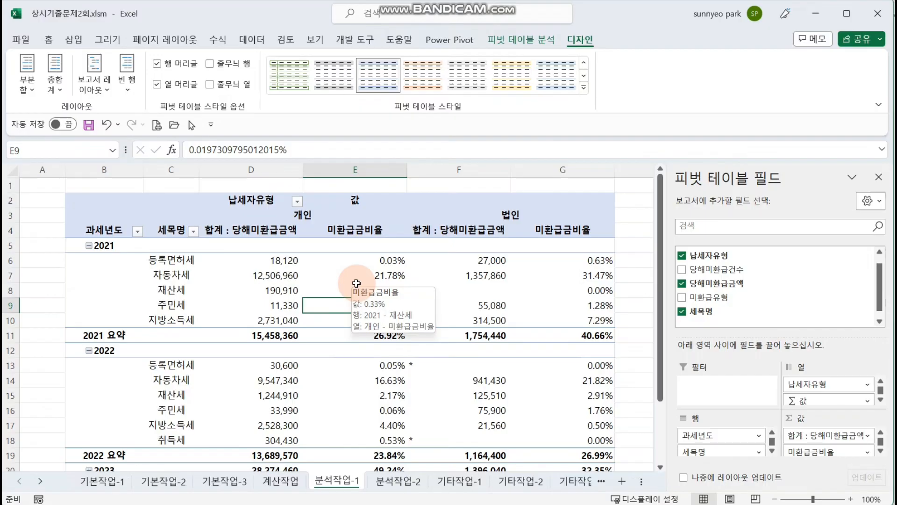
Step: Apply the green PivotTable style from the third row of the 밝게 group to the PivotTable
left_click(583, 88)
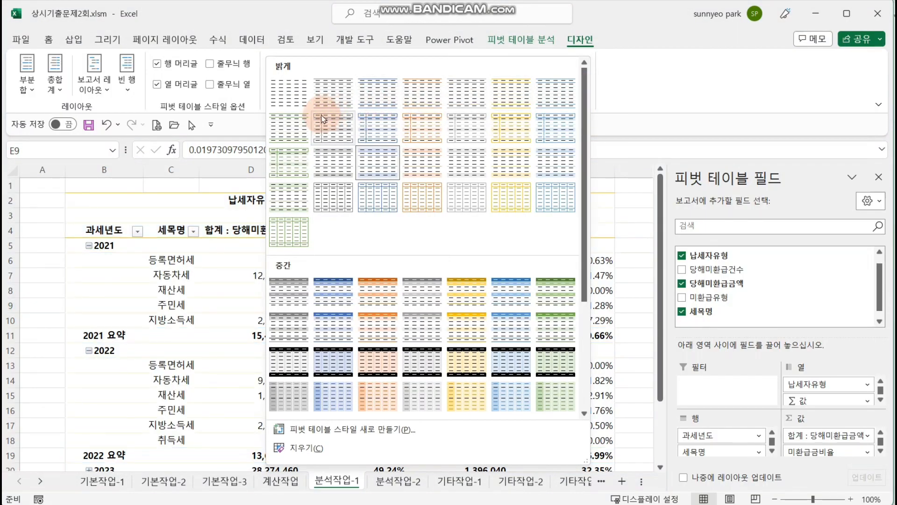
left_click(285, 169)
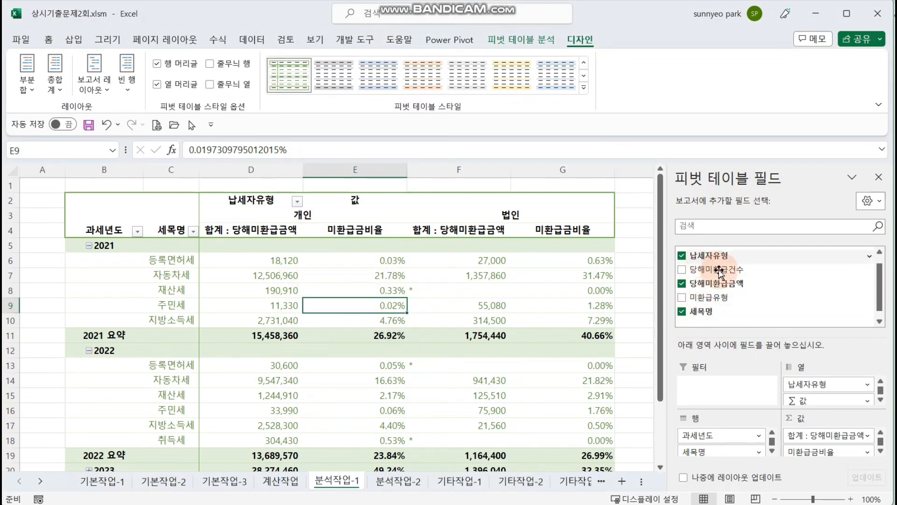
left_click(465, 306)
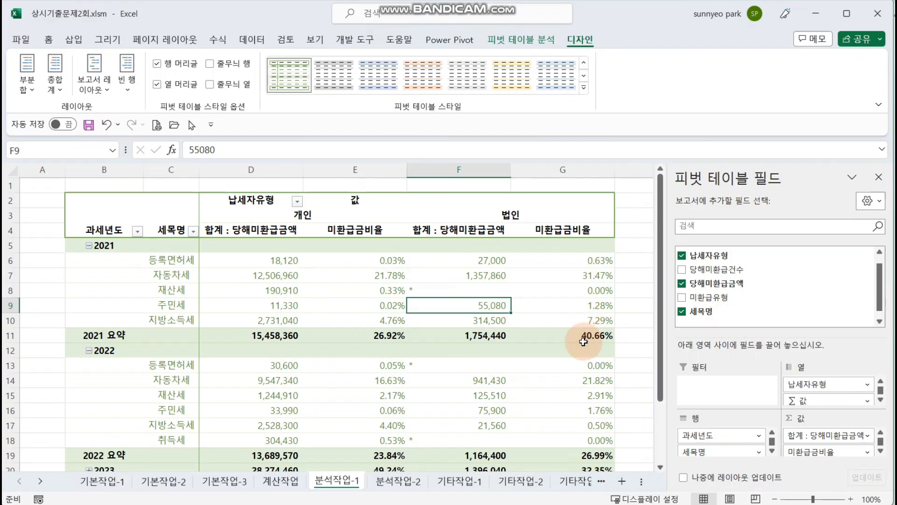
left_click(628, 260)
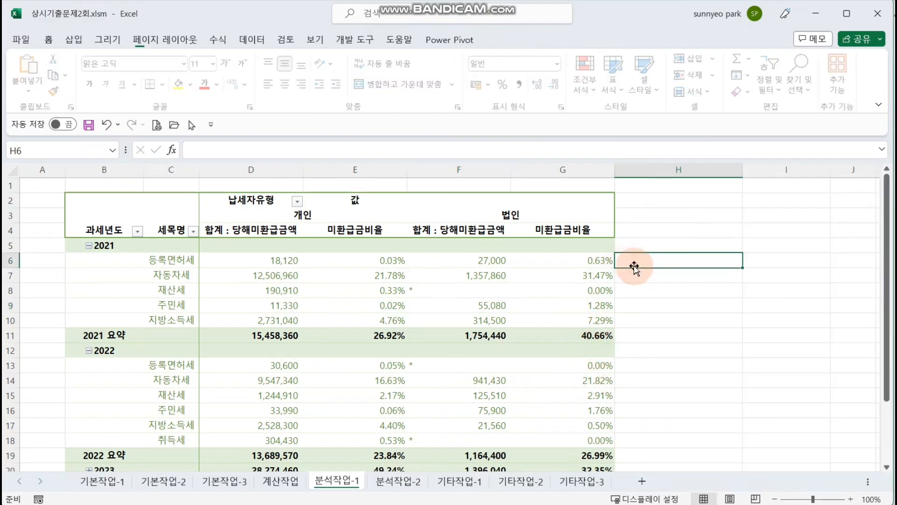
left_click(774, 499)
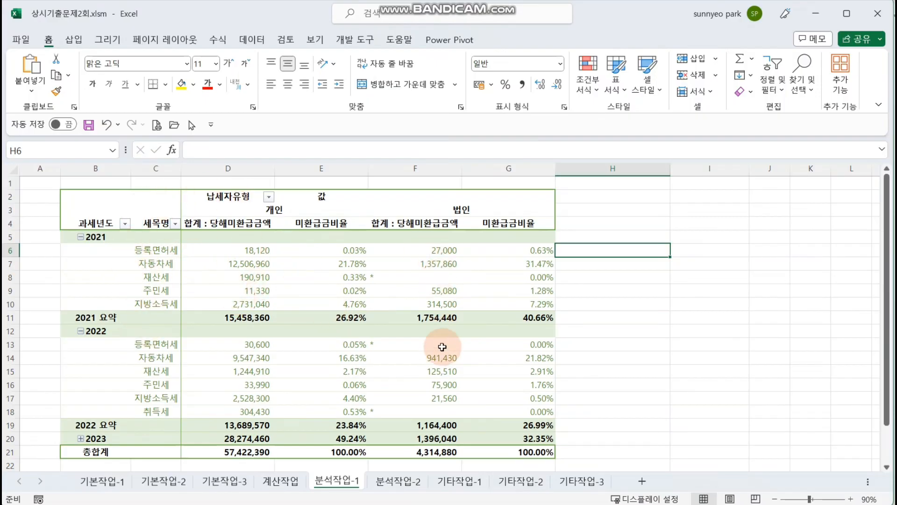
mouse_move(406, 358)
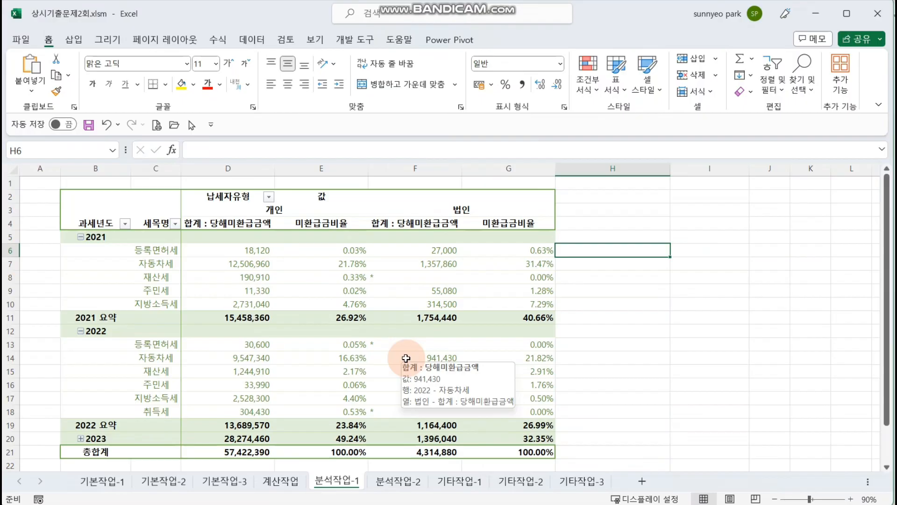
left_click(631, 332)
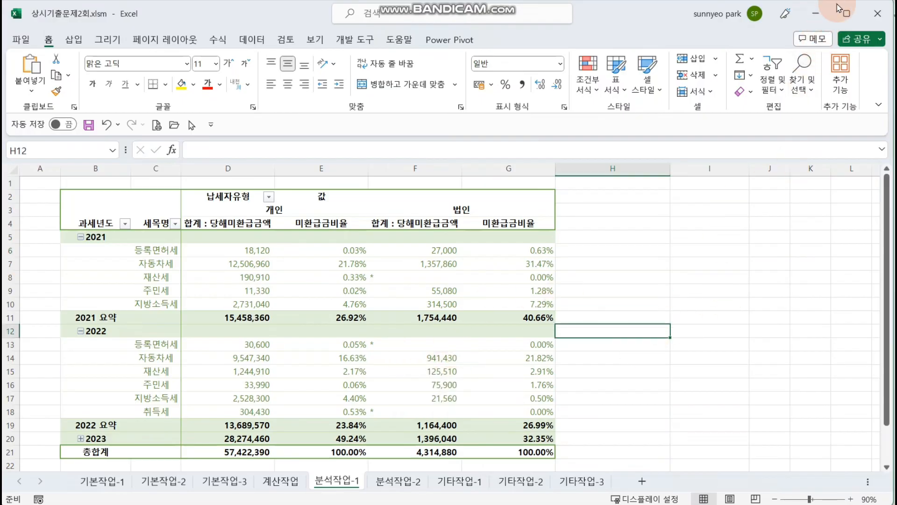
Step: Switch to sheet 분석작업-2 and examine the 연이율 value and the 상환금액 formula in 표1
key("ctrl+Page_Down")
left_click(486, 276)
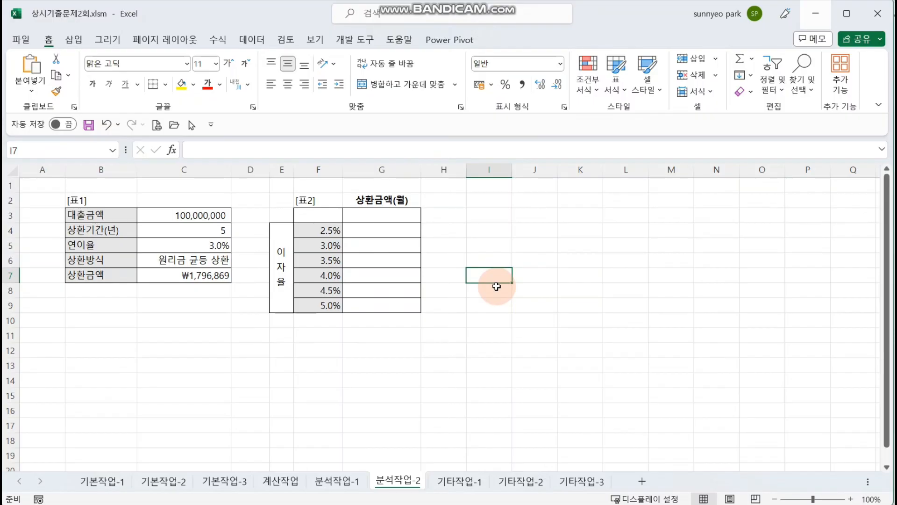
left_click(192, 252)
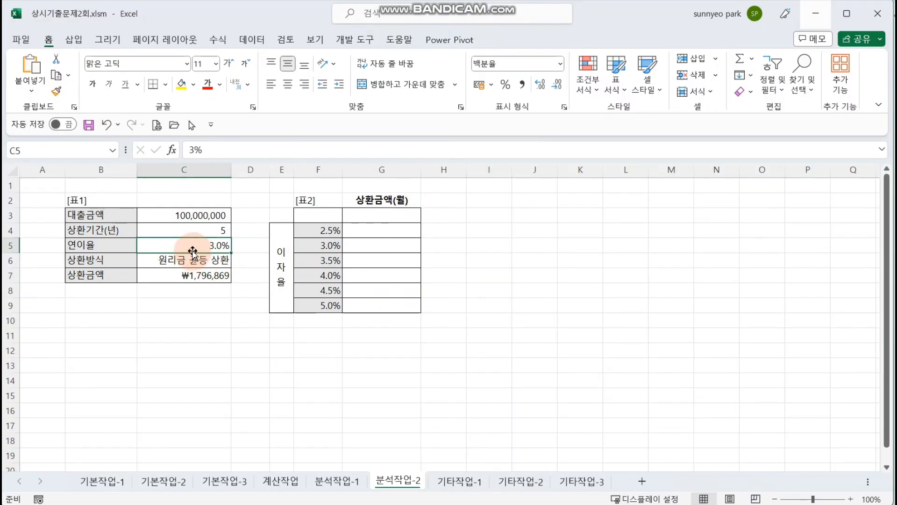
left_click(387, 265)
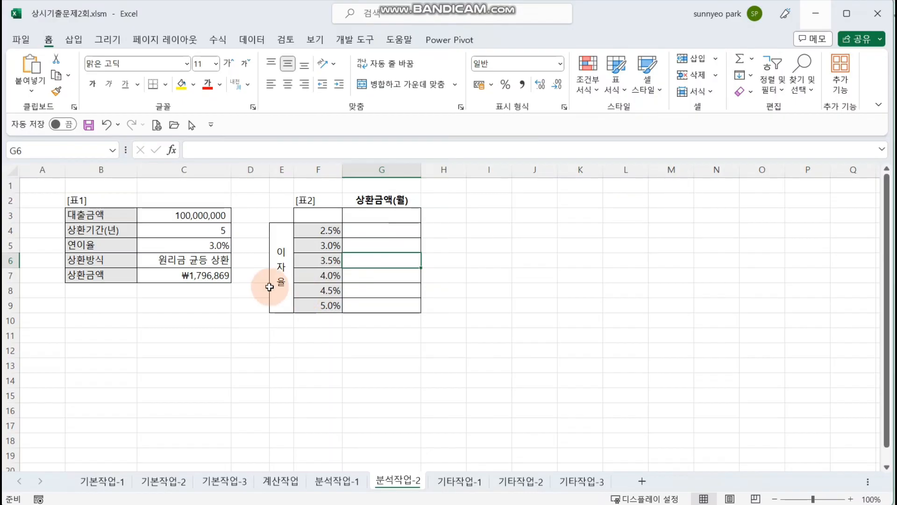
scroll(269, 285, "up", 1)
scroll(248, 354, "up", 1)
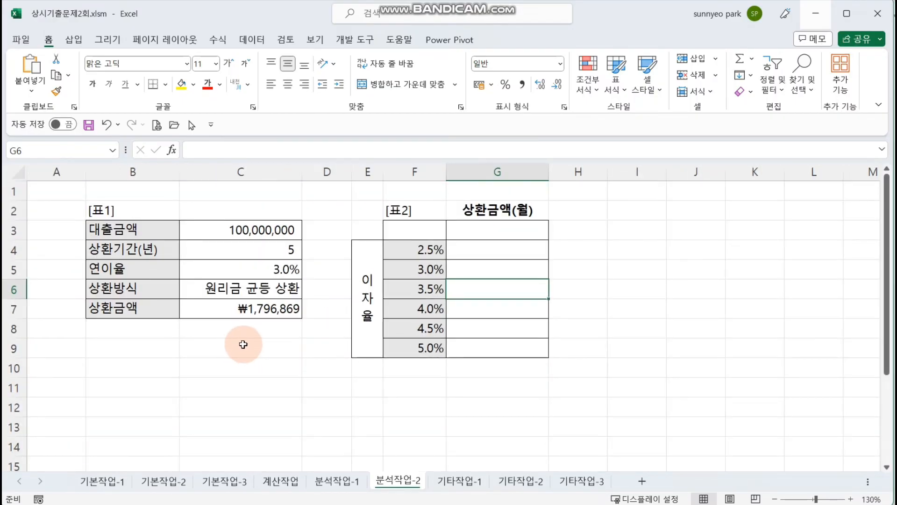
left_click(250, 275)
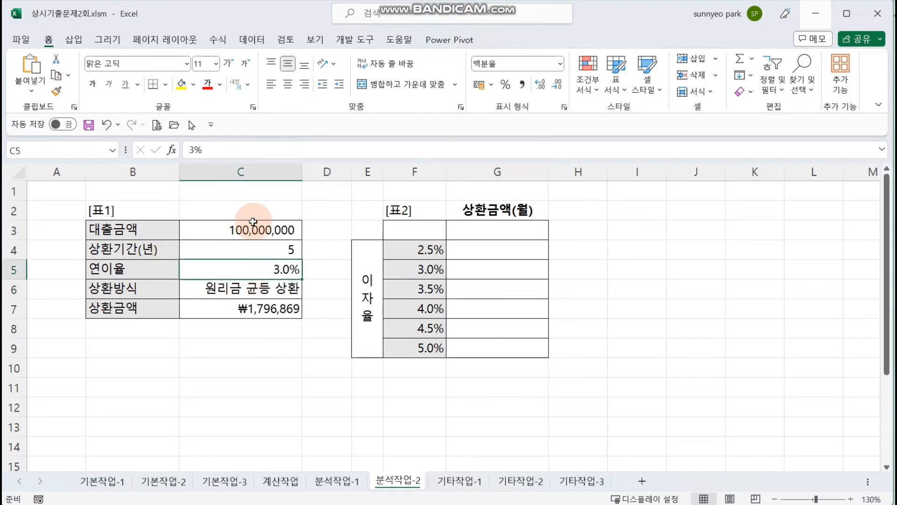
left_click(263, 311)
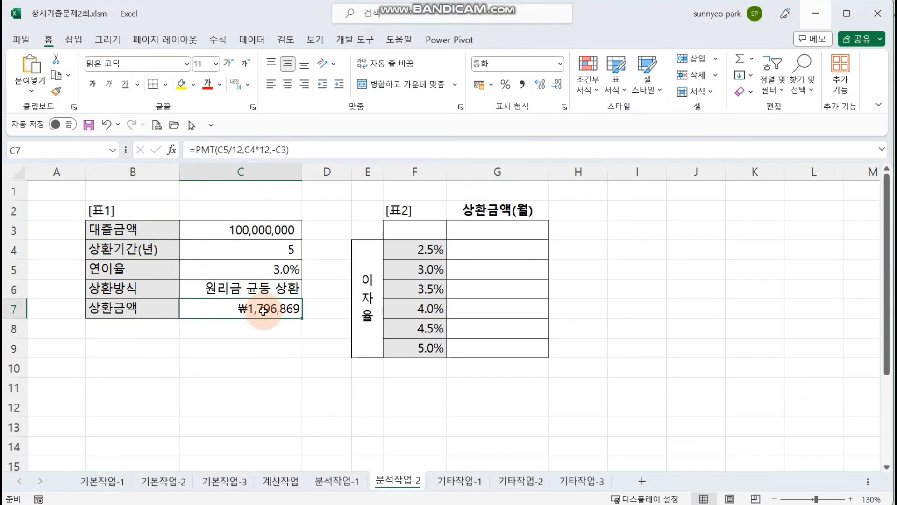
left_click(214, 275)
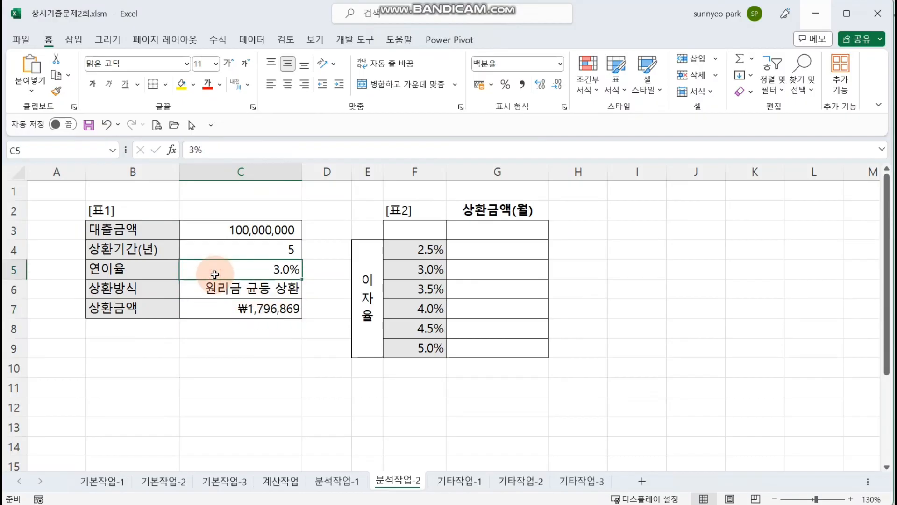
left_click(202, 312)
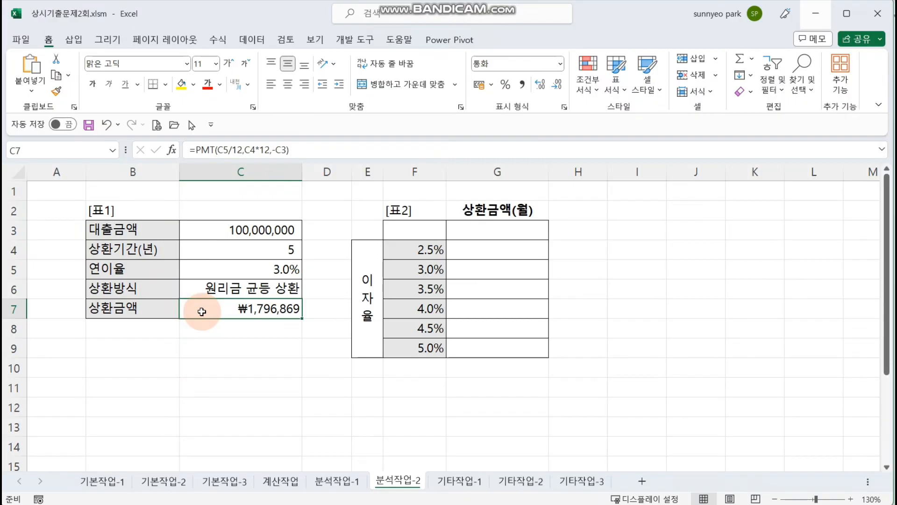
Step: Define the name 이자율 for cell C5 and the name 상환금액 for cell C7
left_click(246, 274)
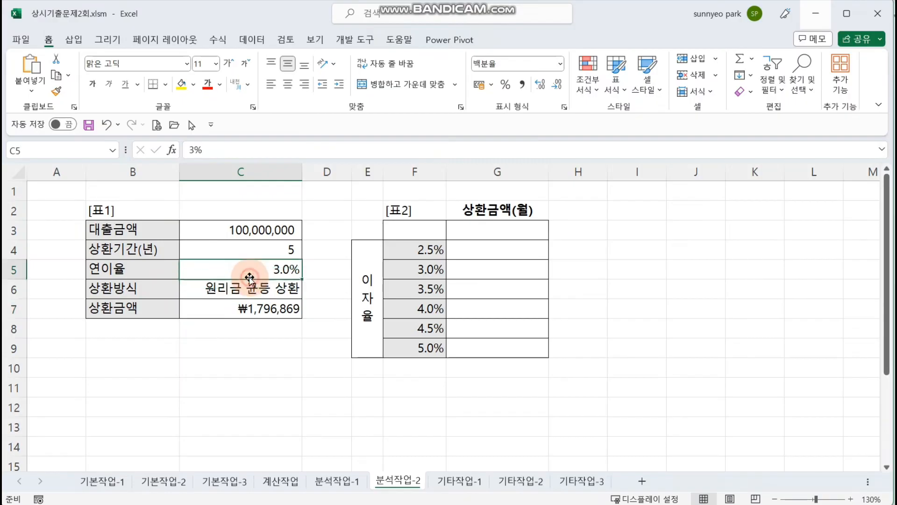
left_click(65, 152)
type("ㅇㅣ")
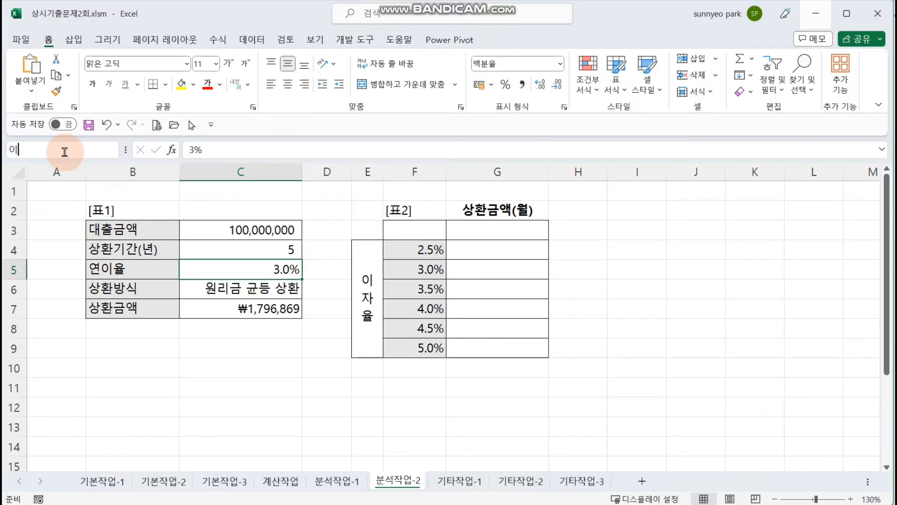
type("자율")
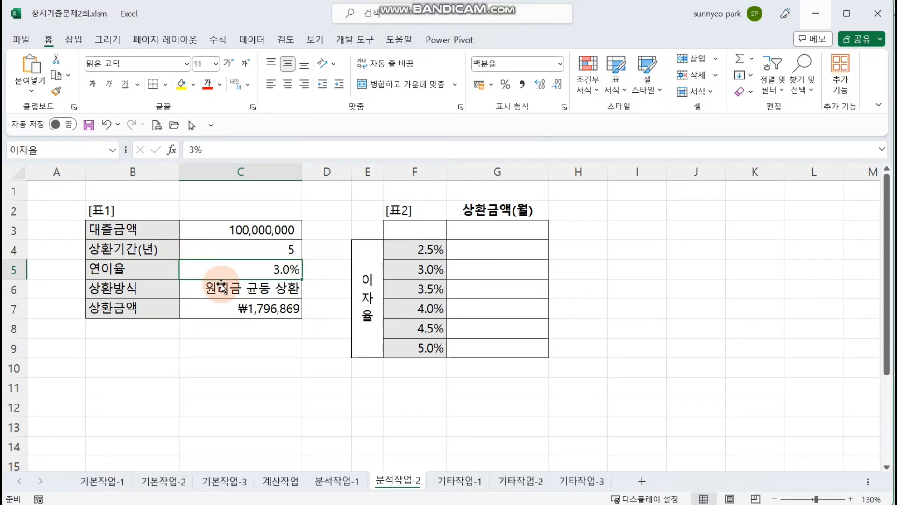
left_click(241, 308)
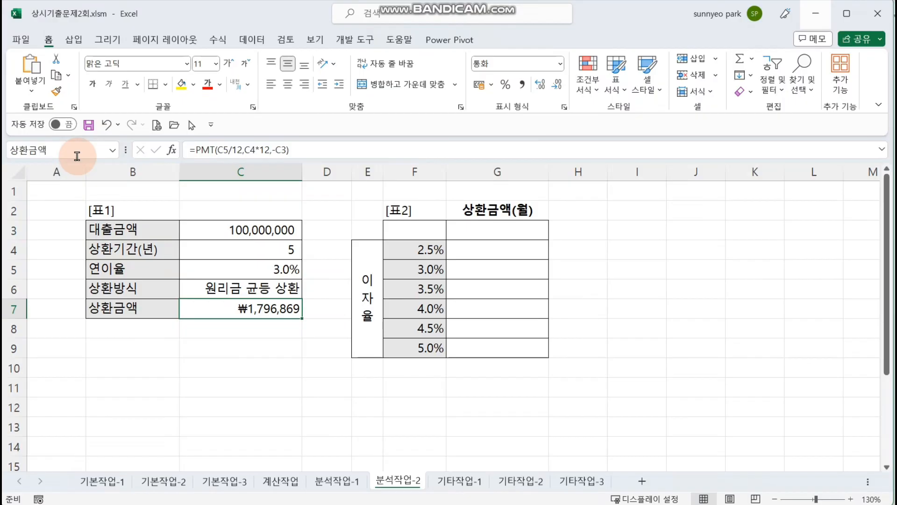
Step: Check the defined names and the cells they refer to in the Name Manager (이름 관리자)
left_click(218, 40)
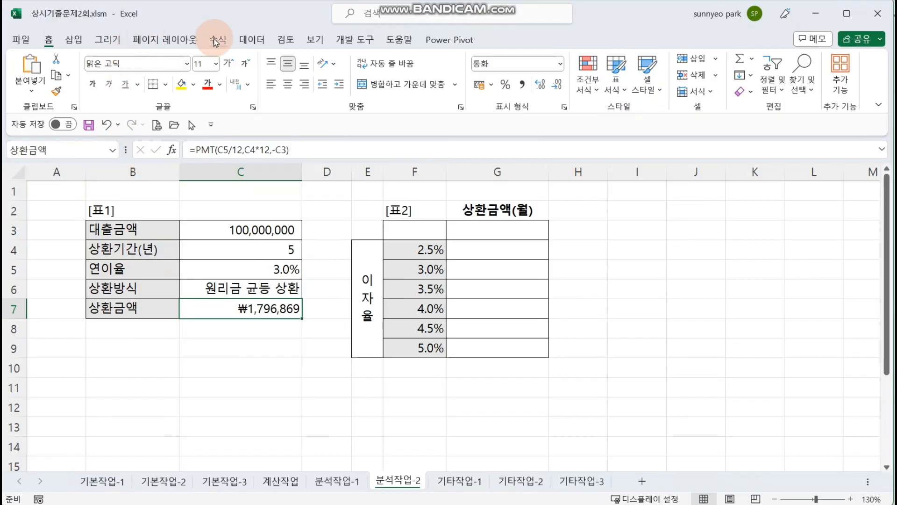
left_click(381, 79)
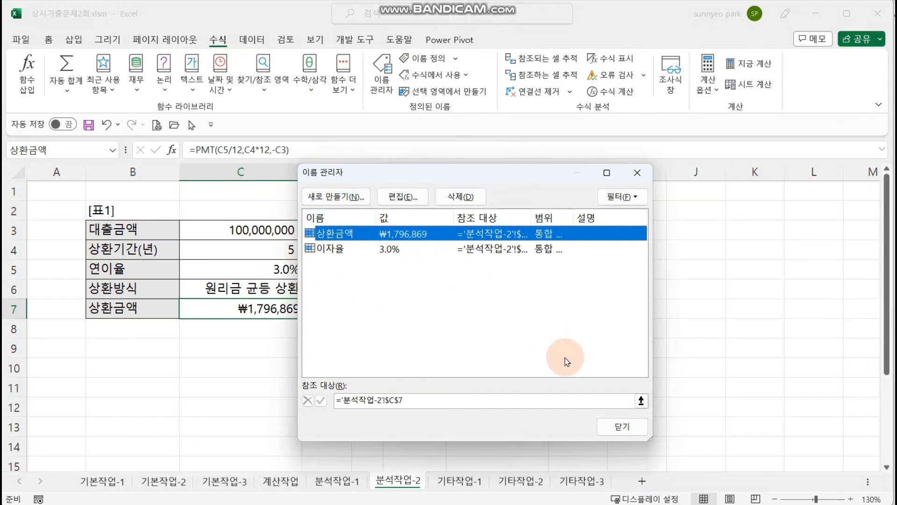
left_click(610, 428)
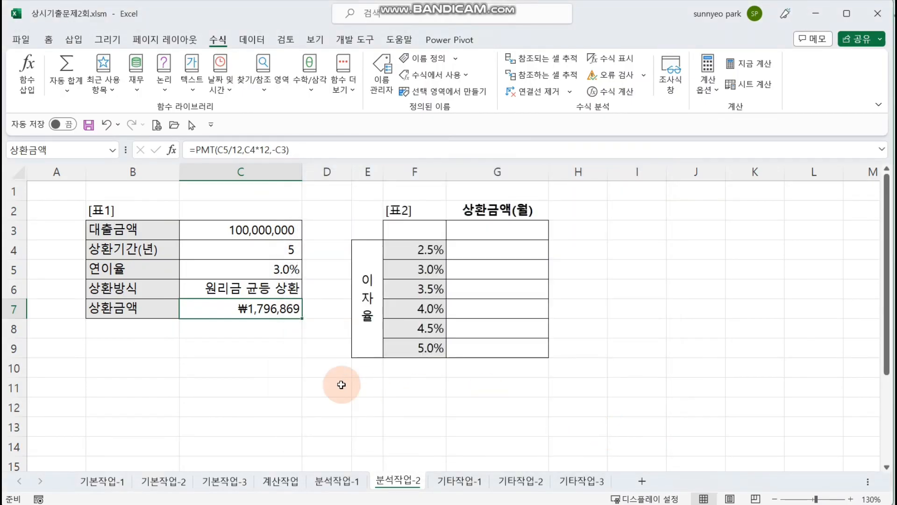
Step: Add a scenario named 이자율(하향) with changing cell C5 and an 이자율 value of 2.5%
left_click(236, 363)
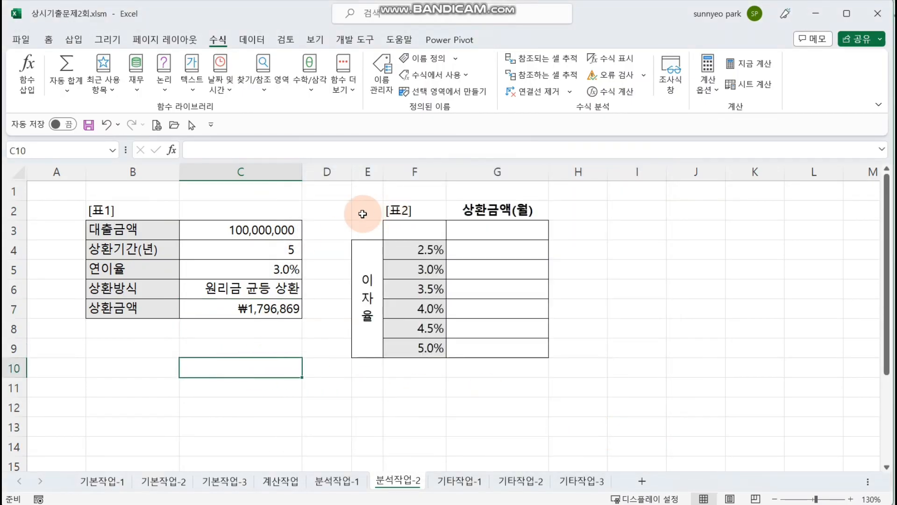
left_click(274, 43)
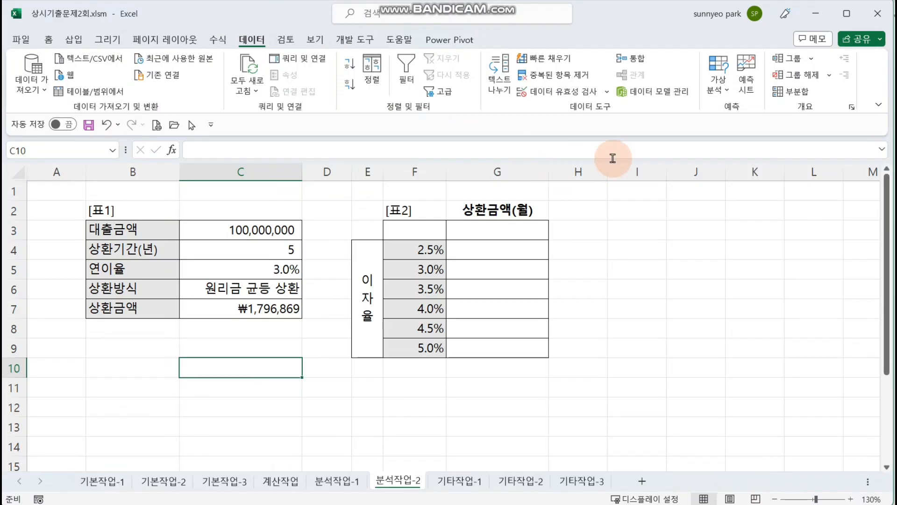
left_click(722, 91)
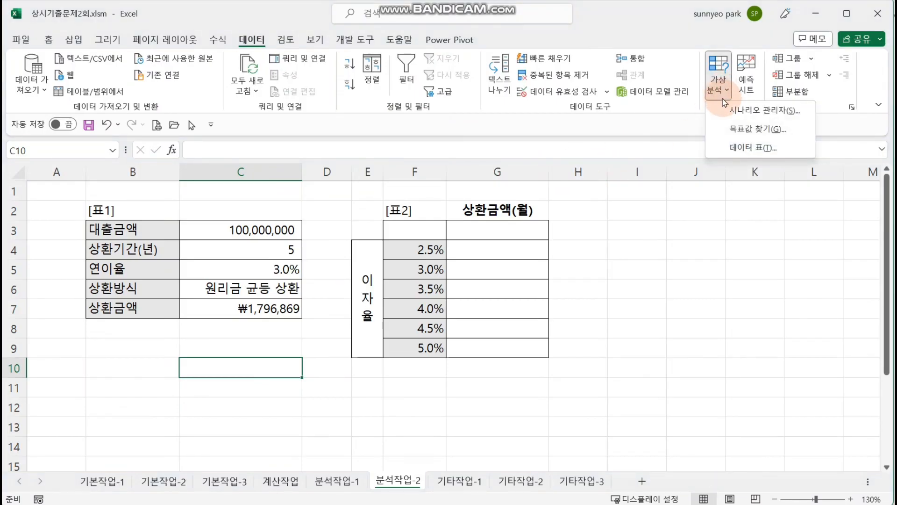
left_click(742, 112)
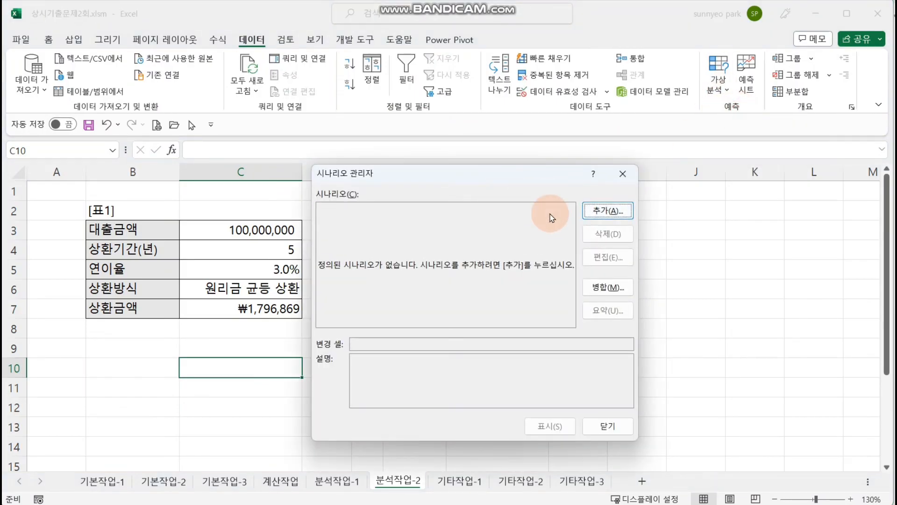
left_click(607, 211)
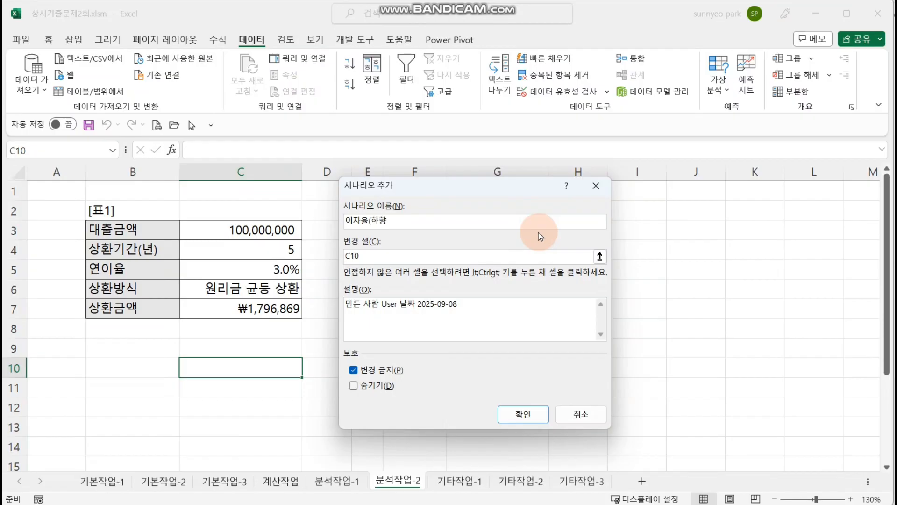
left_click_drag(540, 236, 334, 223)
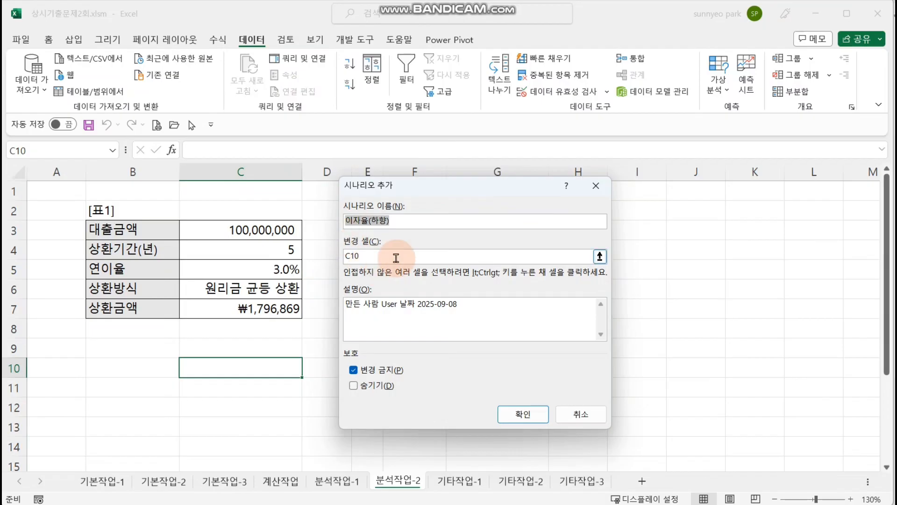
left_click_drag(396, 257, 333, 260)
left_click(281, 264)
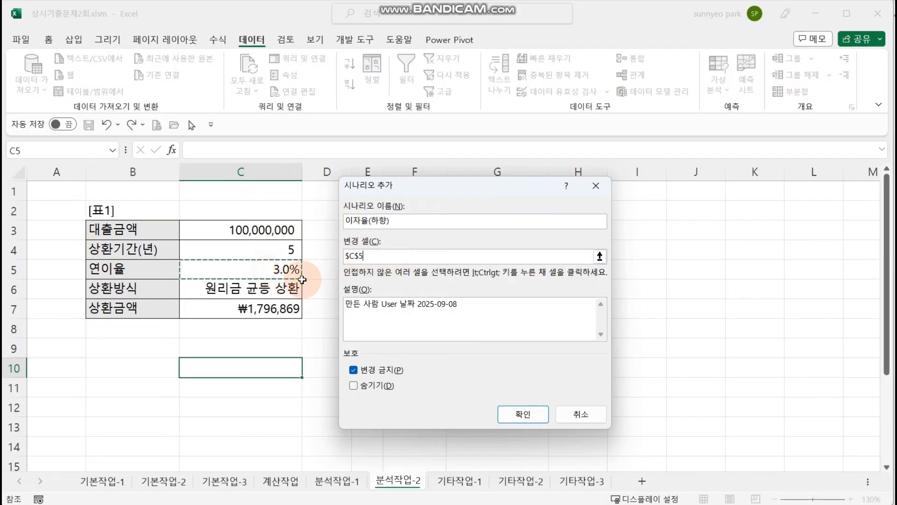
left_click(515, 416)
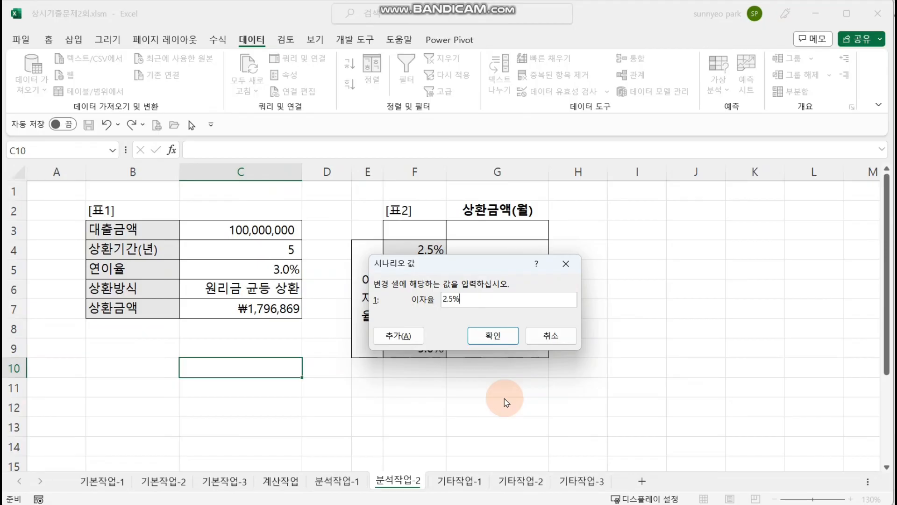
left_click(493, 335)
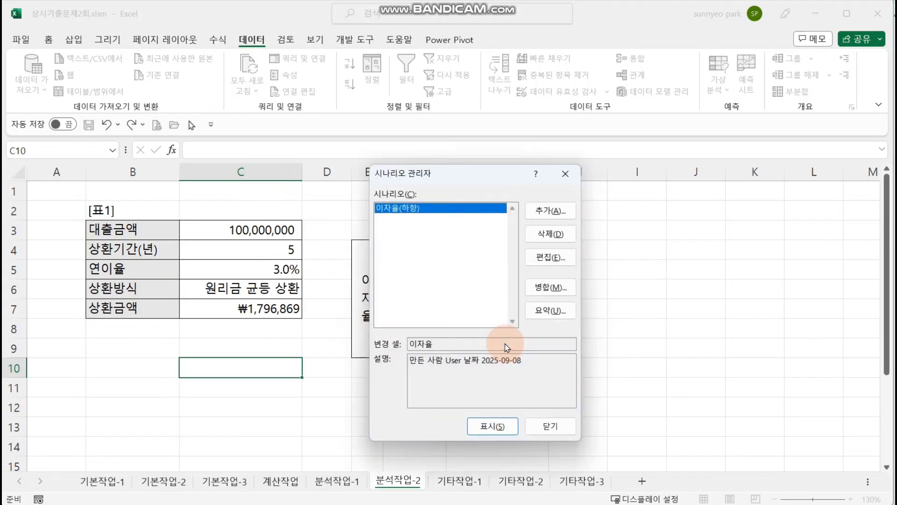
Step: Add a second scenario named 이자율(상향) for changing cell C5 with an 이자율 value of 3.5%
left_click(549, 212)
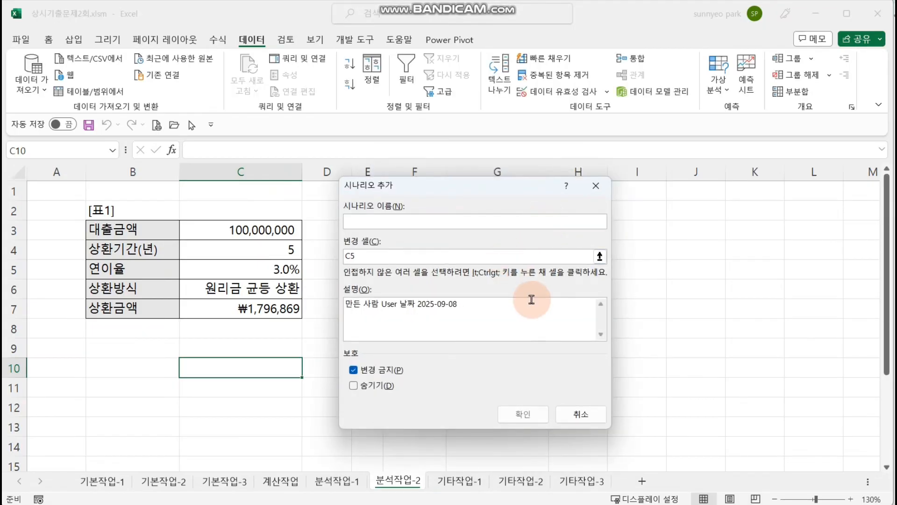
type("이자율(하향)")
left_click(381, 220)
key("BackSpace")
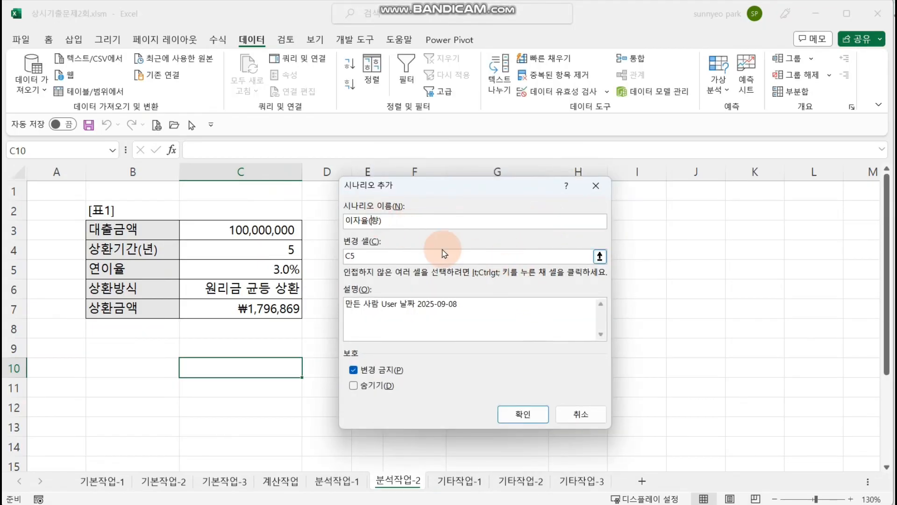
type("상")
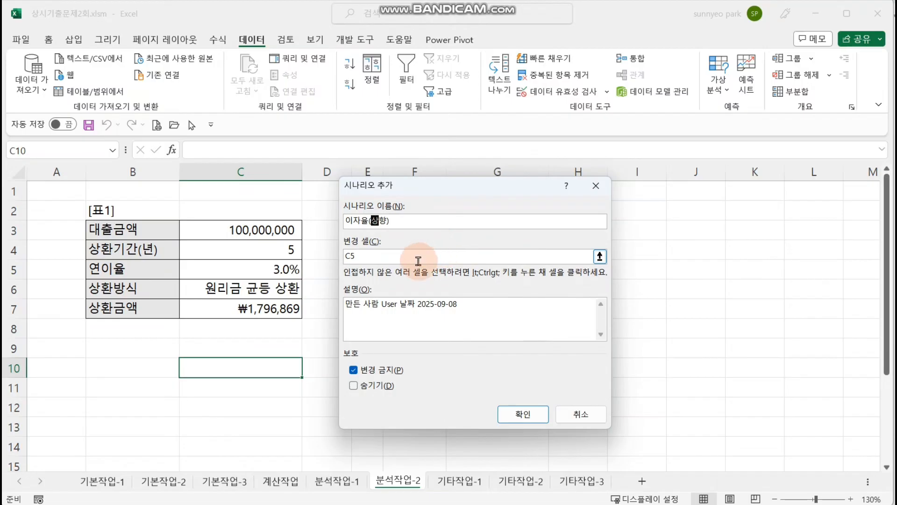
left_click(417, 260)
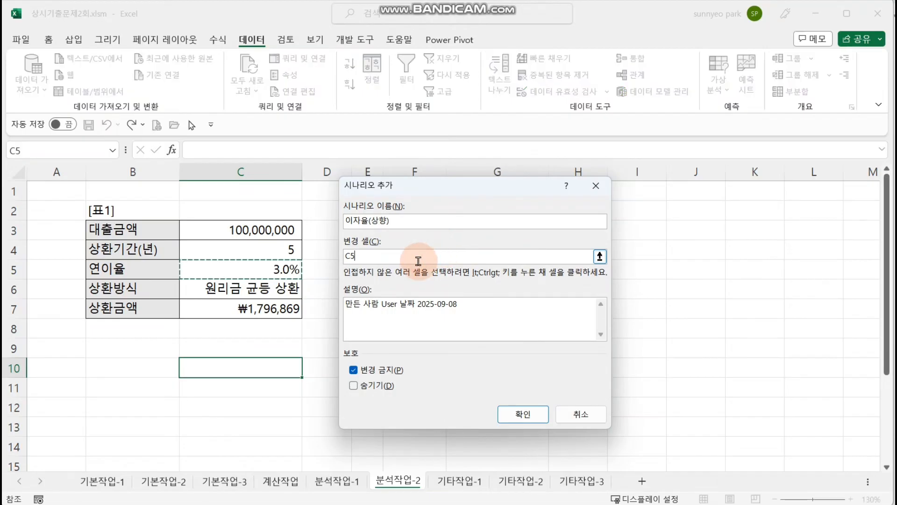
left_click(523, 413)
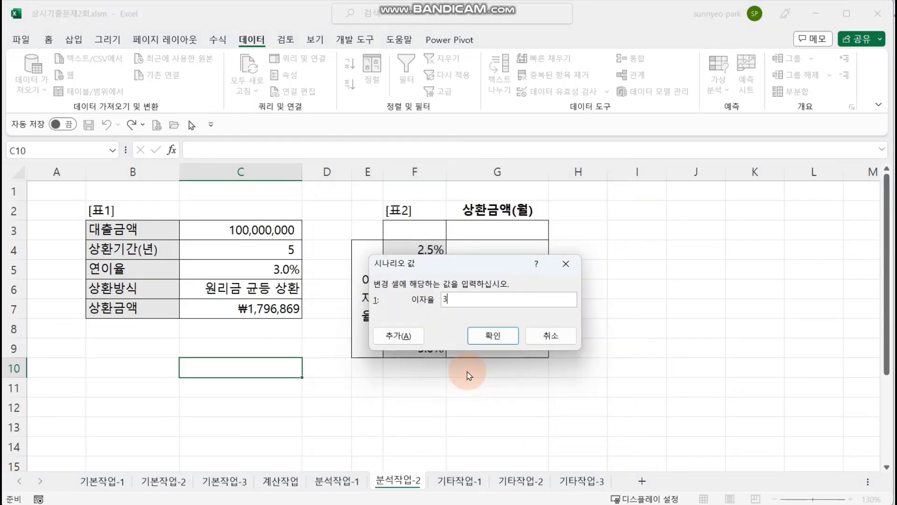
type("3.5%")
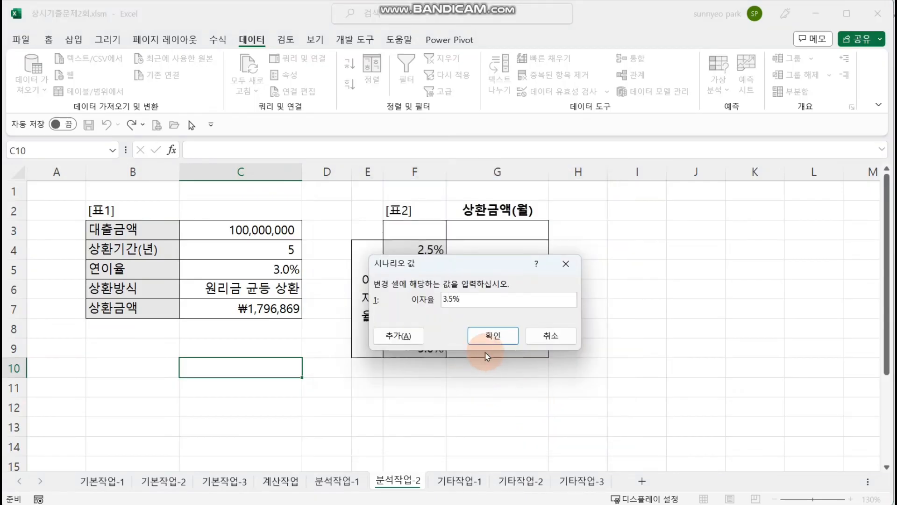
left_click(504, 335)
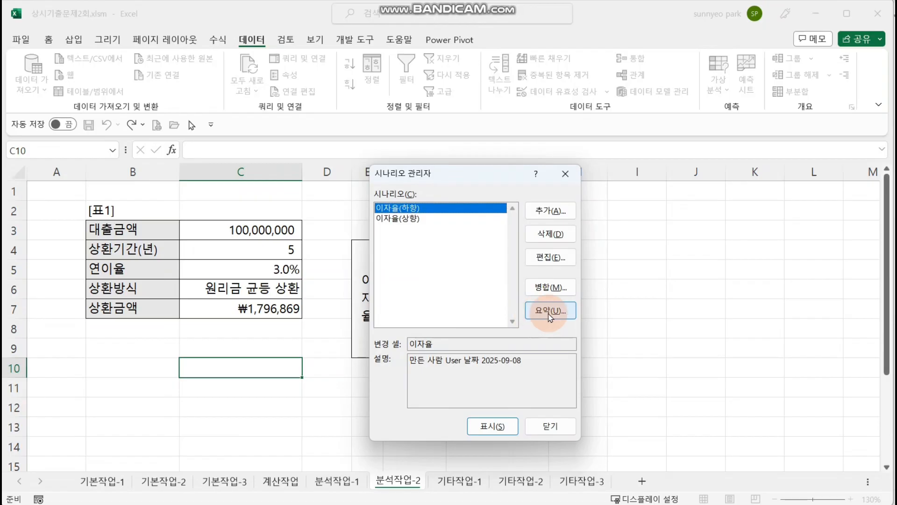
Step: Create a 시나리오 요약 report with result cell C7 and move its sheet to directly after 분석작업-2
left_click(534, 316)
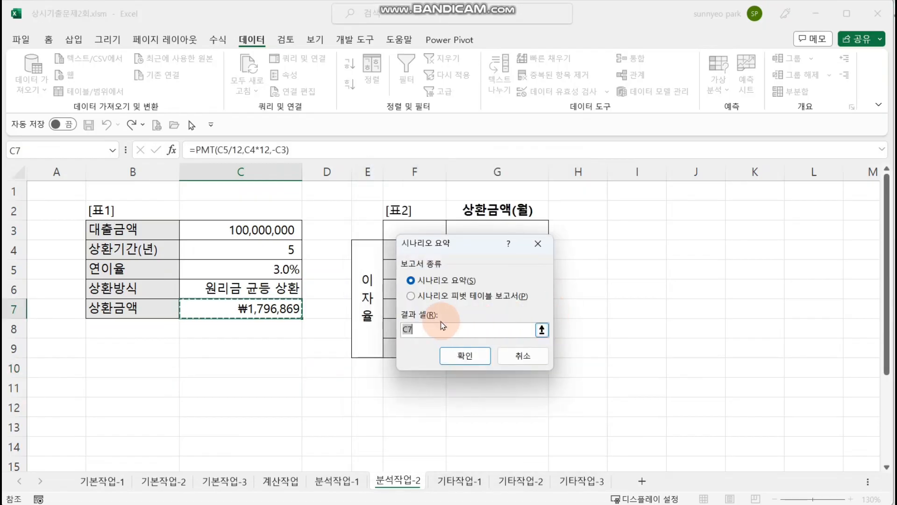
left_click(256, 309)
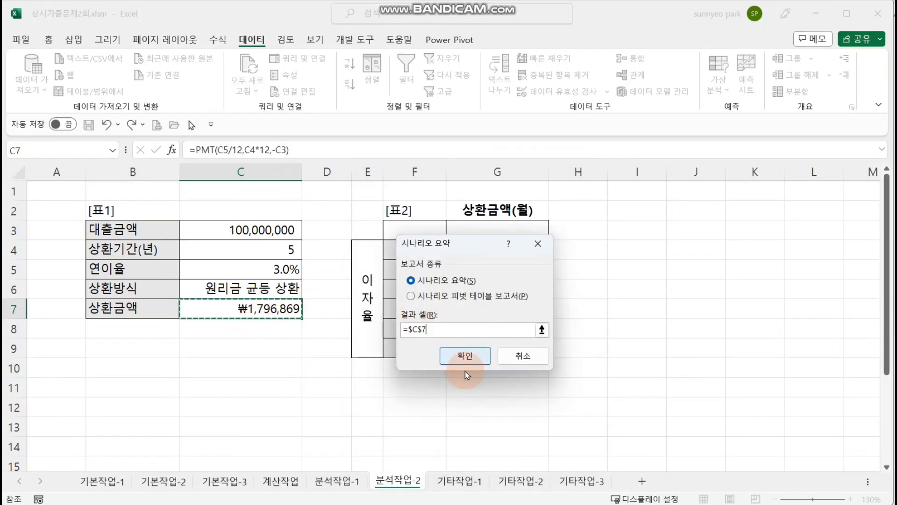
left_click(481, 356)
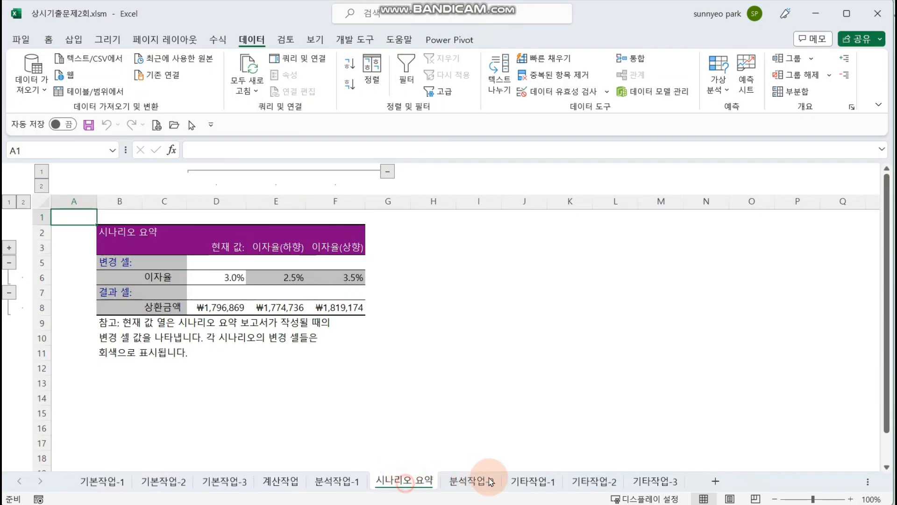
left_click(416, 480)
left_click_drag(526, 481, 525, 482)
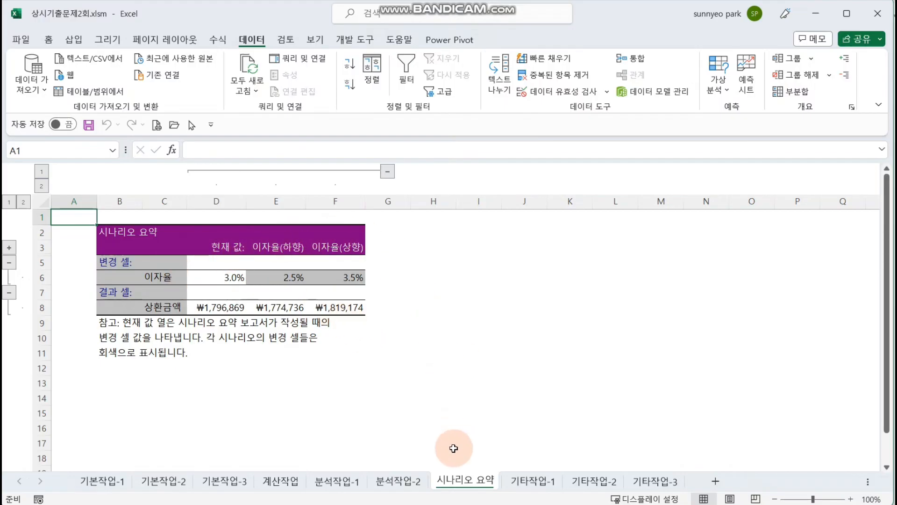
right_click(474, 484)
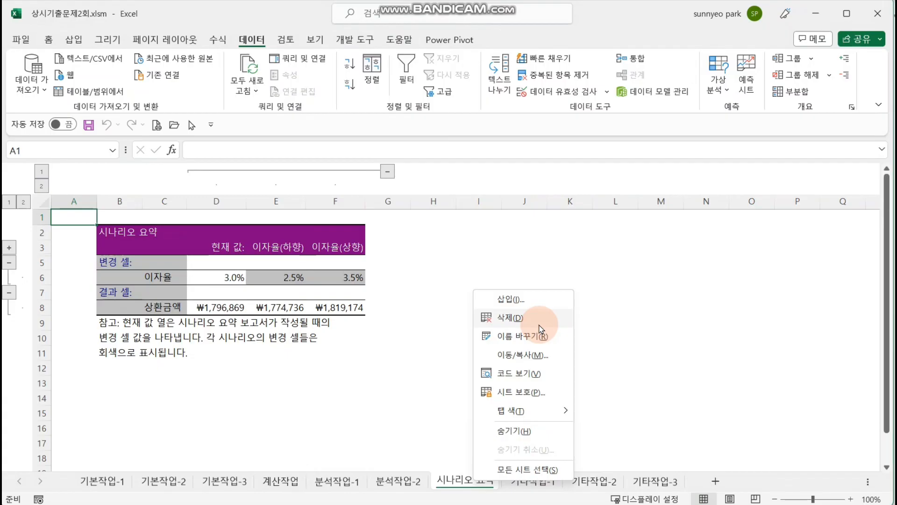
left_click(432, 421)
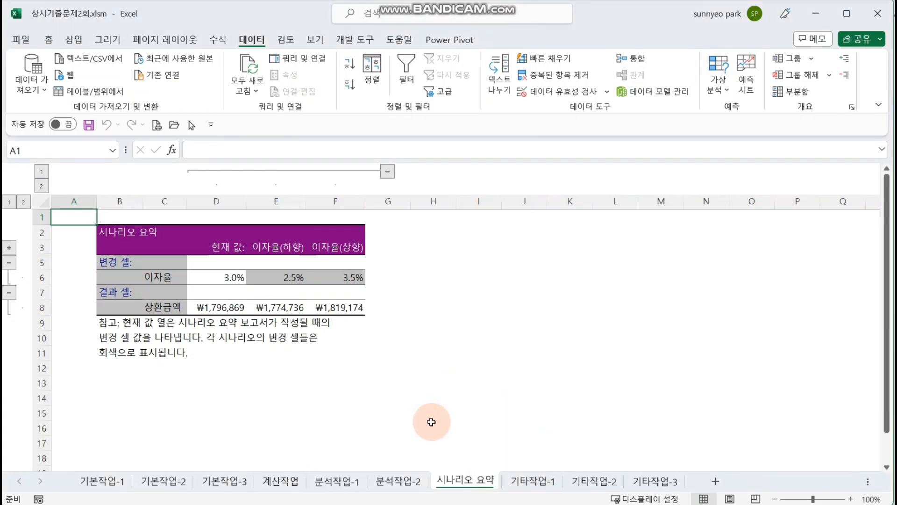
left_click(531, 486)
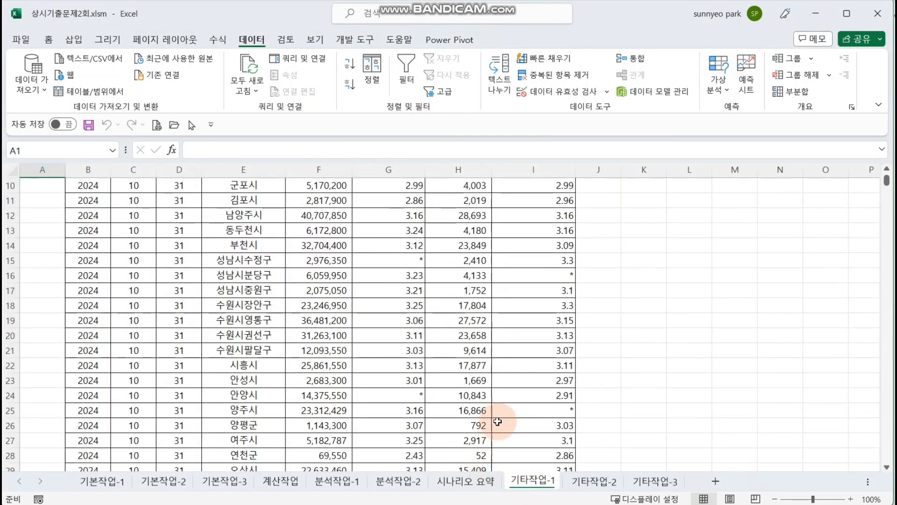
left_click(514, 409)
left_click(465, 481)
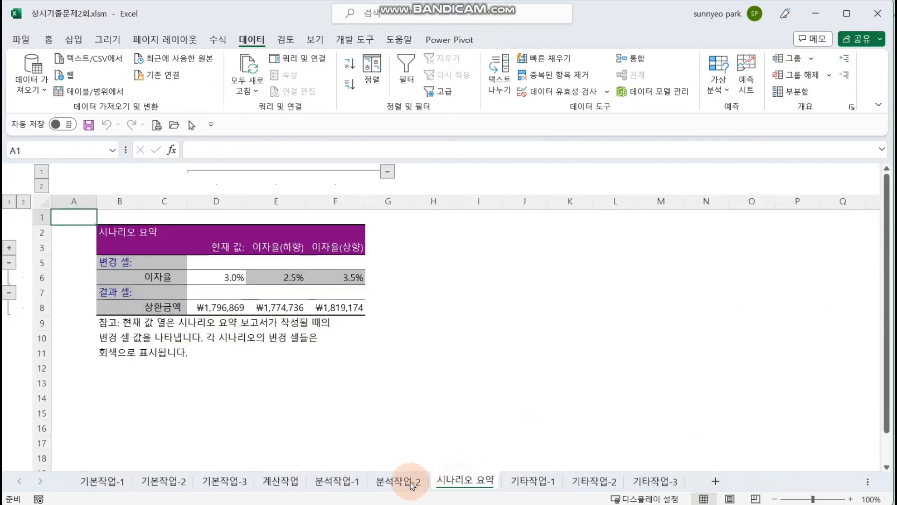
Step: Return to sheet 분석작업-2 and enter a formula in G3 of 표2 that references the 상환금액 cell C7
left_click(398, 482)
left_click(508, 385)
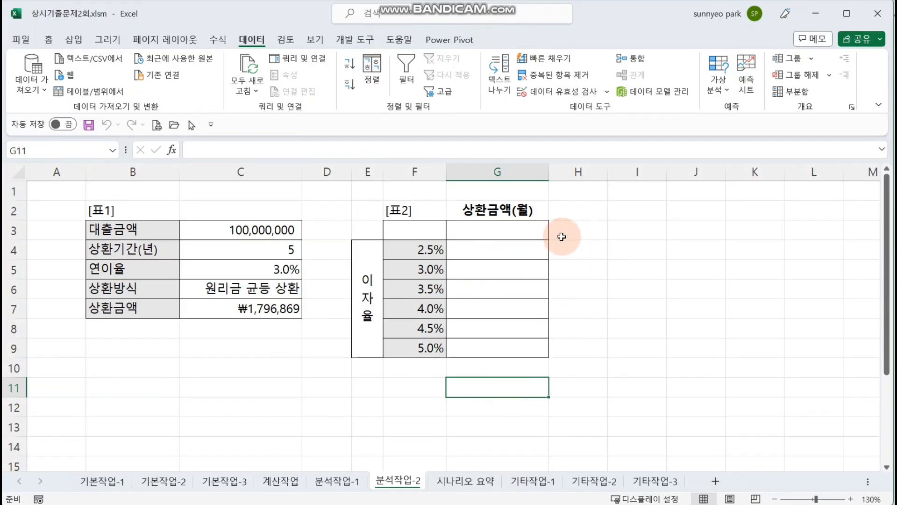
left_click_drag(565, 230, 701, 230)
left_click(410, 250, "ctrl")
left_click(488, 230)
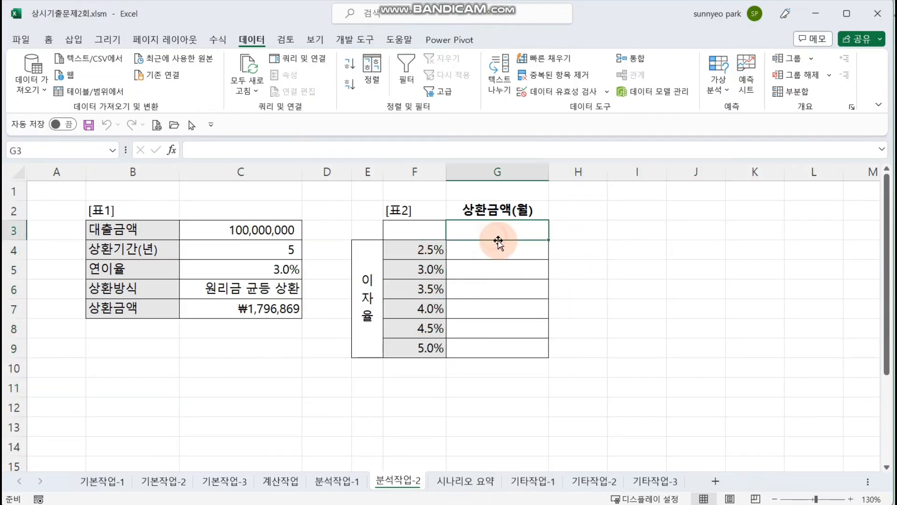
left_click_drag(496, 246, 500, 340)
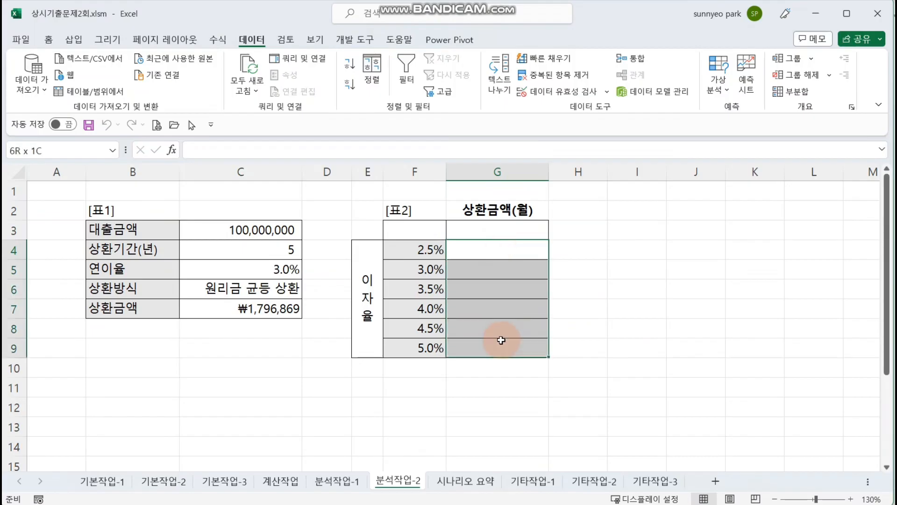
left_click(530, 235)
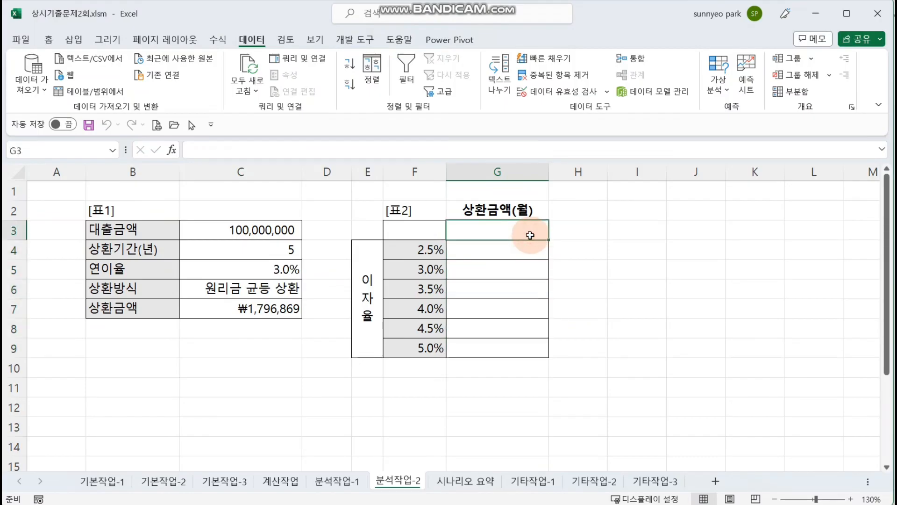
type("=")
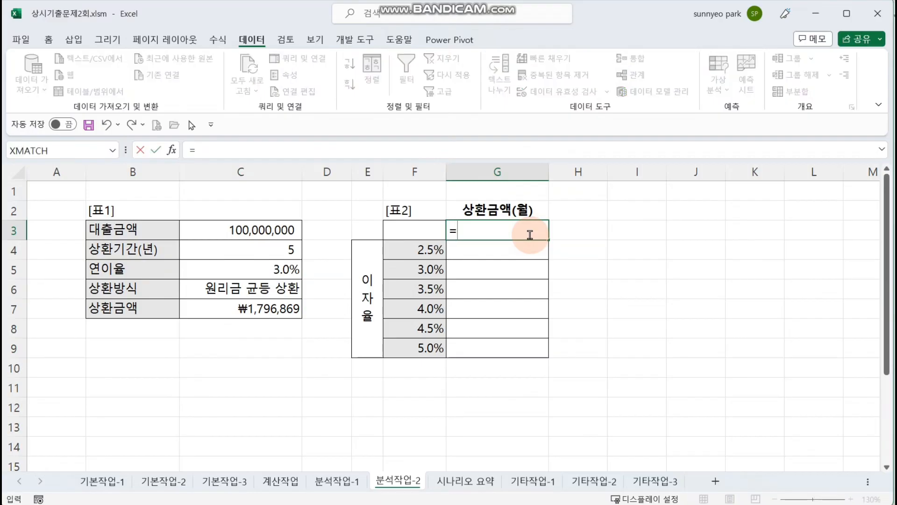
left_click(288, 310)
key("Return")
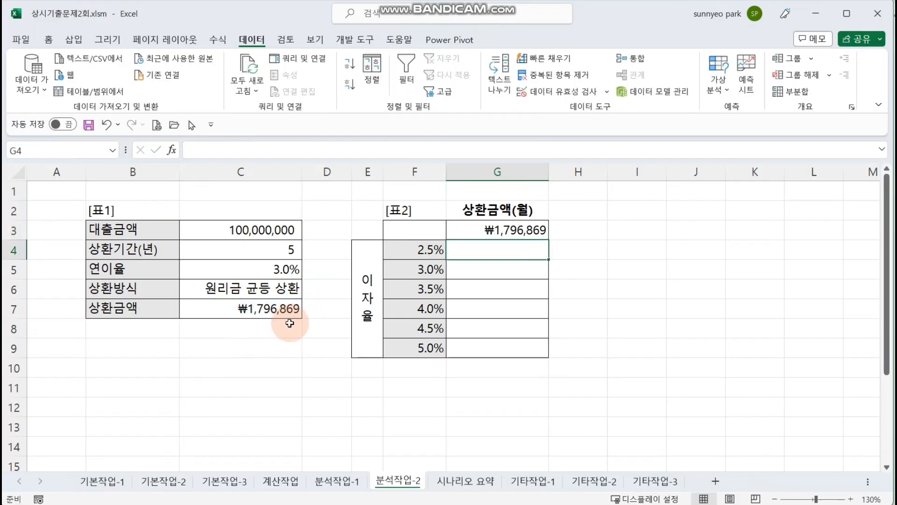
Step: Fill 표2 with a what-if data table over F3:G9, using C5 as the column input cell (열 입력 셀)
left_click_drag(434, 230, 490, 348)
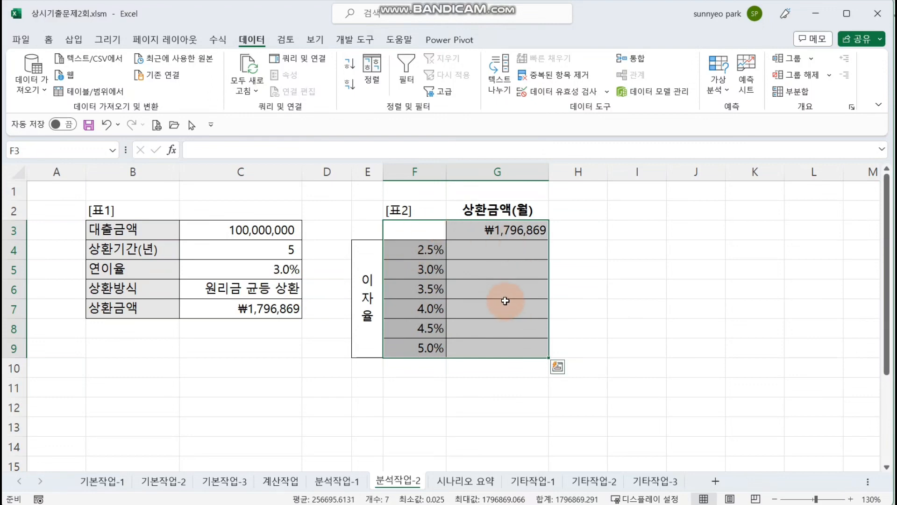
left_click(724, 92)
left_click(738, 145)
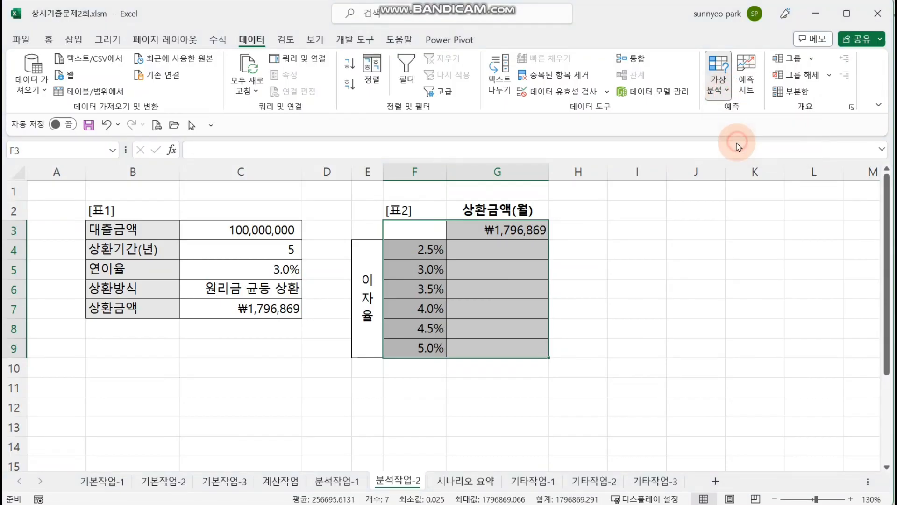
left_click_drag(495, 273, 562, 274)
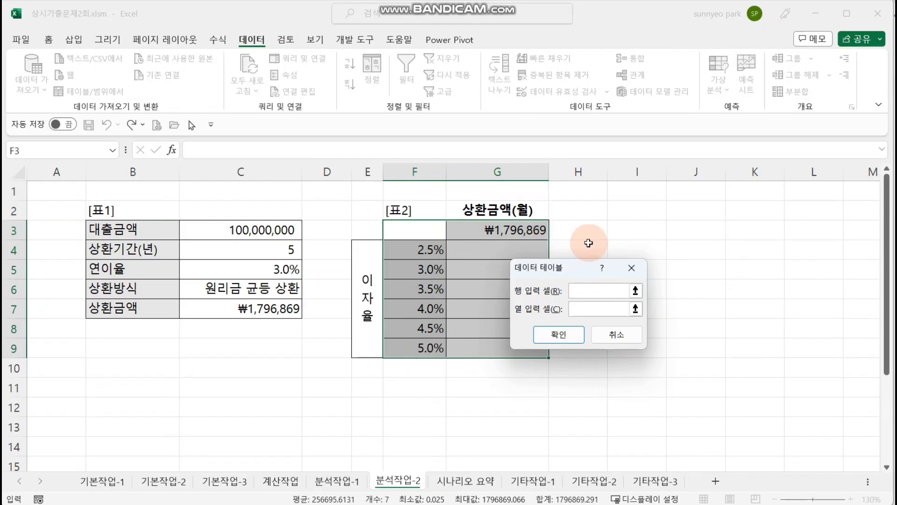
left_click(574, 310)
left_click(278, 270)
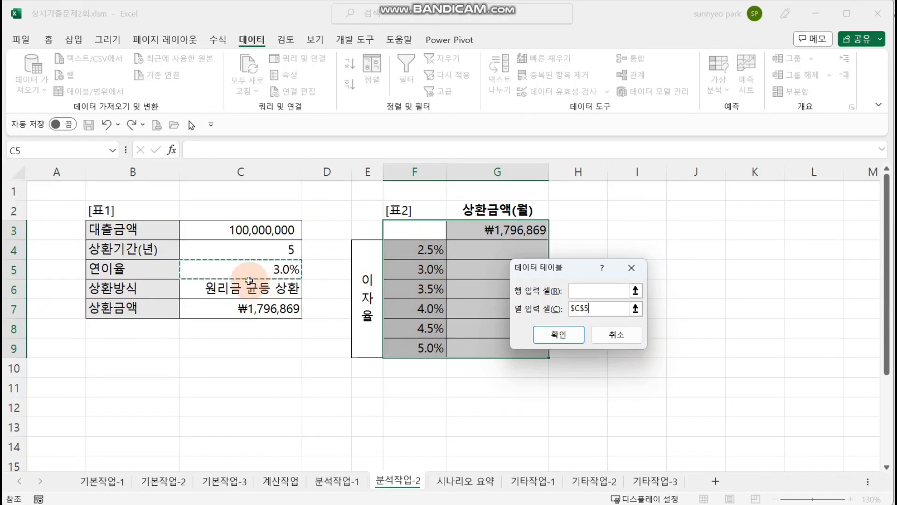
left_click(567, 336)
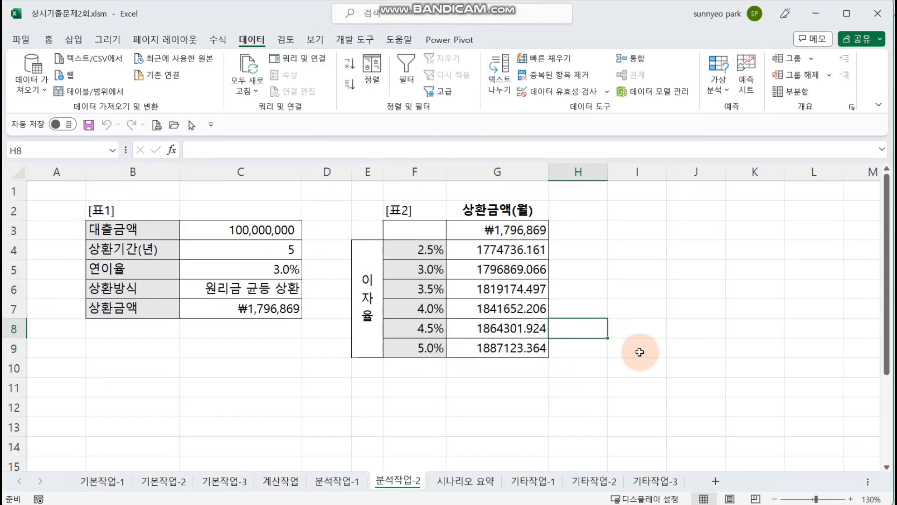
Step: Check the data table results in 표2 against the interest rates and the 연이율 input cell C5
left_click(272, 268)
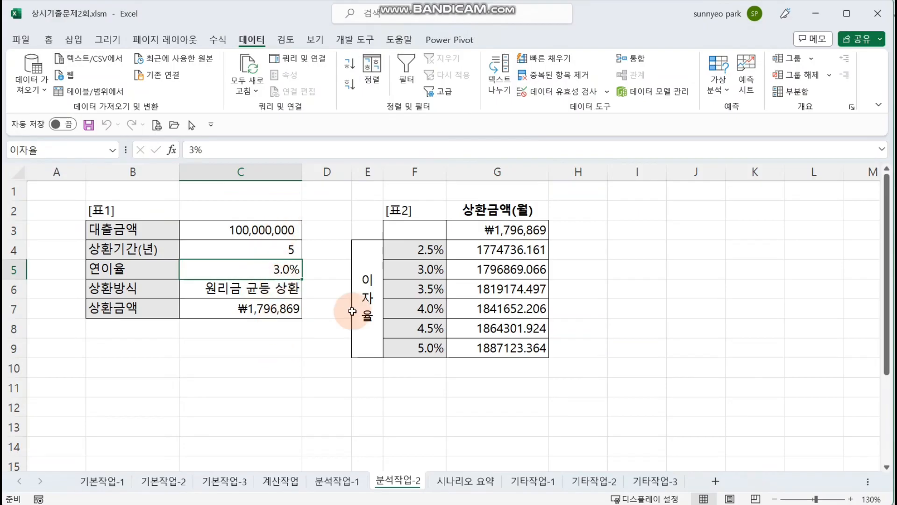
left_click(422, 309)
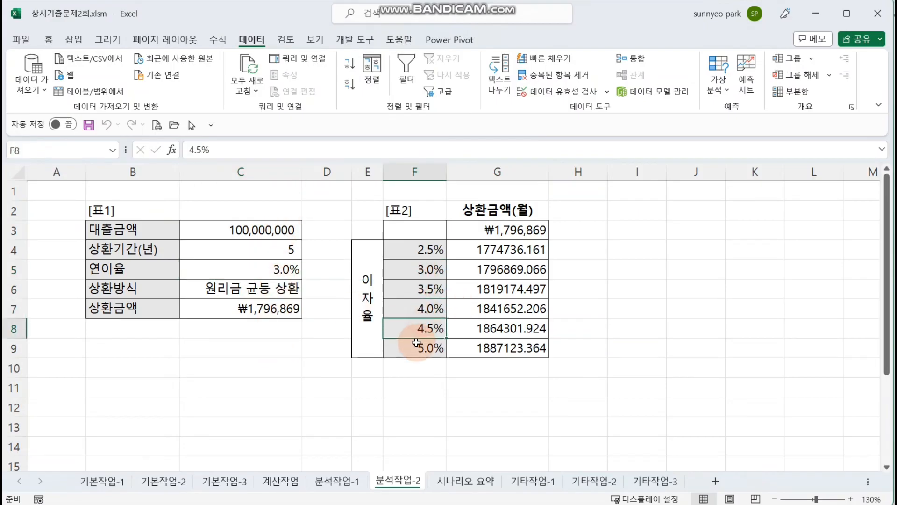
left_click(514, 274)
left_click(514, 308)
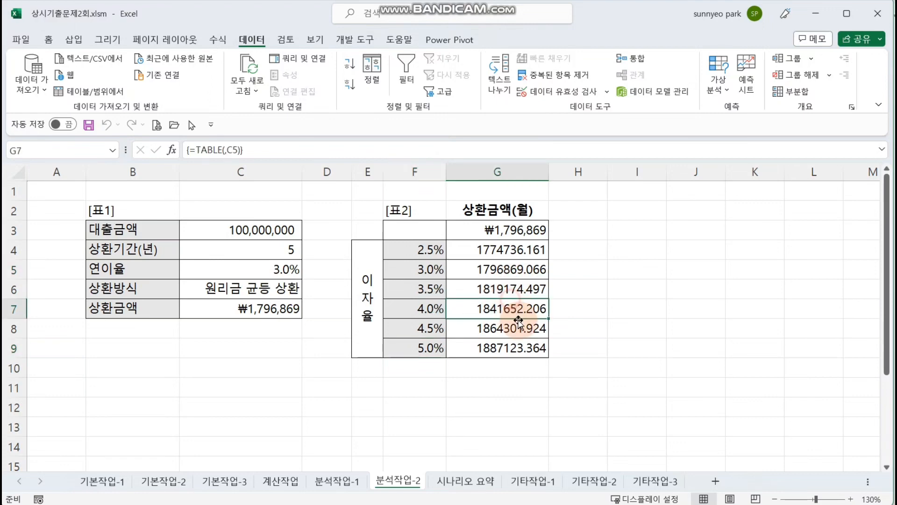
left_click(512, 329)
left_click(506, 349)
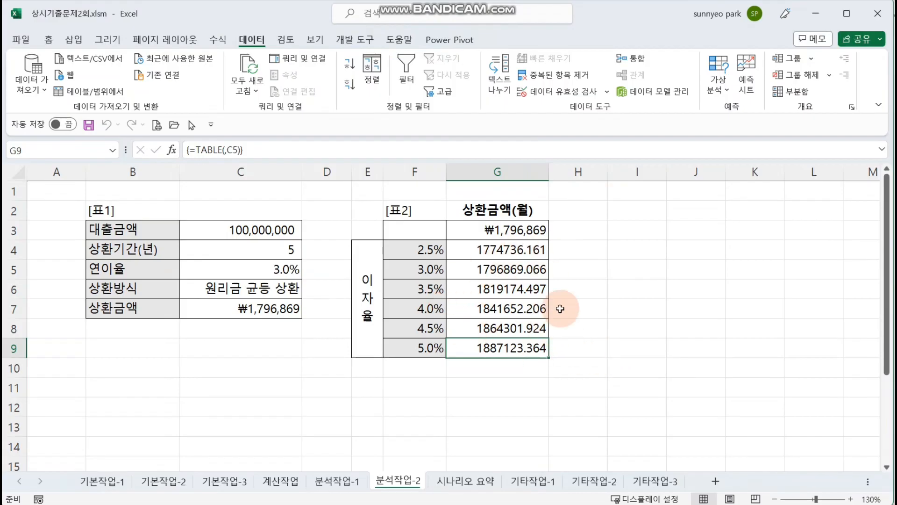
left_click(593, 327)
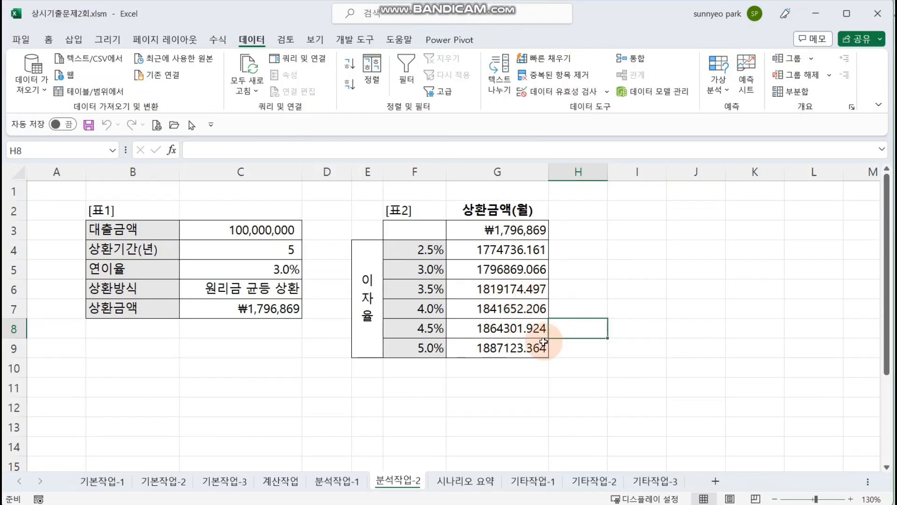
left_click(636, 345)
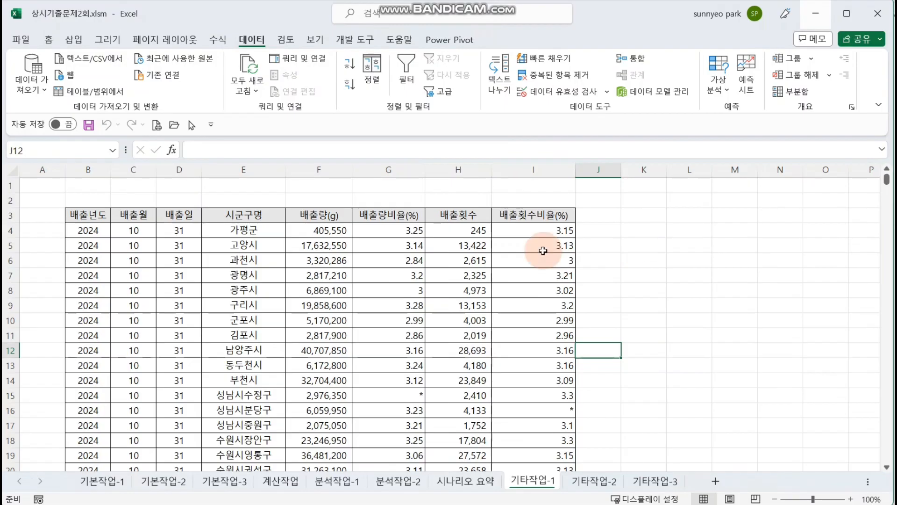
Step: On sheet 기타작업-1, examine the 배출량비율(%) and 배출횟수비율(%) columns that need a number format
left_click(702, 279)
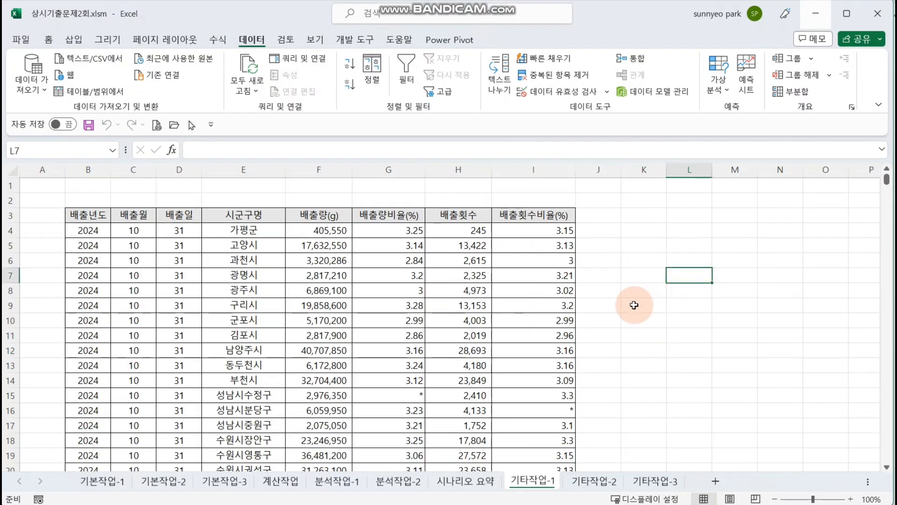
left_click_drag(401, 248, 397, 352)
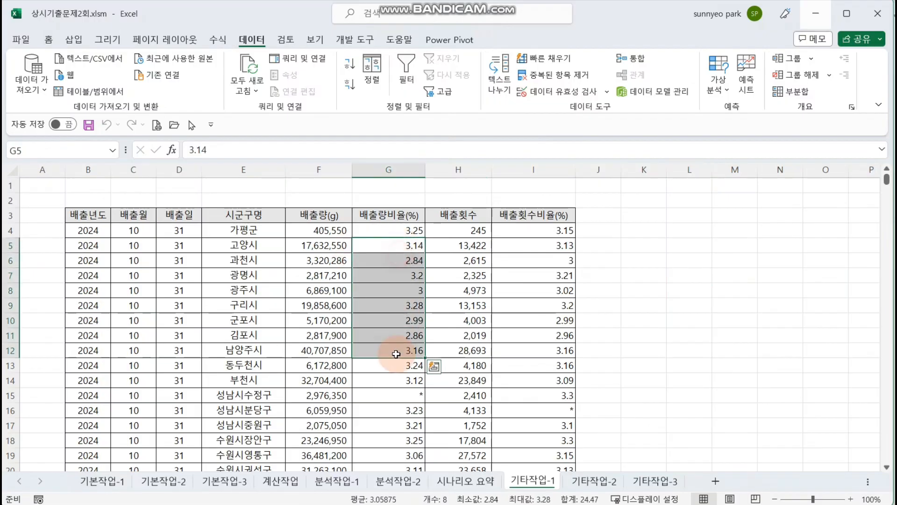
left_click_drag(547, 251, 546, 372)
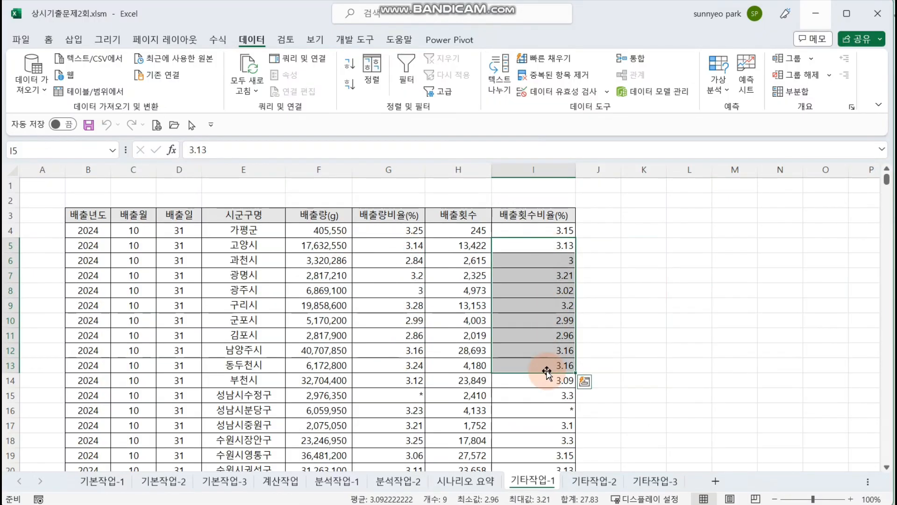
left_click(655, 339)
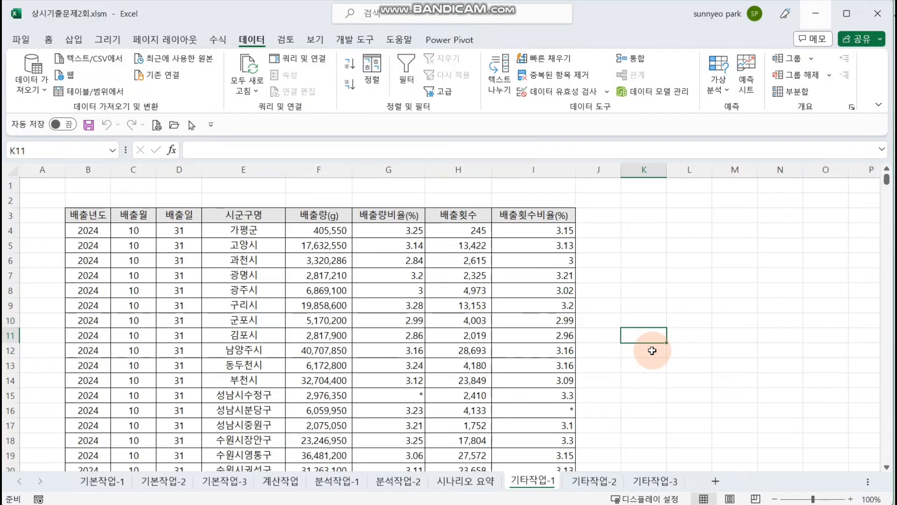
left_click(408, 335)
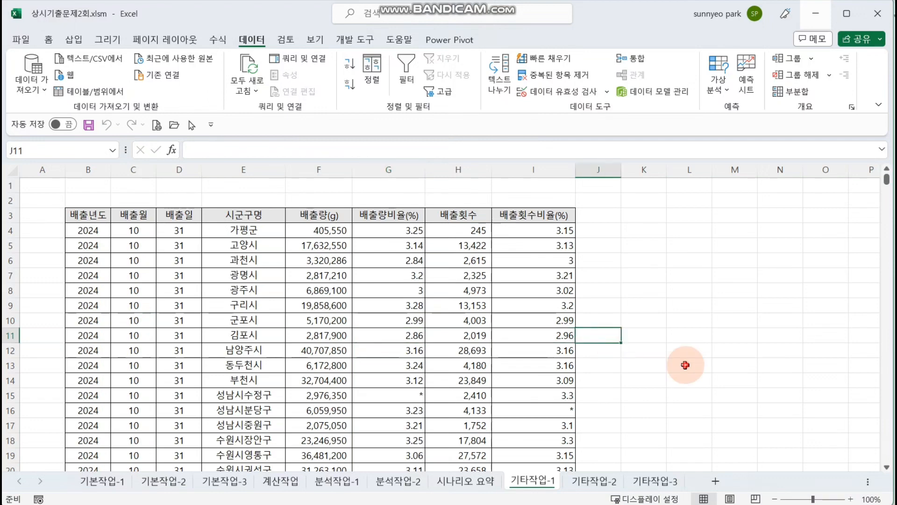
left_click(685, 365)
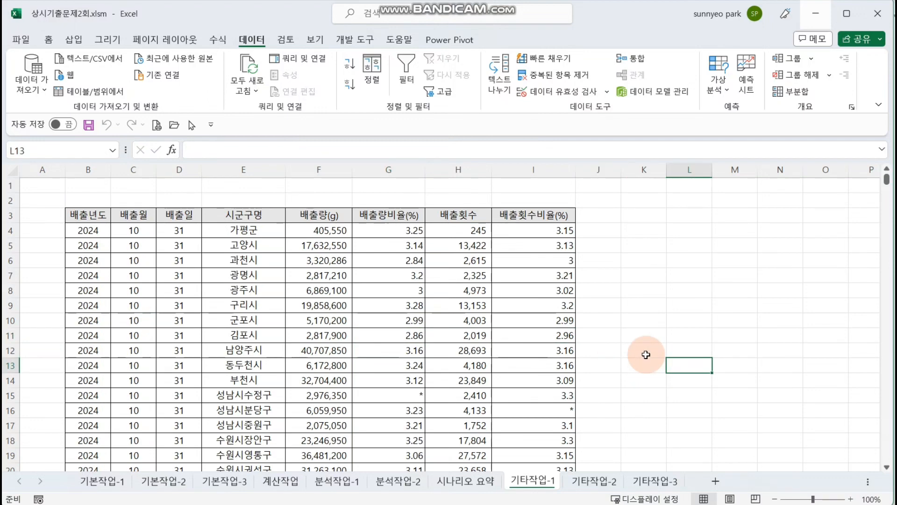
left_click(714, 278)
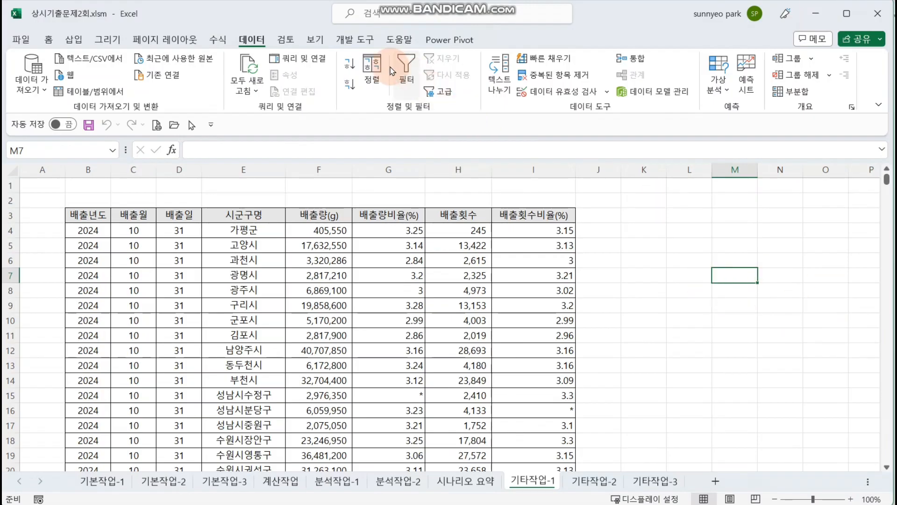
Step: Start recording a macro named 서식적용, stored in the current workbook (현재 통합 문서)
left_click(355, 39)
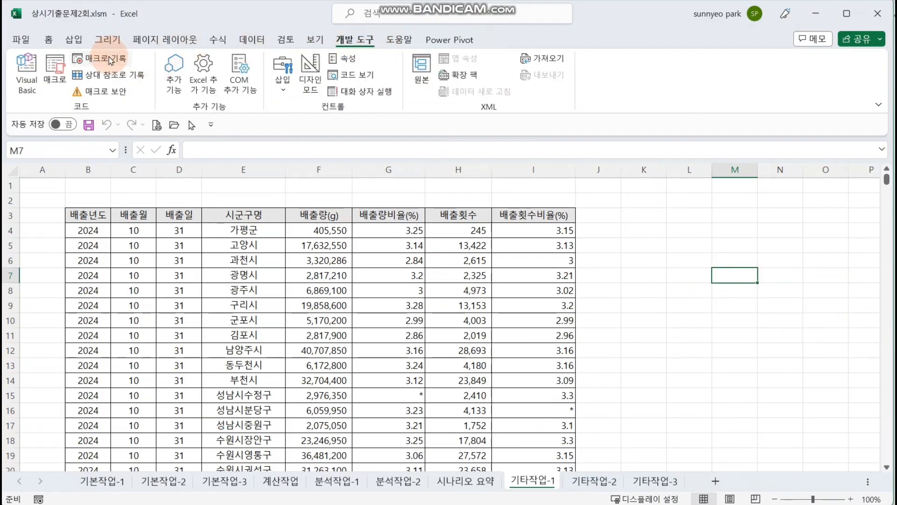
left_click(109, 58)
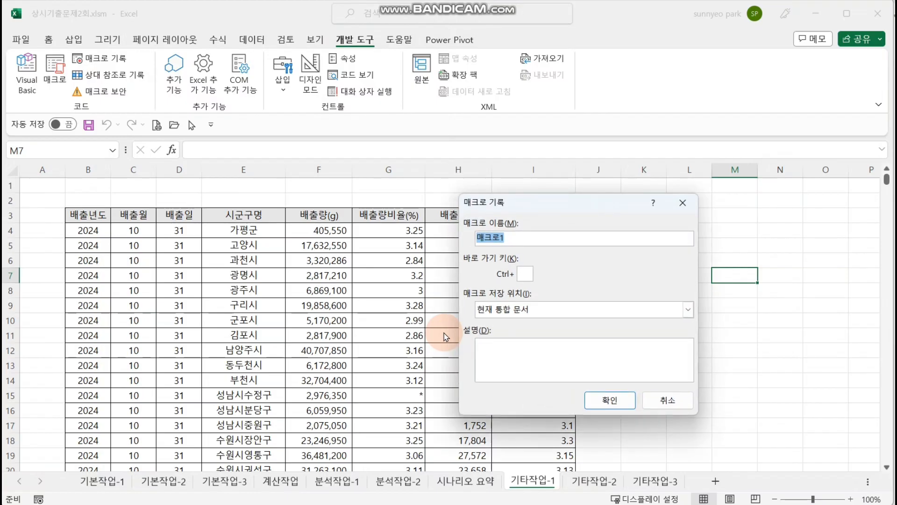
type("서식적용")
left_click(611, 399)
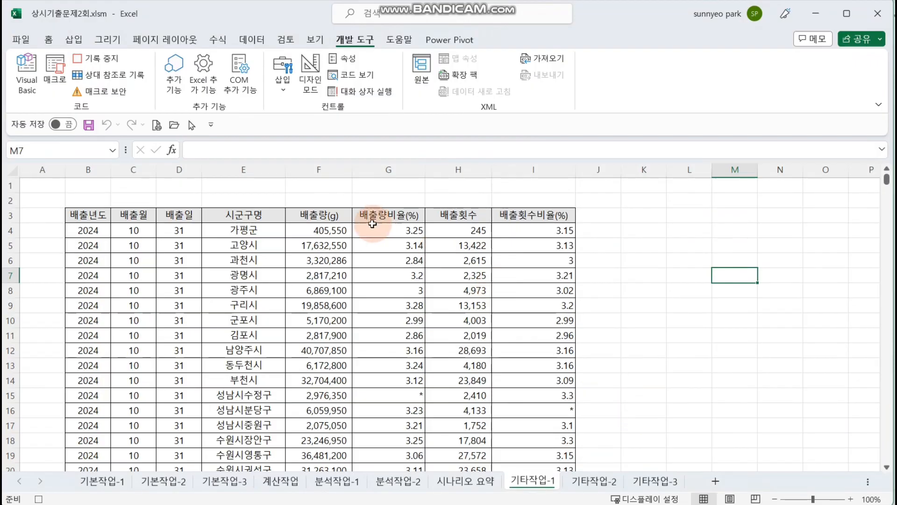
Step: Select G4:G38 together with I4:I38 and open the cell format (셀 서식) settings for both ranges
left_click(373, 231)
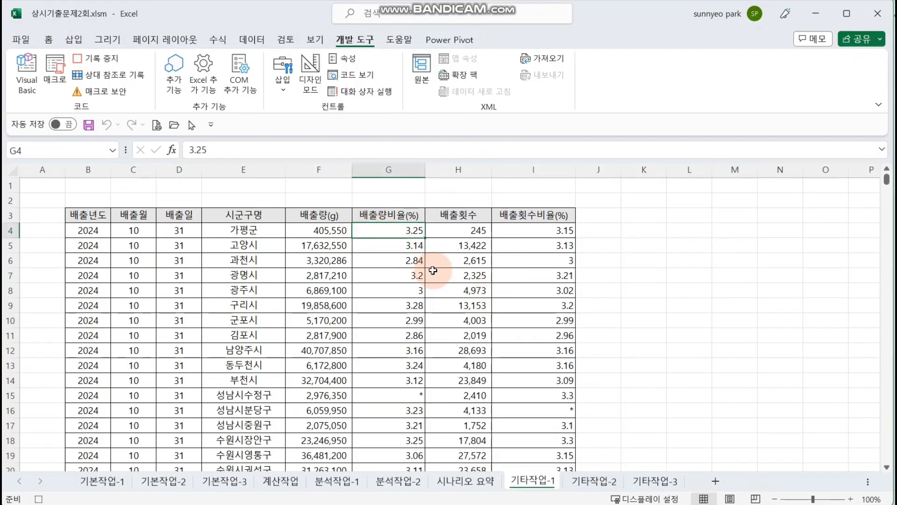
key("ctrl+shift+Down")
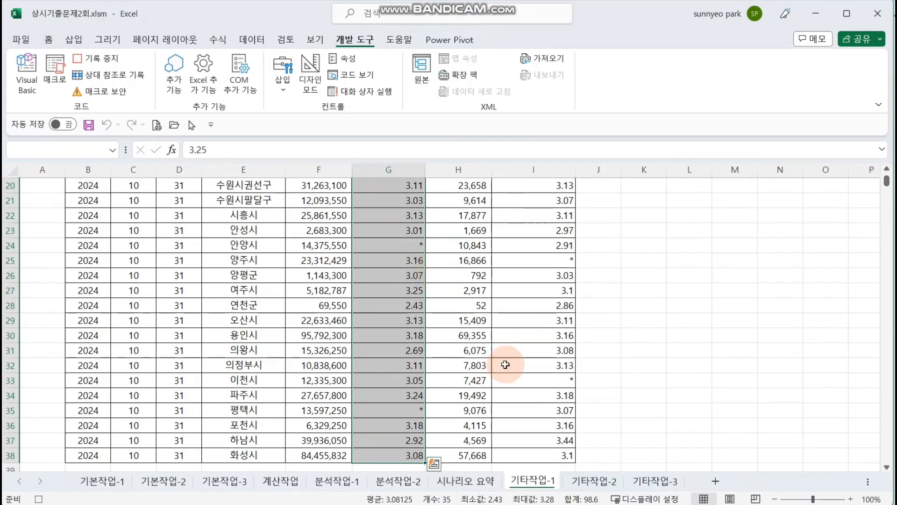
scroll(574, 330, "up", 7)
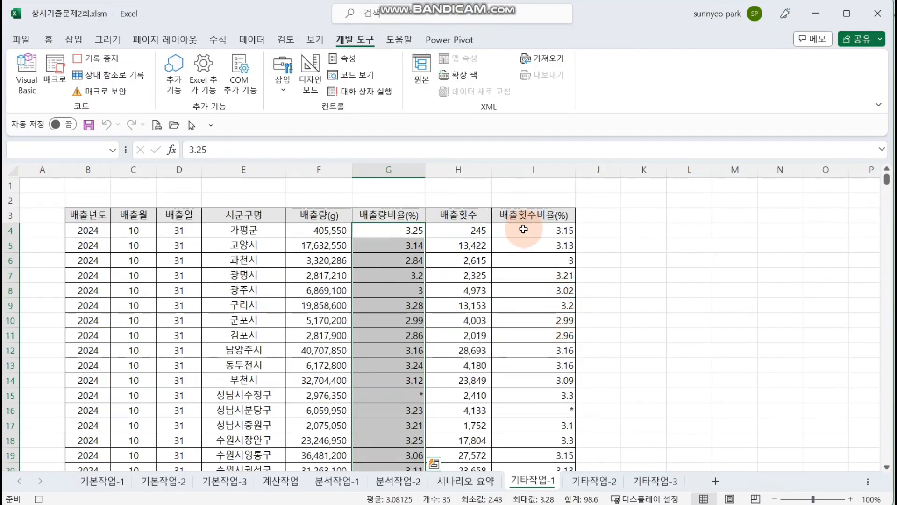
left_click_drag(525, 229, 533, 448)
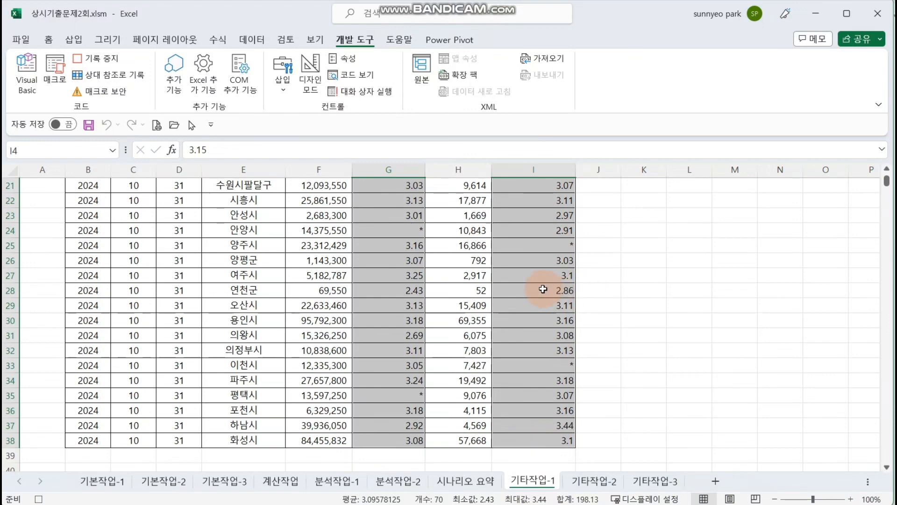
right_click(543, 289)
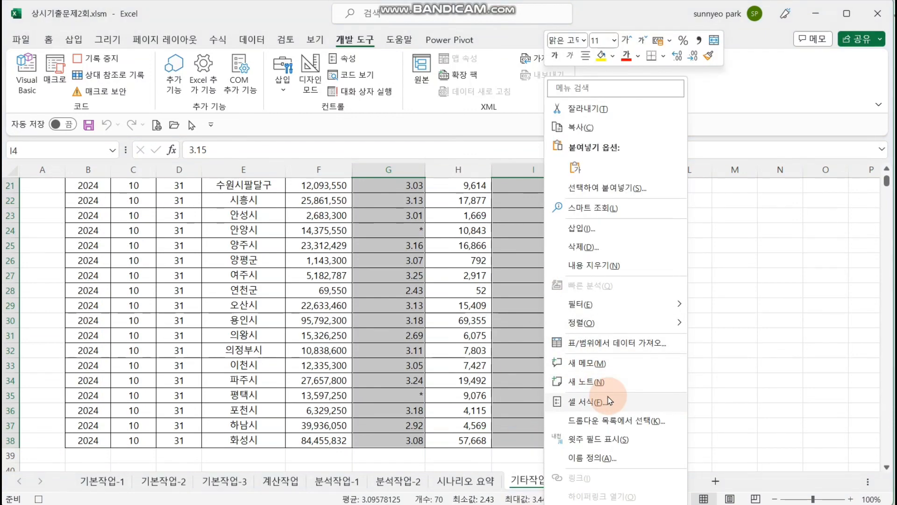
left_click(608, 400)
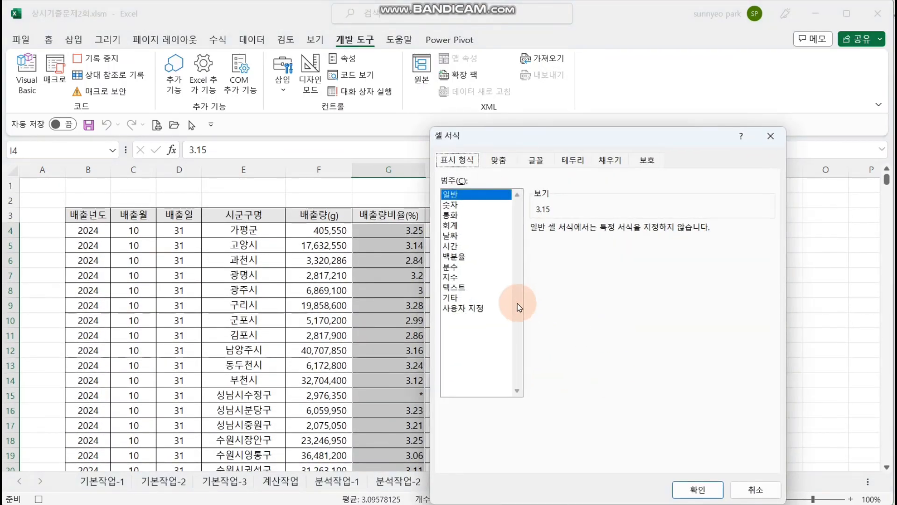
Step: Replace the custom (사용자 지정) format code with [빨강][>=3]0.00"%"; as the section for values of 3 or more
left_click(463, 307)
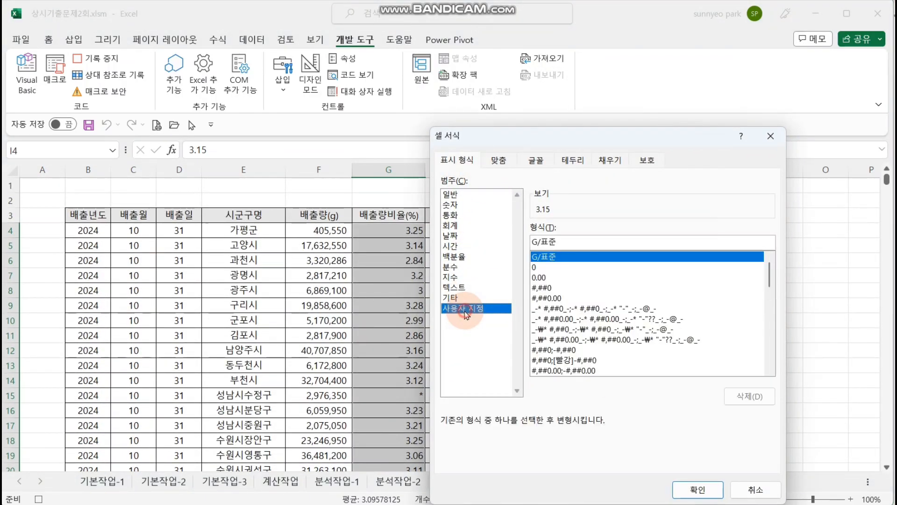
left_click(574, 245)
key("BackSpace")
key("BackSpace")
key("BackSpace")
key("BackSpace")
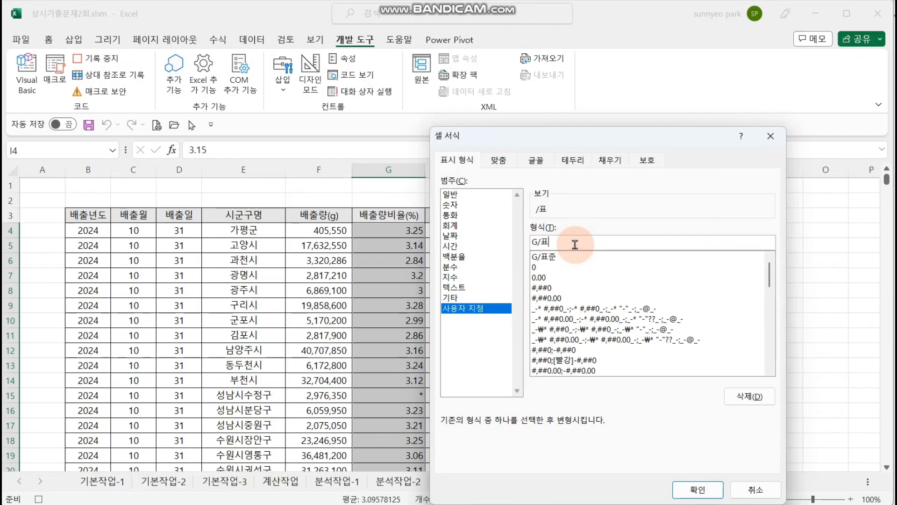
left_click_drag(575, 145, 374, 153)
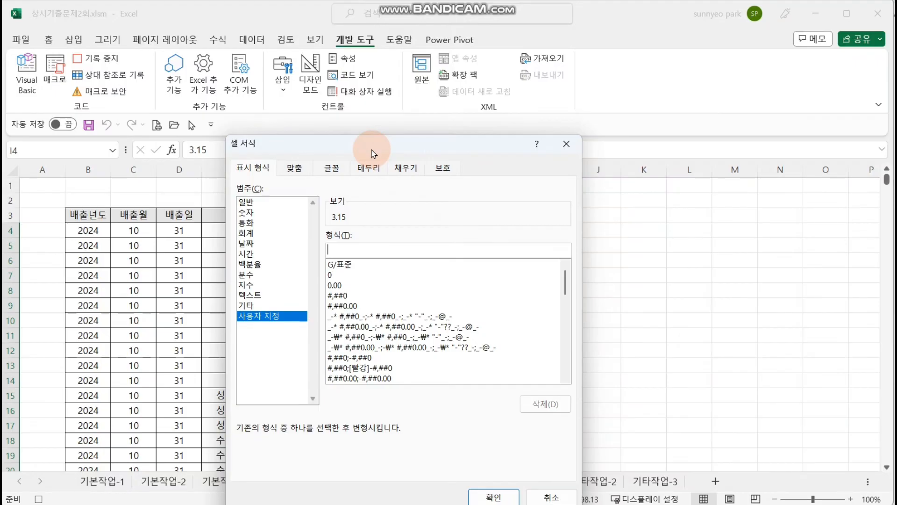
type("[빨강][>=3]")
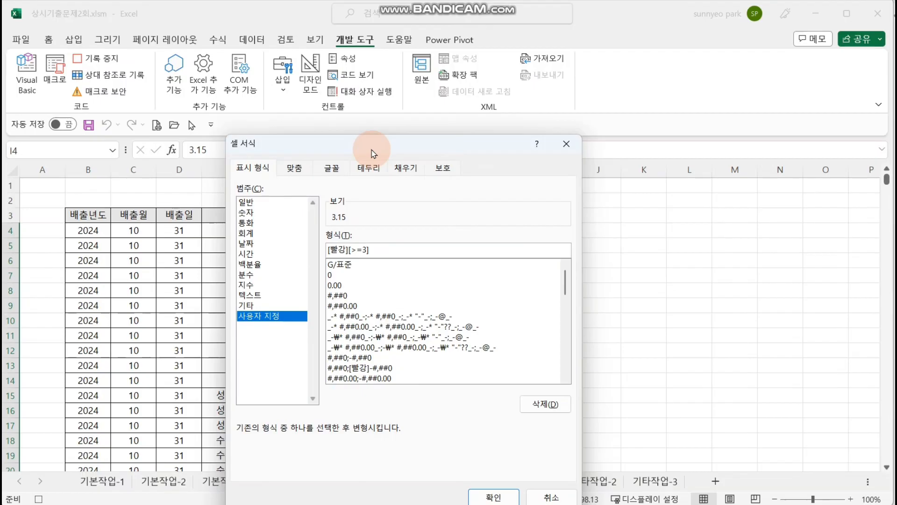
type("0.00")
type("%")
type(";")
key("Left")
key("Left")
type("\"")
left_click(419, 251)
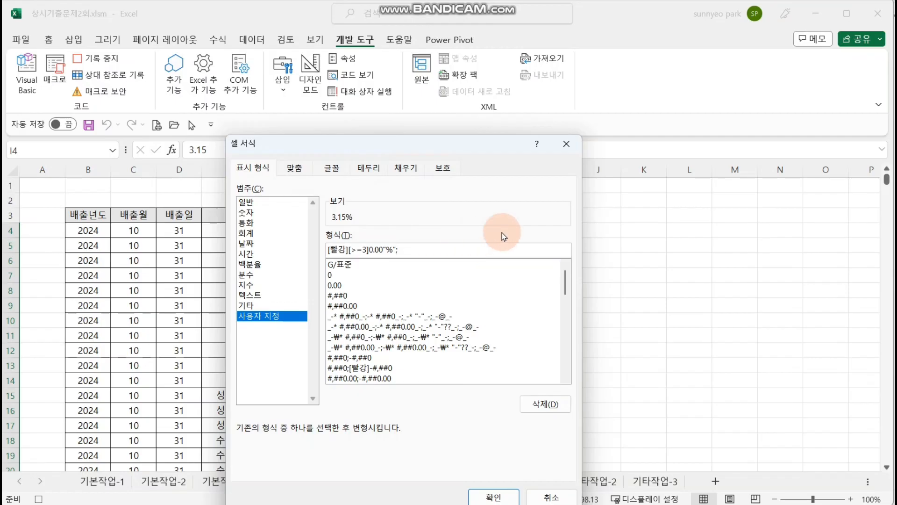
Step: Append the section [파랑][>0]0.00"%(★)"; to the custom format code for values above 0
type("[파랑][>0]")
type("0.00")
left_click_drag(411, 142, 287, 105)
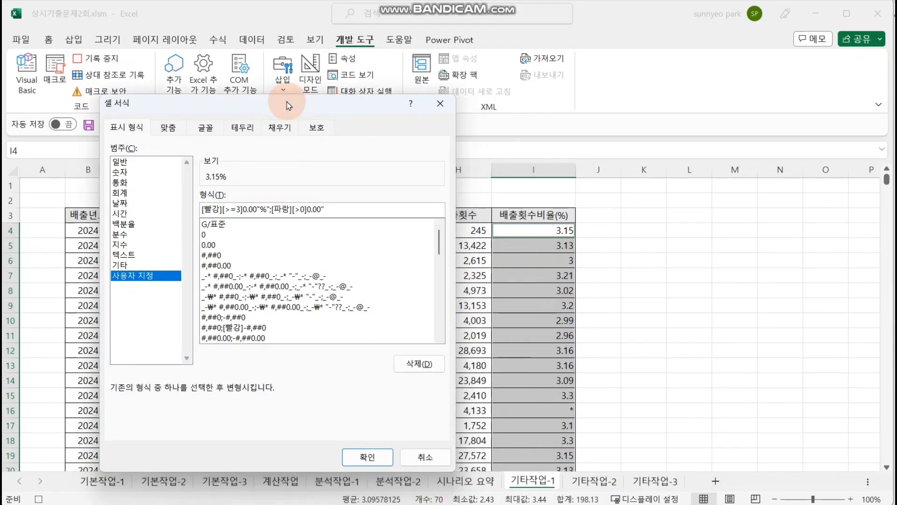
type("\"%(ㅁ")
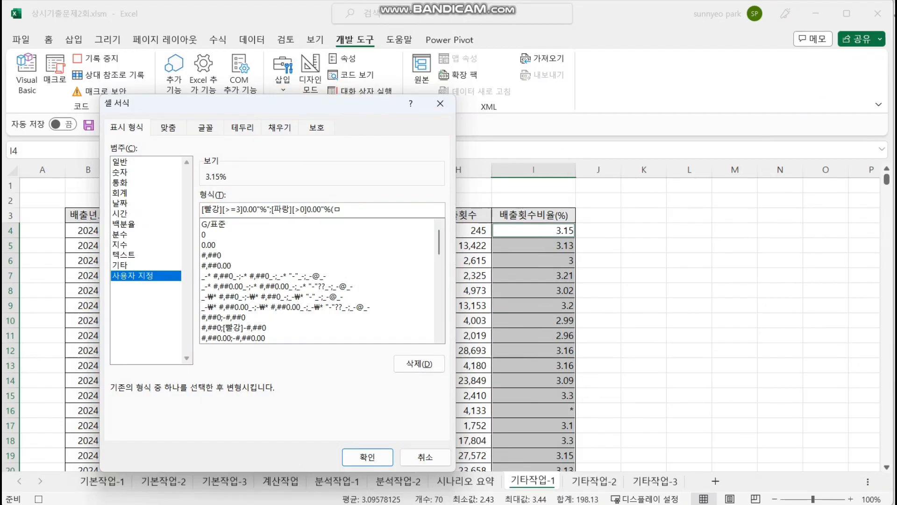
type("★")
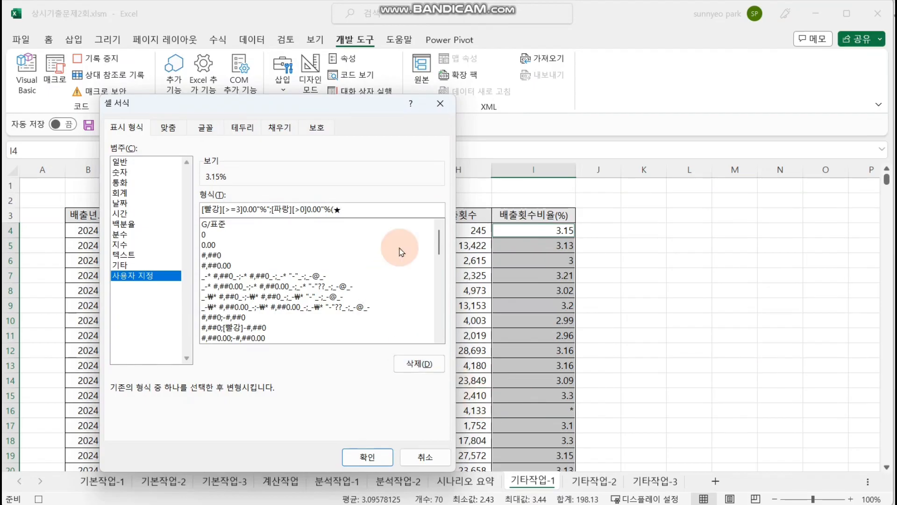
type(")\";")
Step: Complete the format code with 0"%" for zero and "오류" followed by a * fill for text, and apply it
type("0\"%\";")
type("\"오류\"*")
left_click(367, 456)
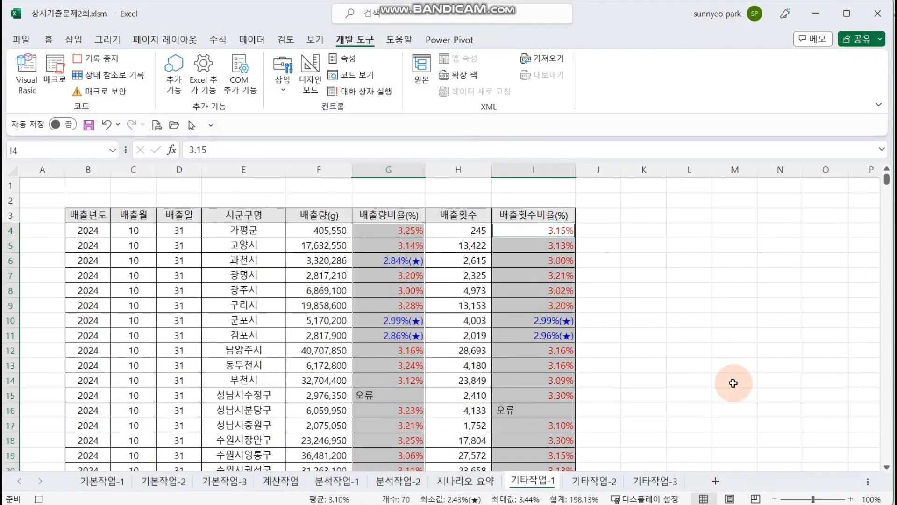
Step: Check the applied formatting on sample cells in the 배출량비율(%) and 배출횟수비율(%) columns, including one text cell
left_click(733, 383)
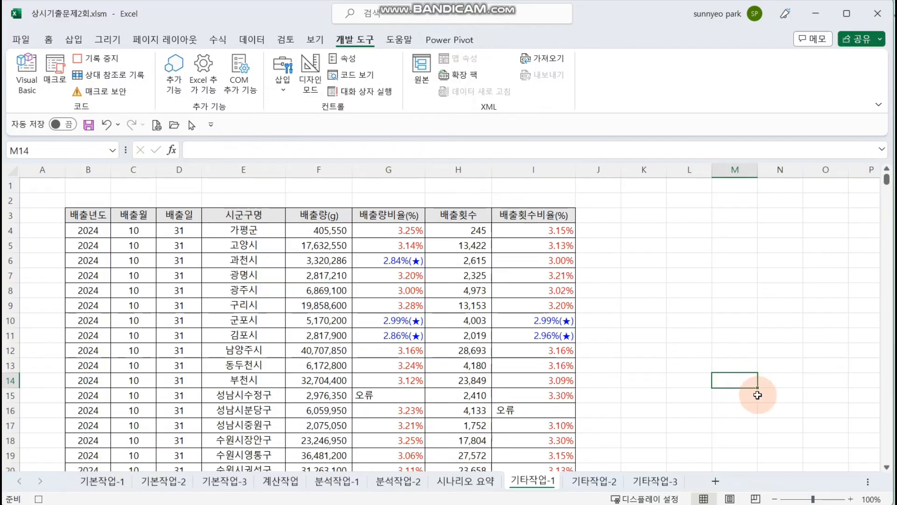
left_click(535, 287)
left_click(212, 170)
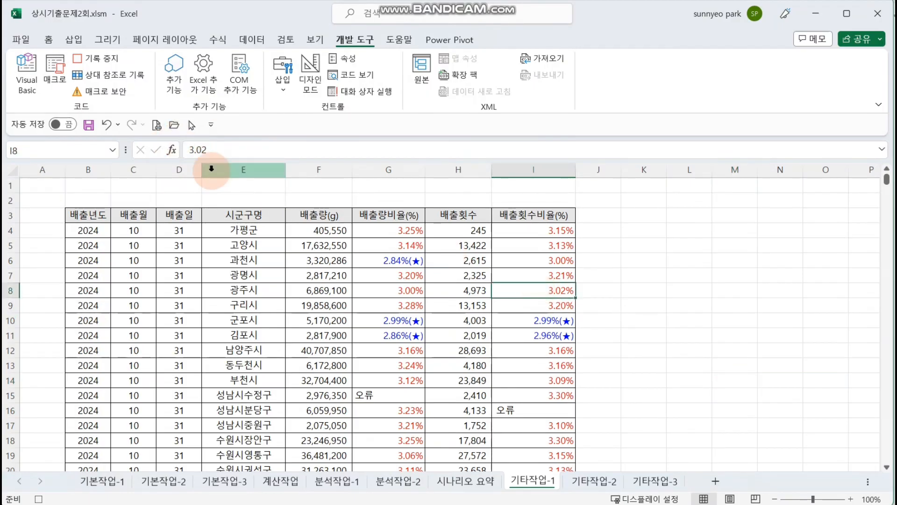
left_click(571, 335)
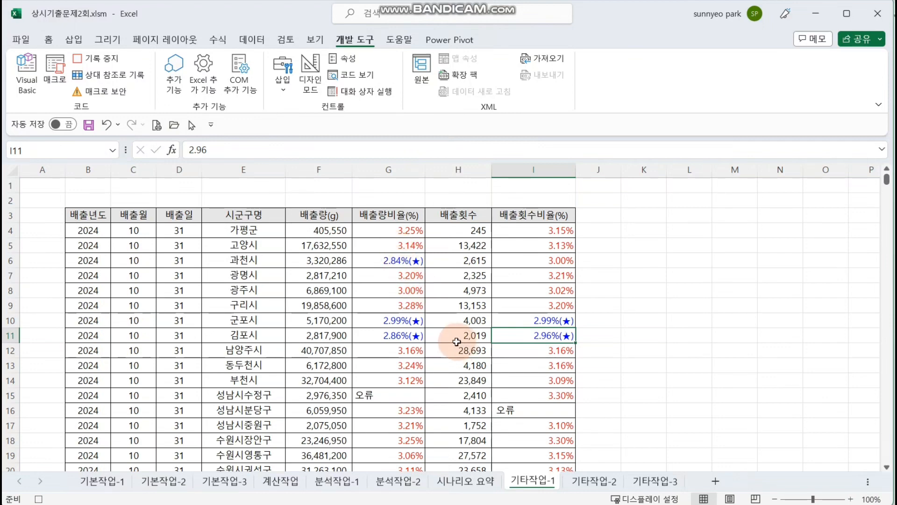
left_click(398, 395)
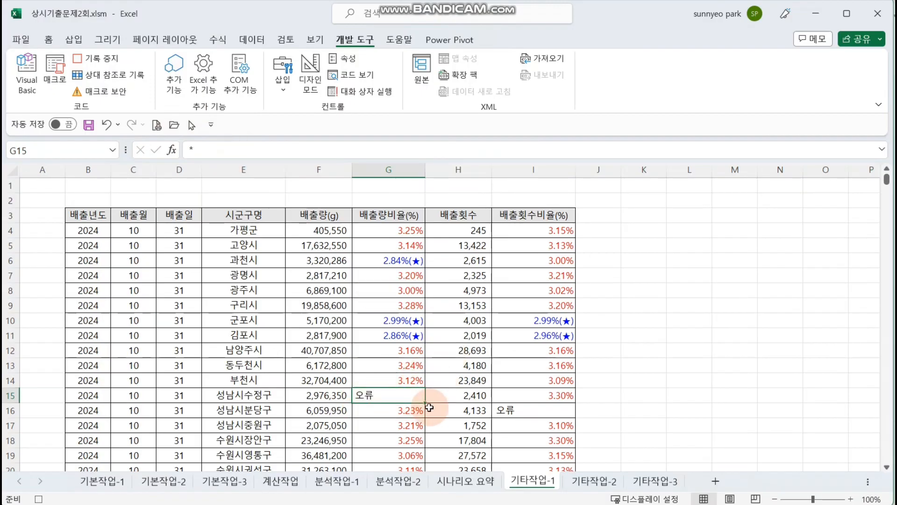
Step: Select an empty cell outside the table and stop recording the 서식적용 macro
scroll(568, 378, "down", 3)
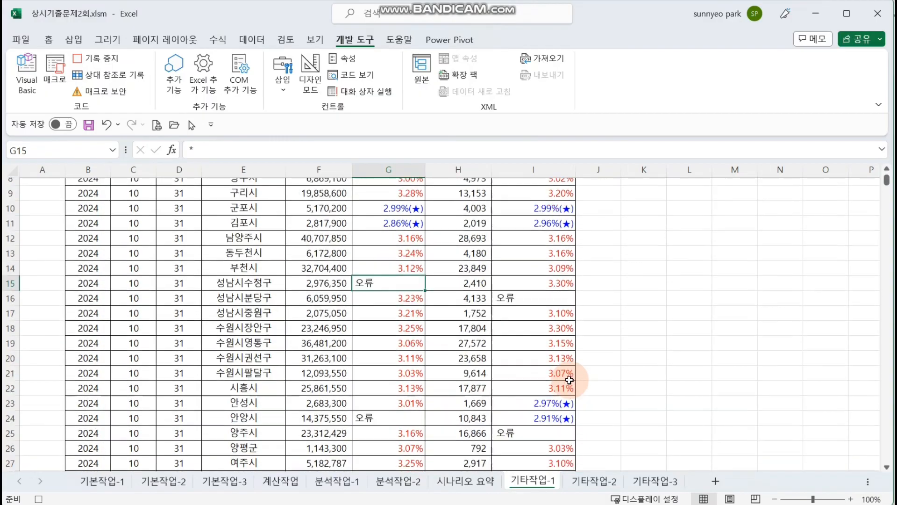
scroll(570, 380, "down", 5)
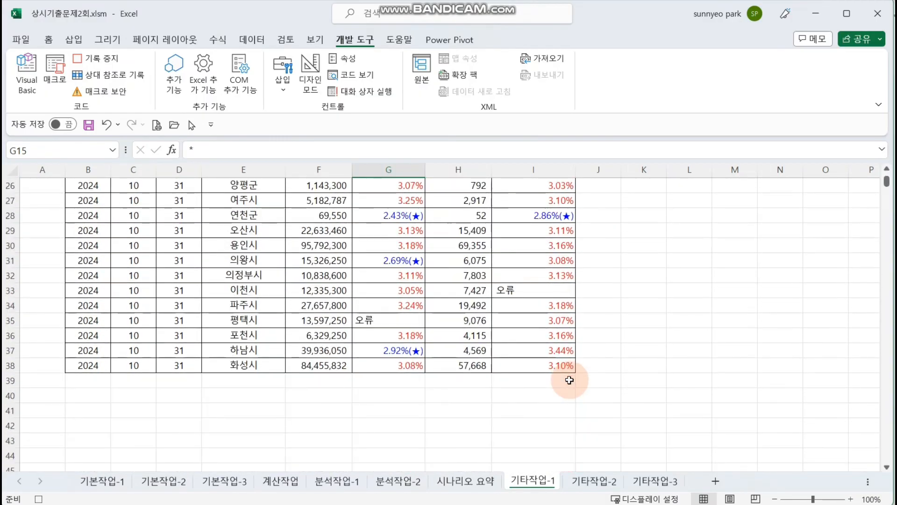
scroll(569, 380, "up", 3)
scroll(569, 380, "up", 4)
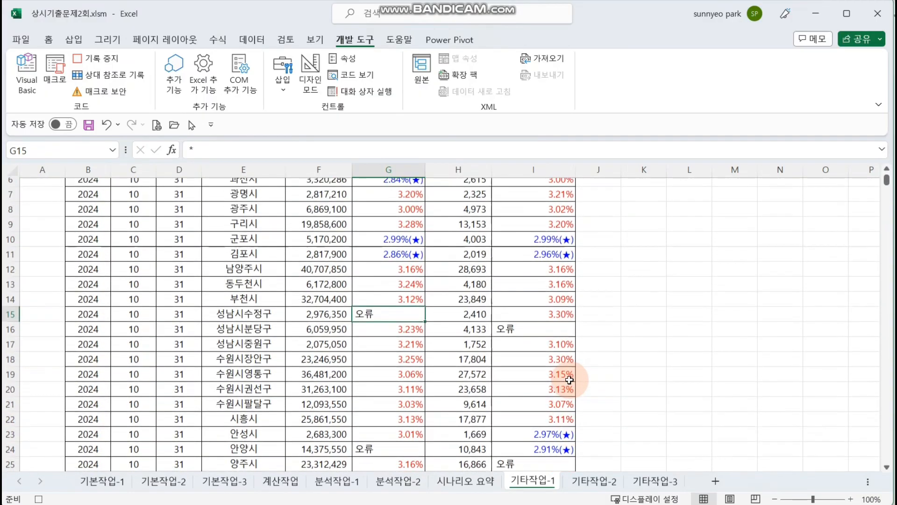
scroll(569, 380, "up", 2)
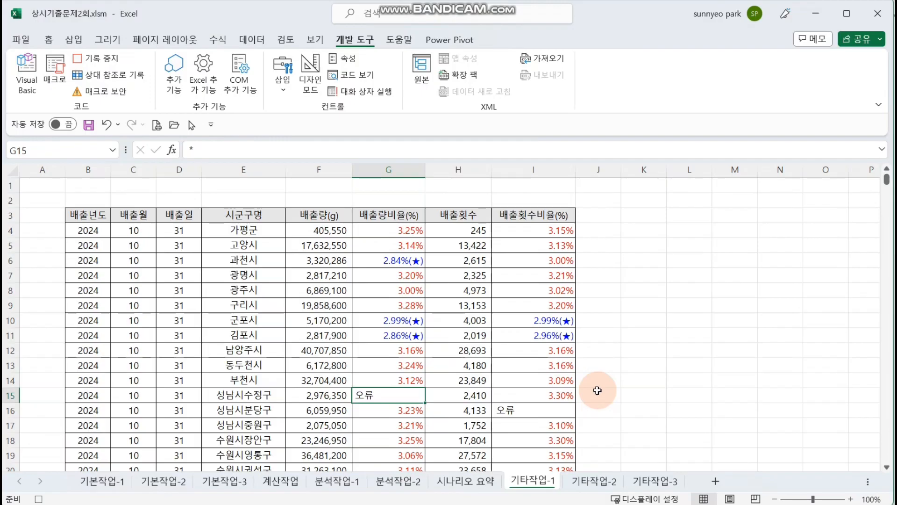
left_click(622, 394)
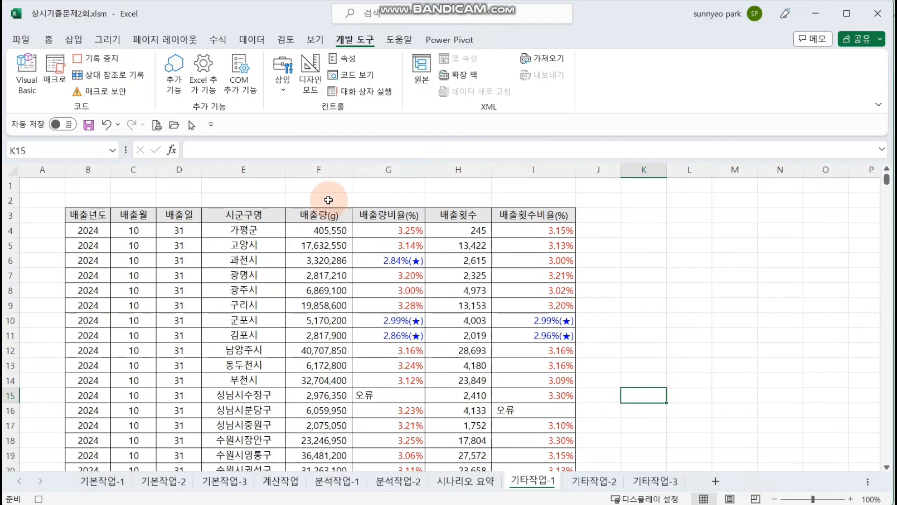
left_click(115, 64)
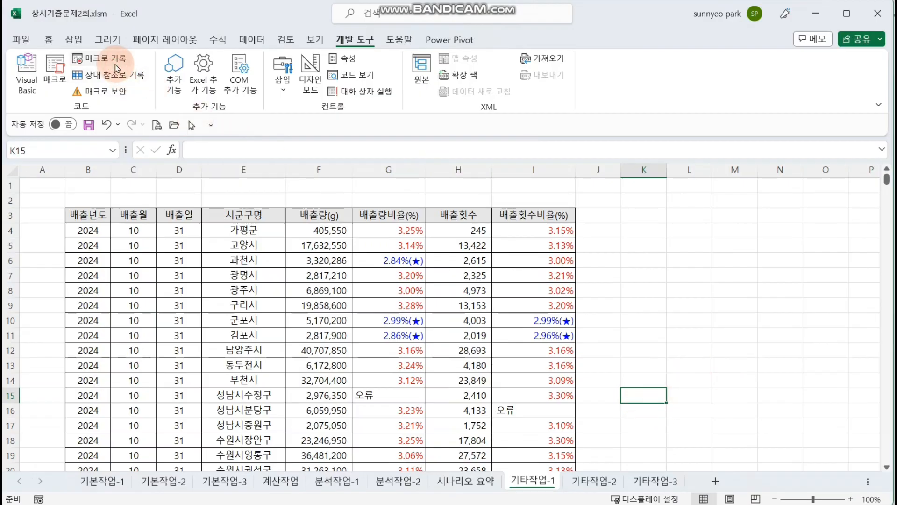
Step: Draw a form-control button exactly over cells K3:L4 and assign the 서식적용 macro to it
left_click(649, 286)
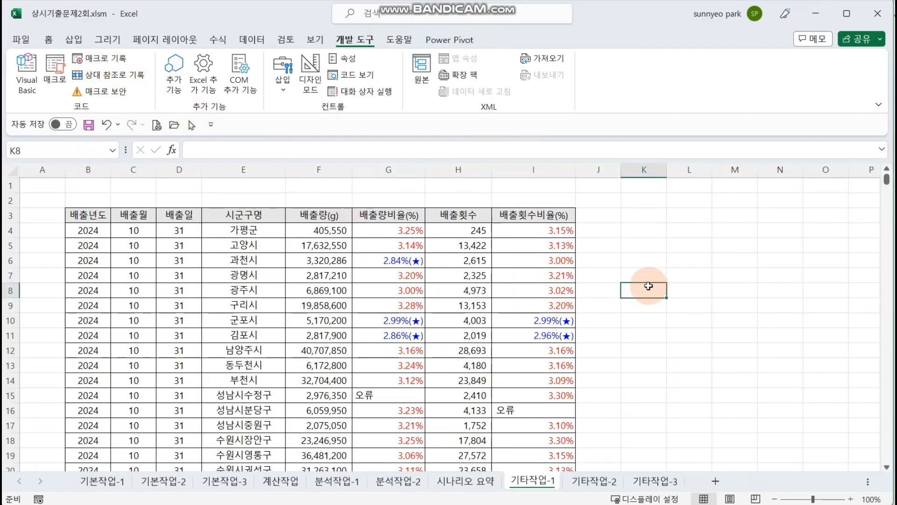
left_click_drag(633, 285, 692, 231)
left_click(284, 84)
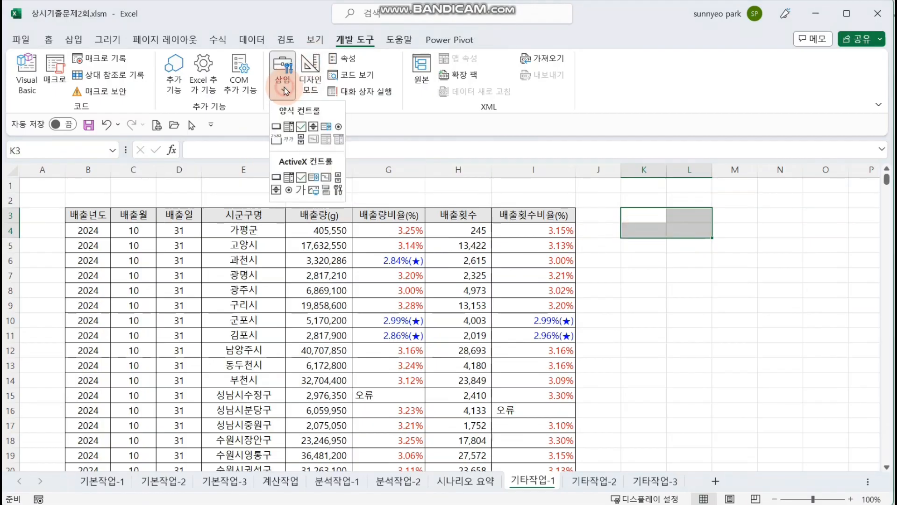
left_click(276, 126)
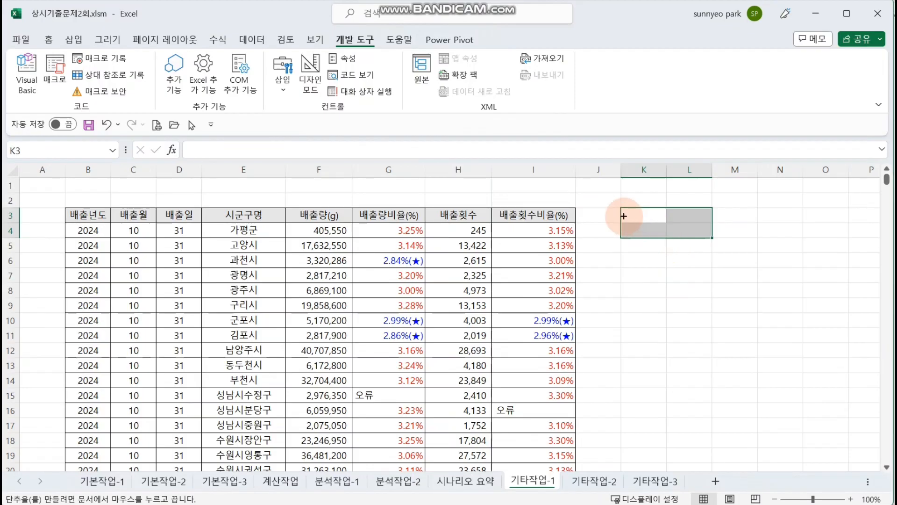
key("alt")
mouse_move(622, 208)
left_mouse_down()
mouse_move(705, 227)
mouse_move(709, 236)
left_mouse_up()
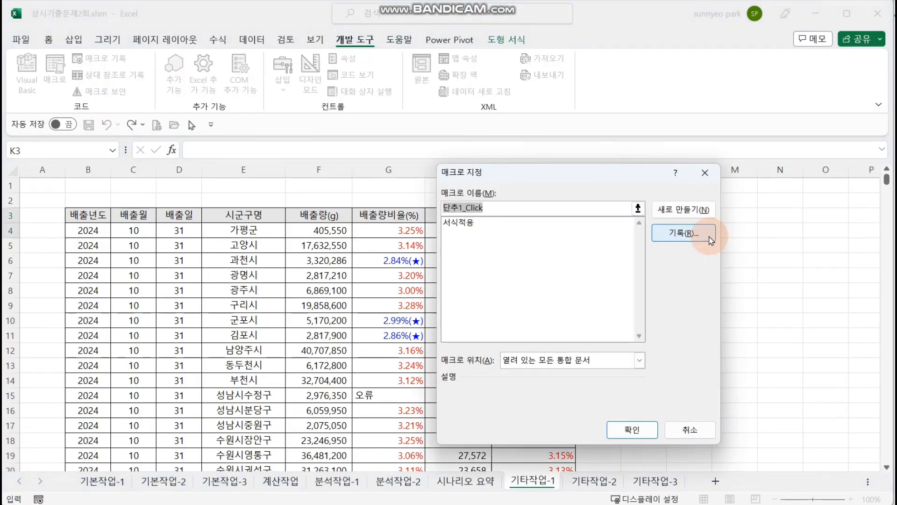
left_click(475, 226)
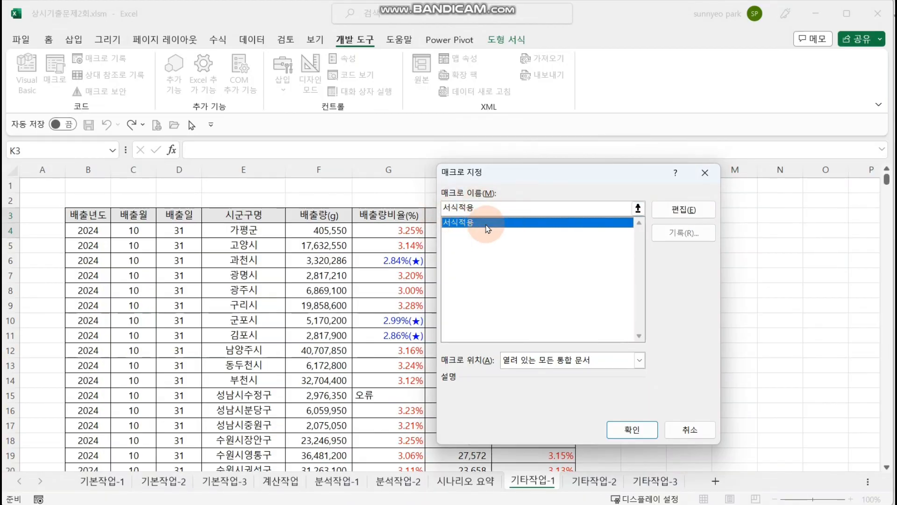
left_click(632, 428)
Step: Replace the caption of the button over K3:L4 with 서식적용 and deselect the button
left_click(656, 223)
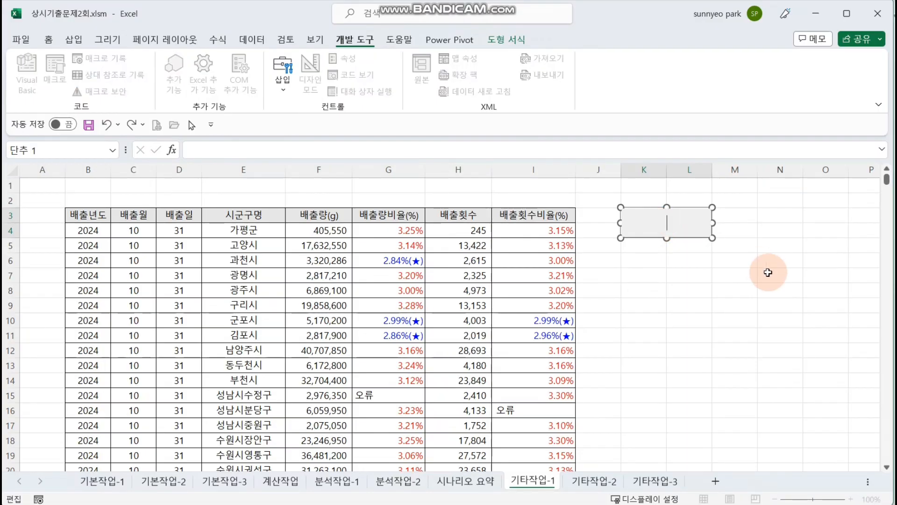
type("서식적용")
left_click(768, 272)
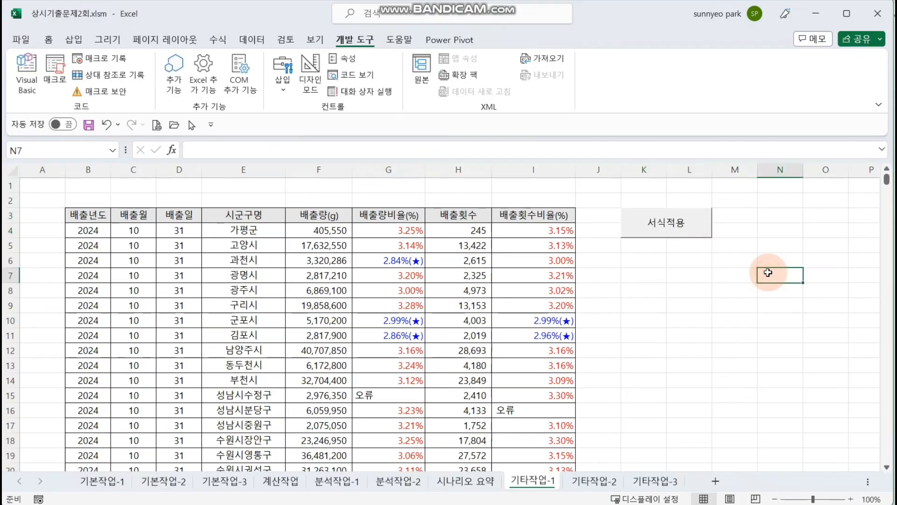
left_click(659, 290)
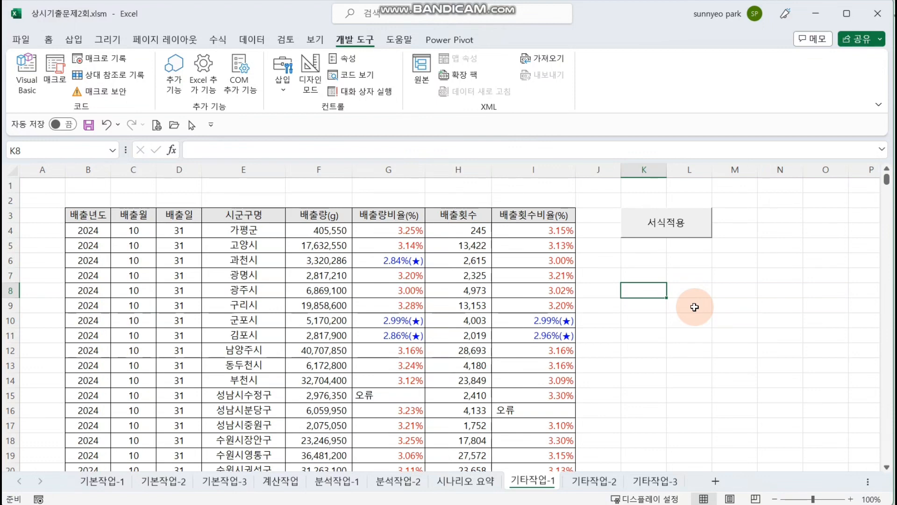
left_click(734, 321)
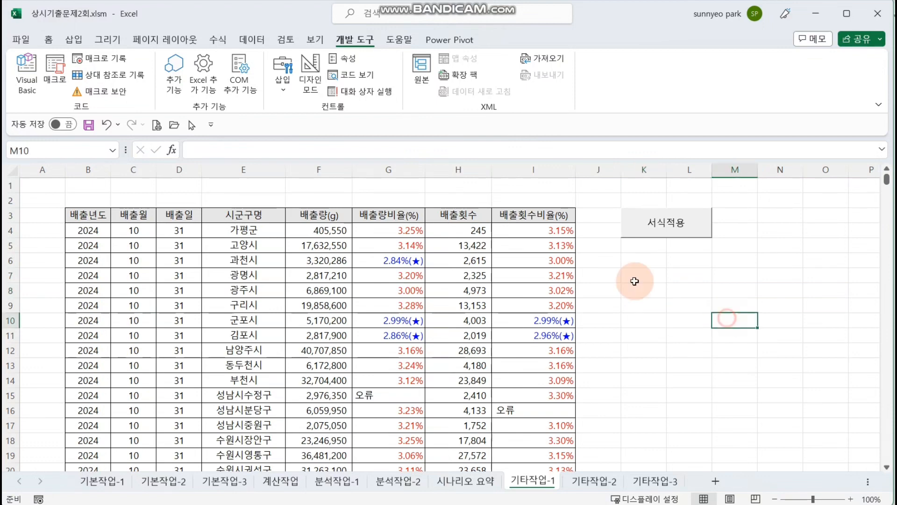
Step: Start recording a new macro named 서식해제, stored in the current workbook (현재 통합 문서)
left_click(119, 61)
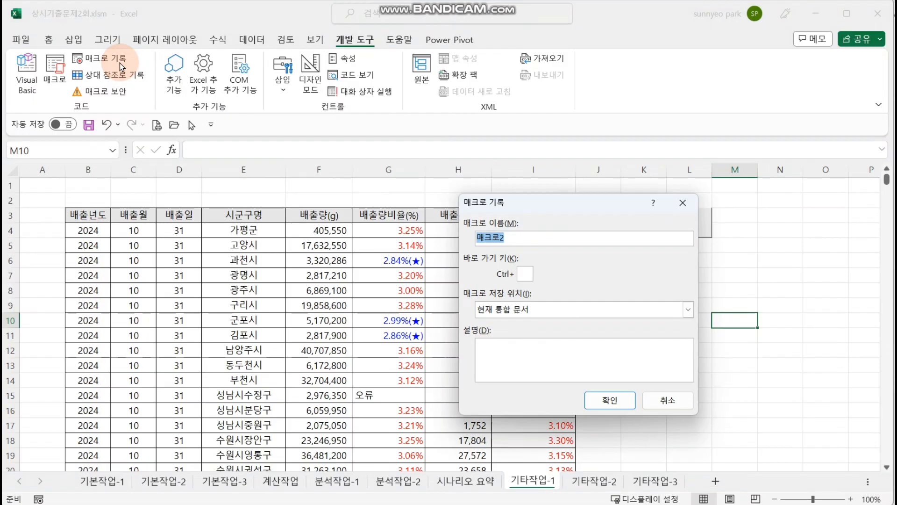
type("서식해제")
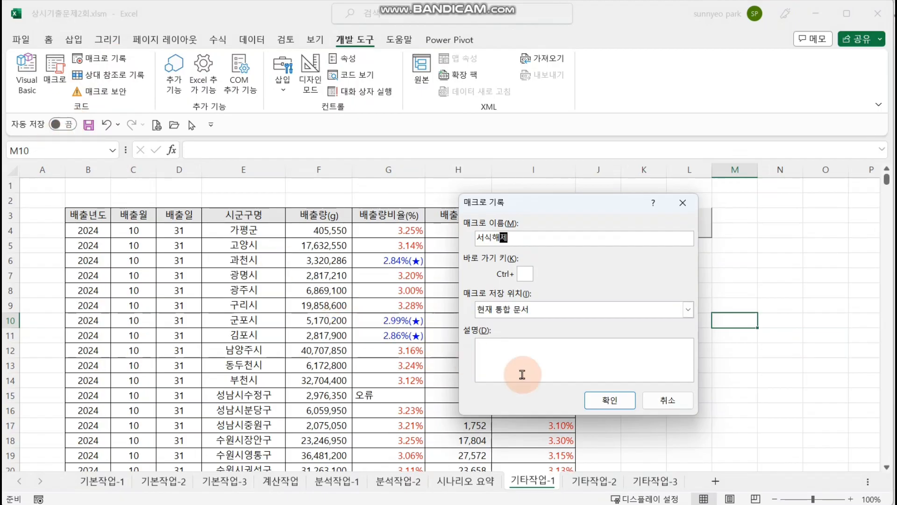
left_click(619, 402)
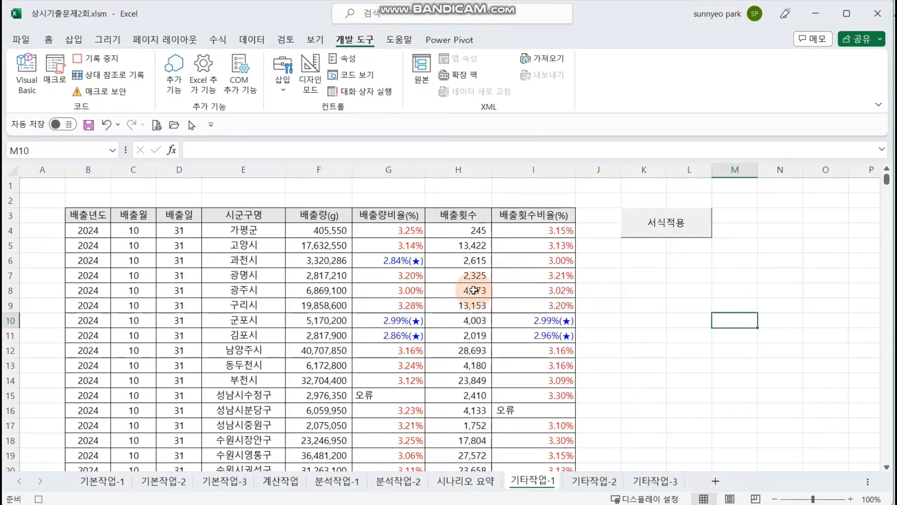
Step: Set the number format of the 배출량비율(%) values in G4:G38 to 일반
left_click(407, 232)
key("ctrl+shift+Down")
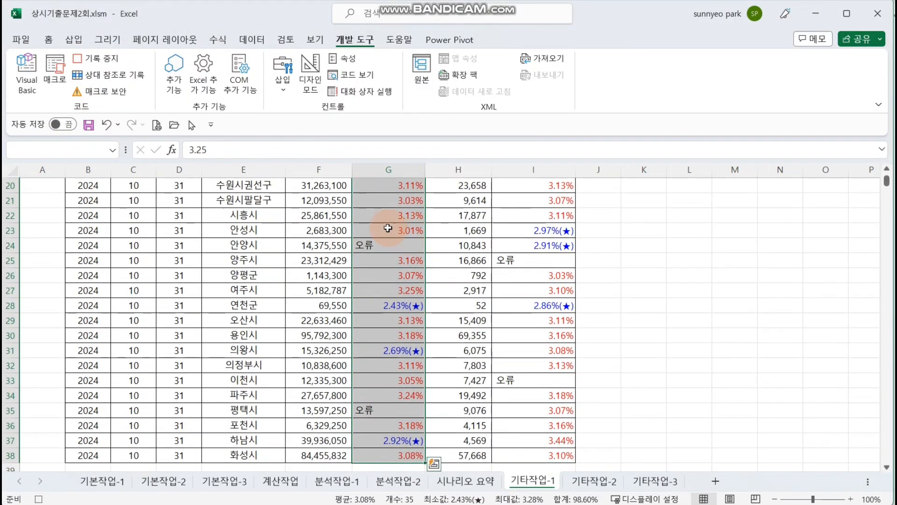
left_click(48, 40)
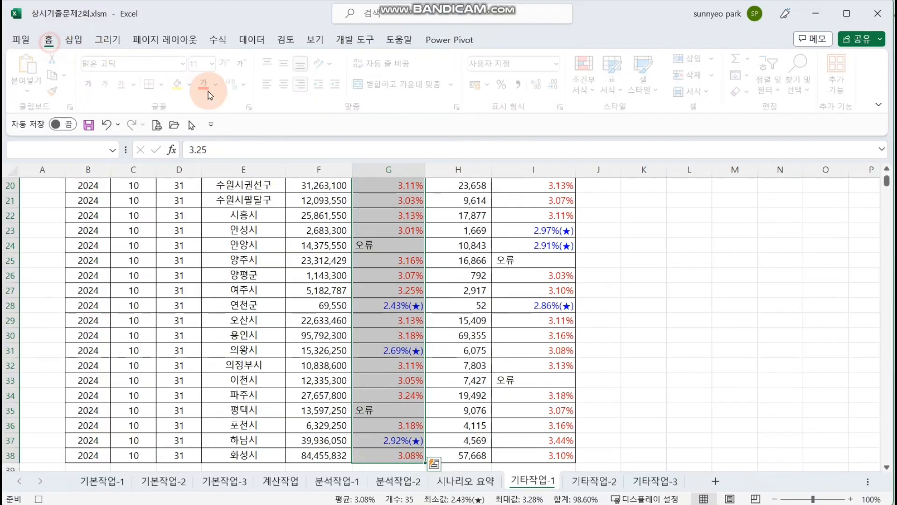
left_click(559, 64)
left_click(559, 84)
Step: Set the number format of the 배출횟수비율(%) values in I4:I38 to 일반
left_click(561, 233)
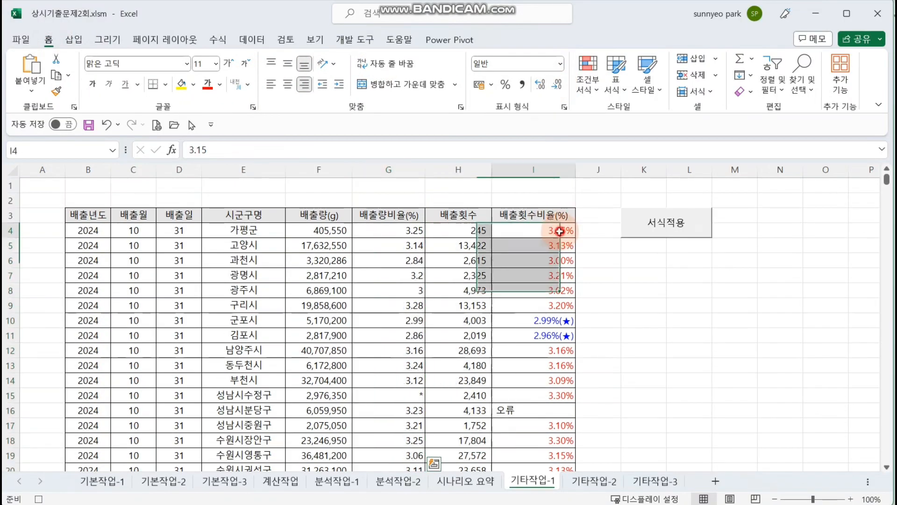
key("ctrl+shift+Down")
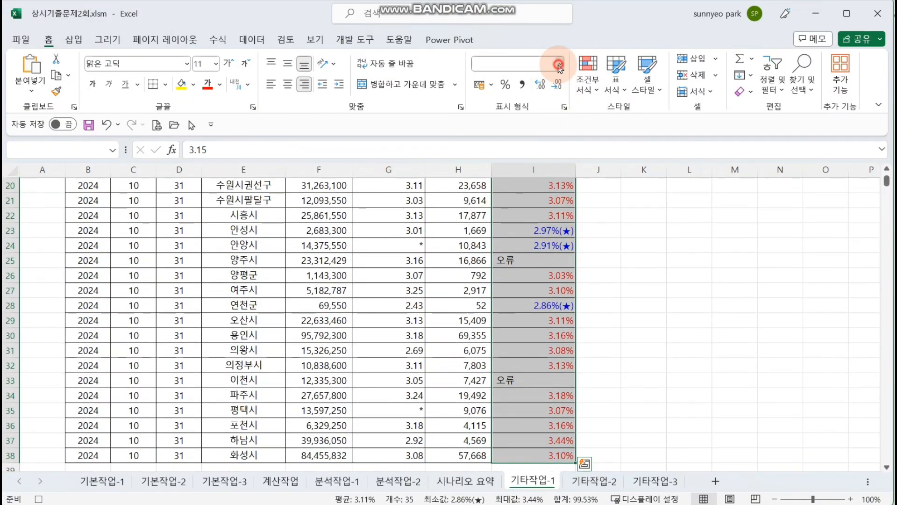
left_click(560, 63)
left_click(555, 73)
Step: Select an empty cell outside the table and stop recording the 서식해제 macro
left_click(657, 344)
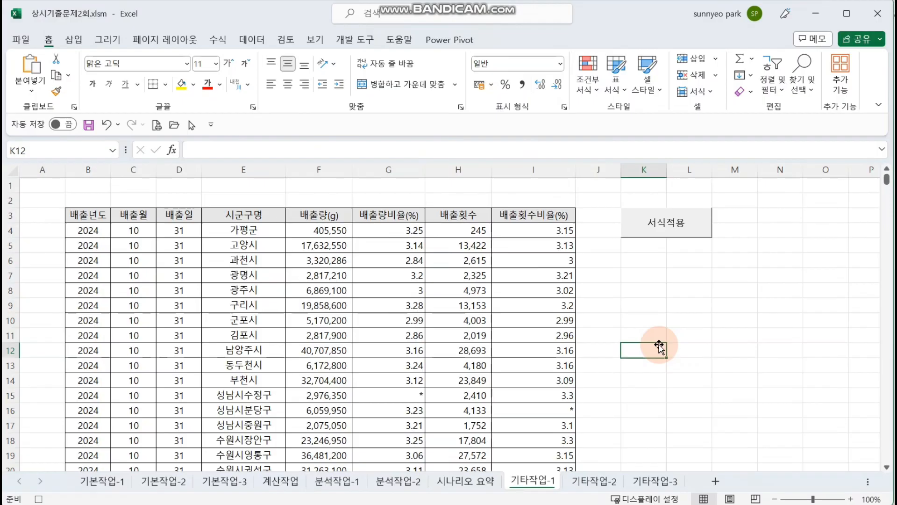
left_click(687, 335)
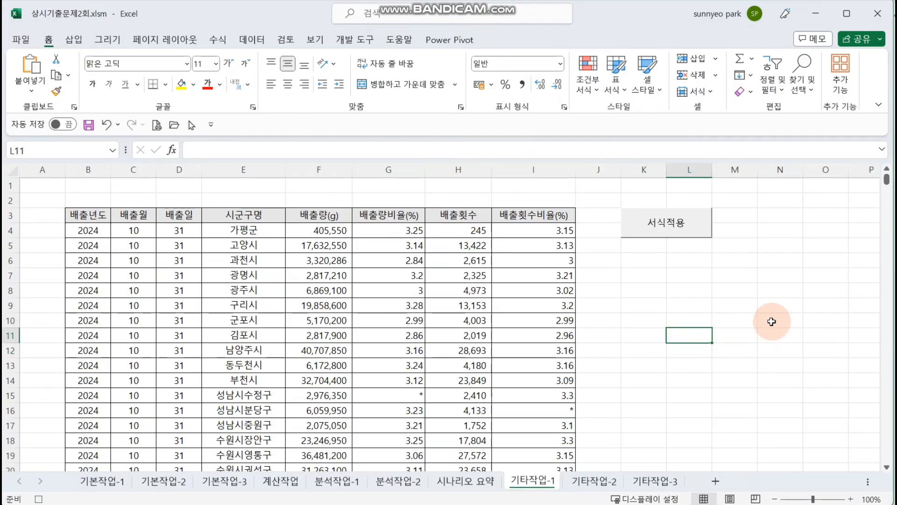
left_click(360, 42)
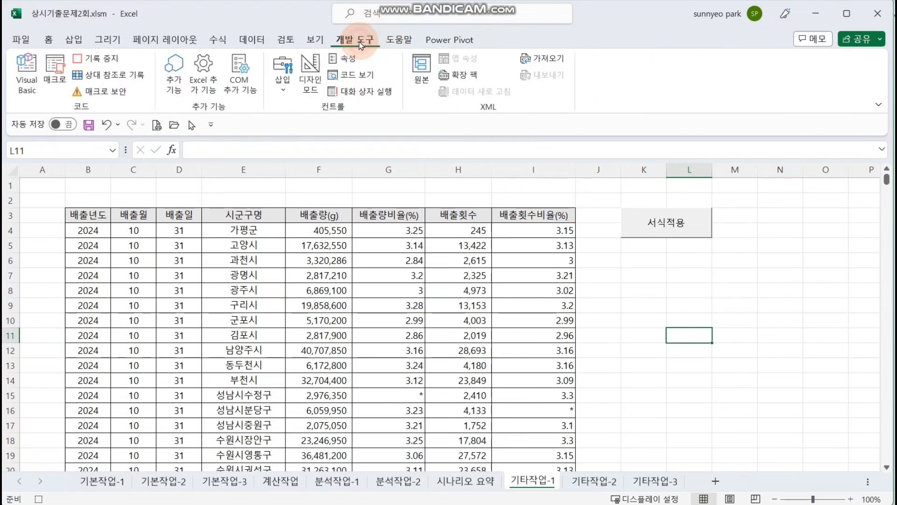
left_click(101, 66)
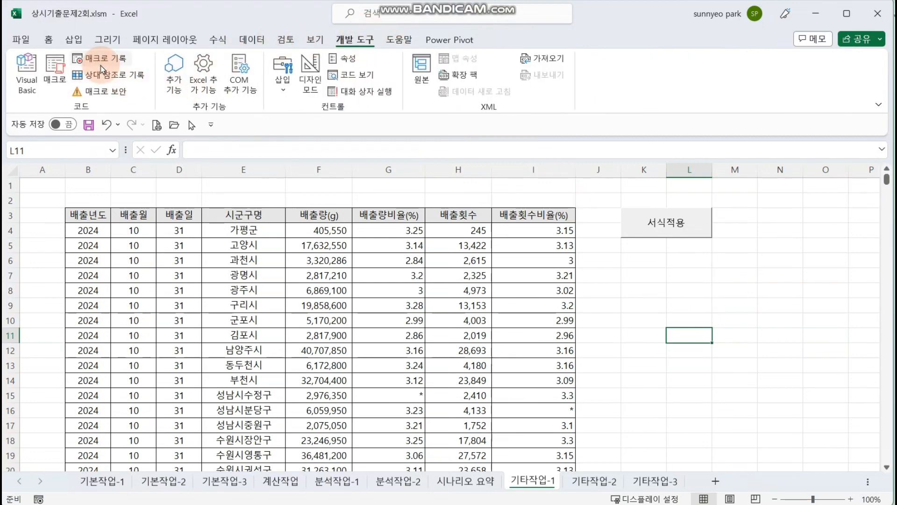
Step: Draw a second form-control button exactly over cells K6:L7 and assign the 서식해제 macro to it
left_click(631, 272)
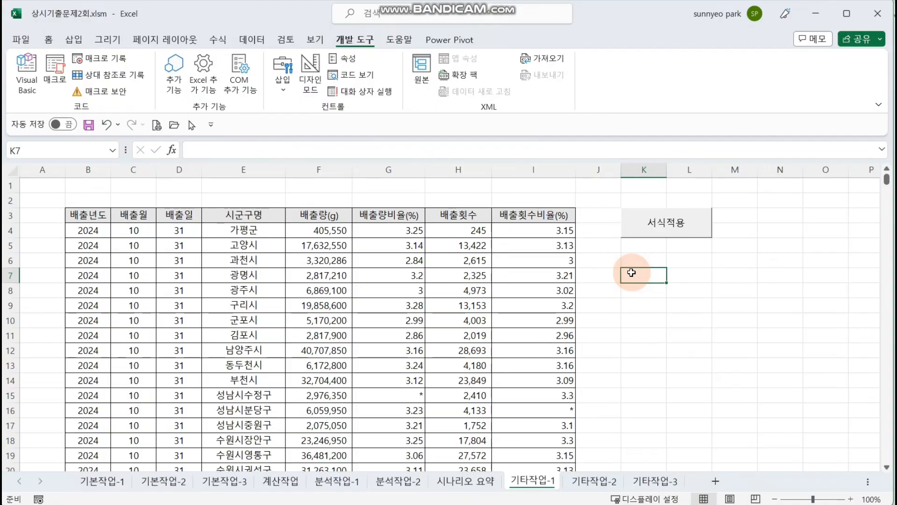
left_click(649, 258)
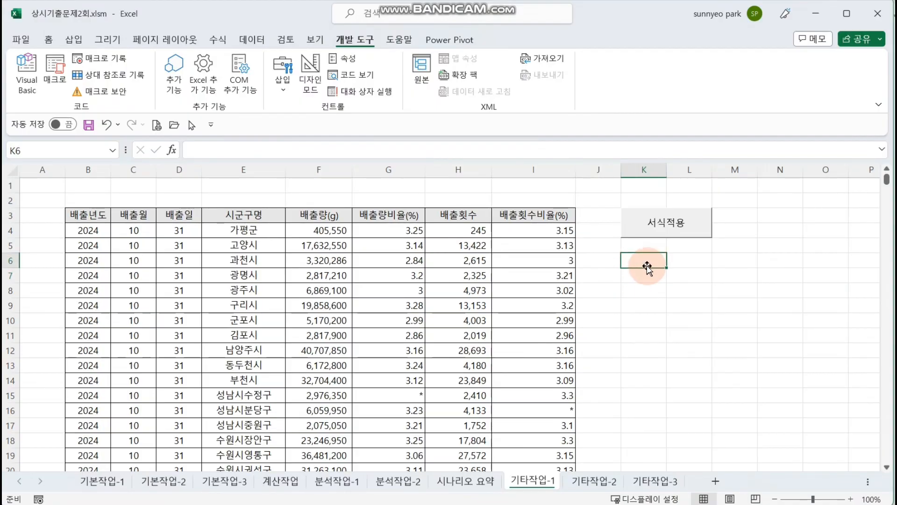
left_click_drag(652, 257, 694, 275)
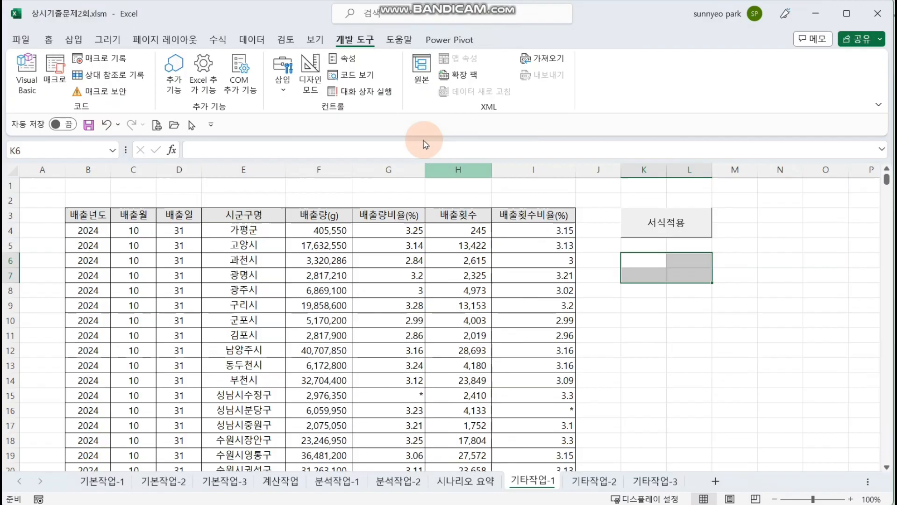
left_click(284, 77)
left_click(279, 126)
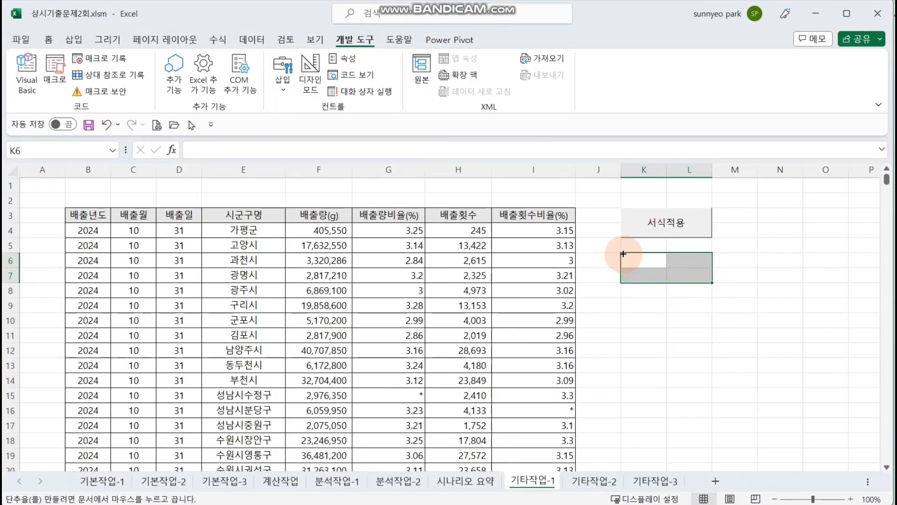
left_click_drag(623, 254, 708, 282)
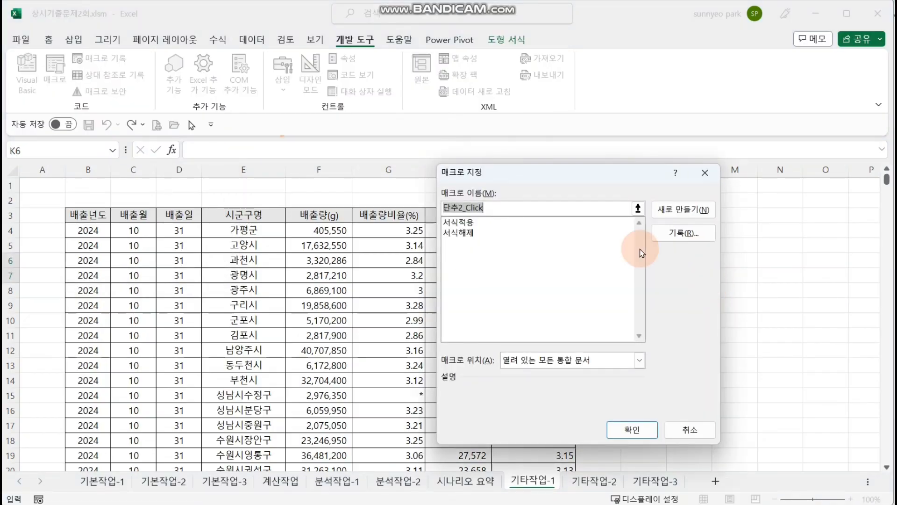
left_click(518, 235)
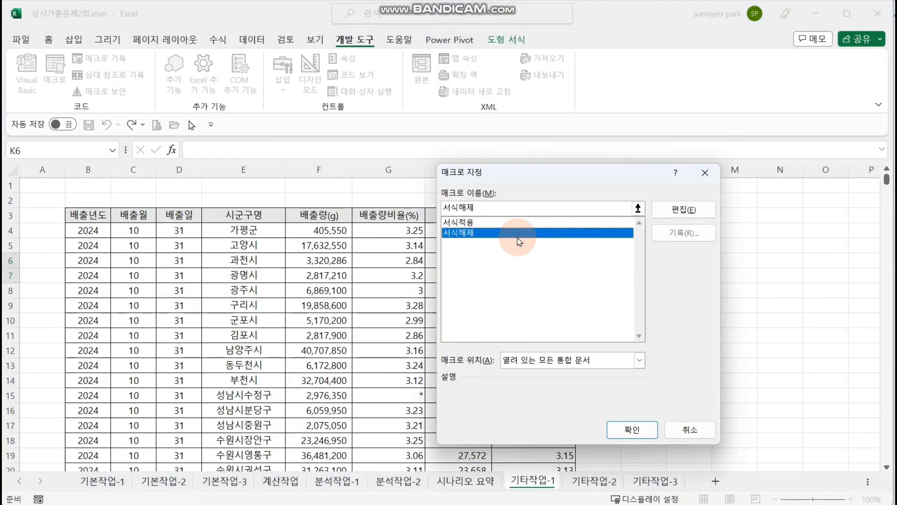
left_click(633, 429)
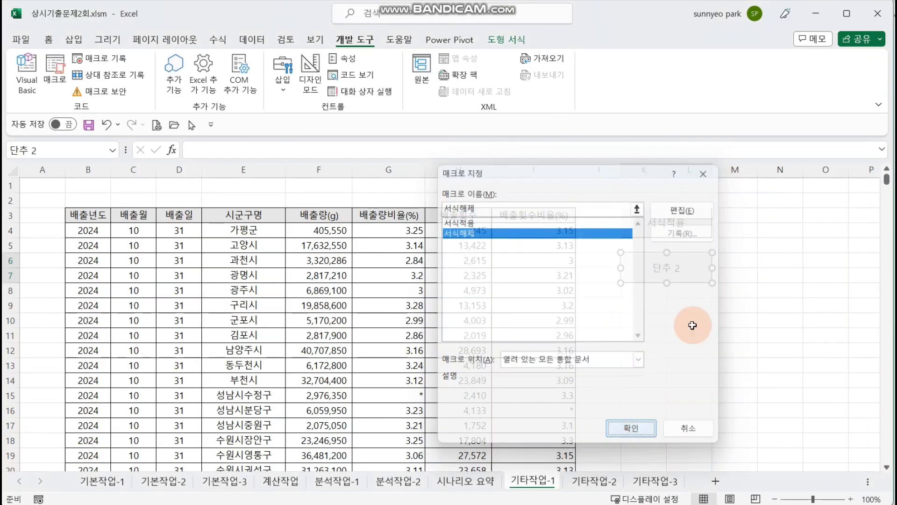
Step: Replace the caption of the button over K6:L7 with 서식해제
left_click(651, 268)
left_click(797, 290)
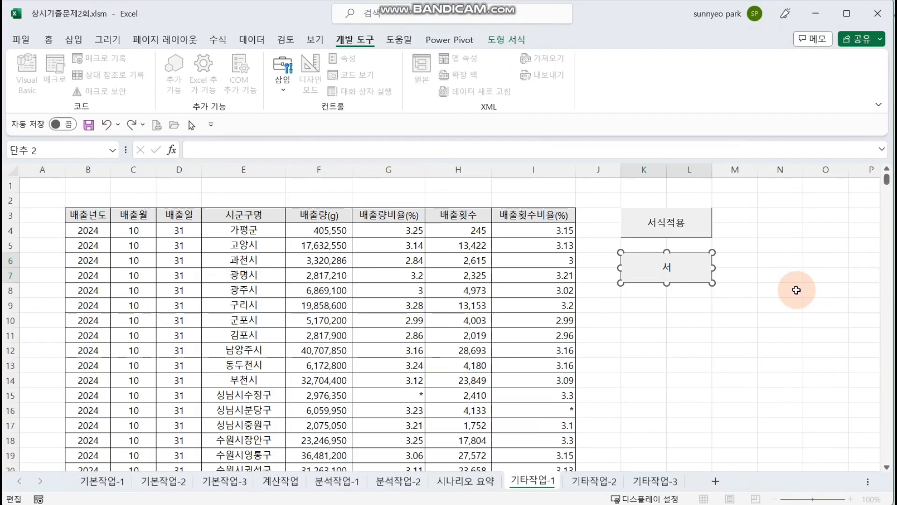
type("석=")
key("BackSpace")
key("BackSpace")
type("ㅅ")
type("식해제")
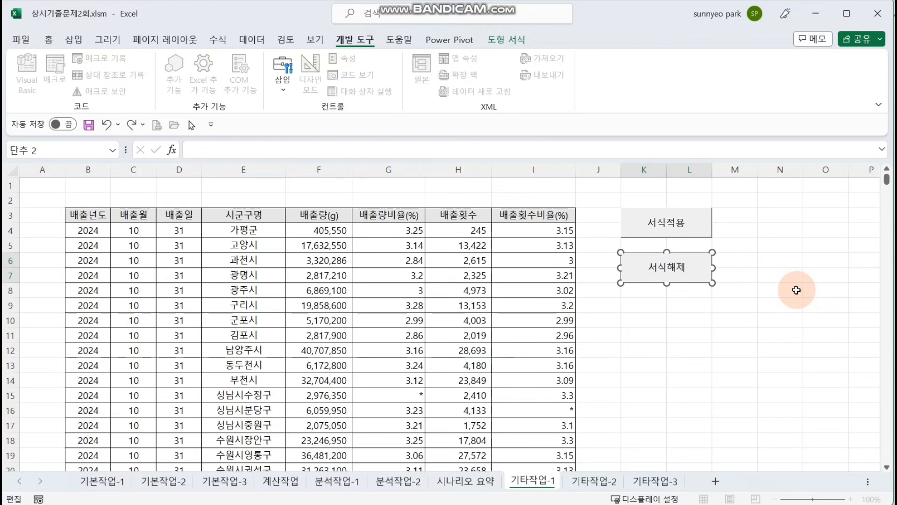
Step: Deselect the new button and test both macros by running 서식적용 and 서식해제 from their buttons twice
left_click(797, 289)
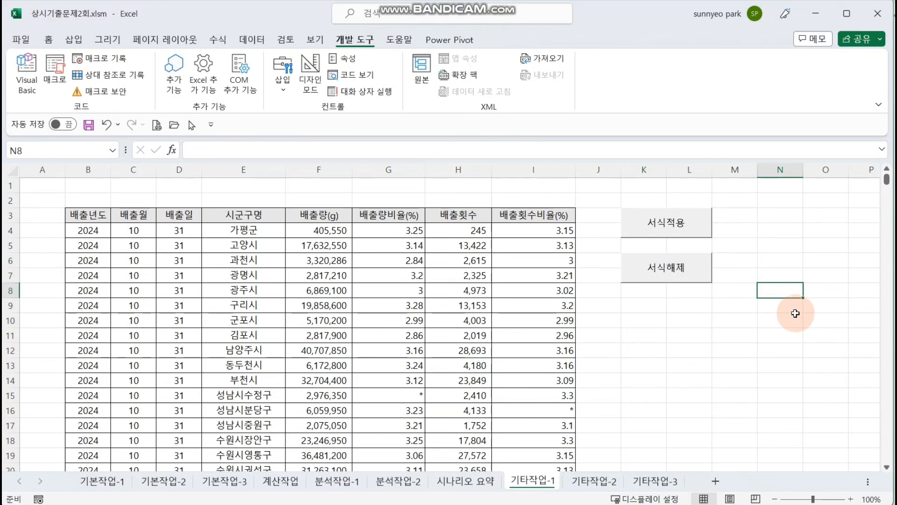
left_click(747, 351)
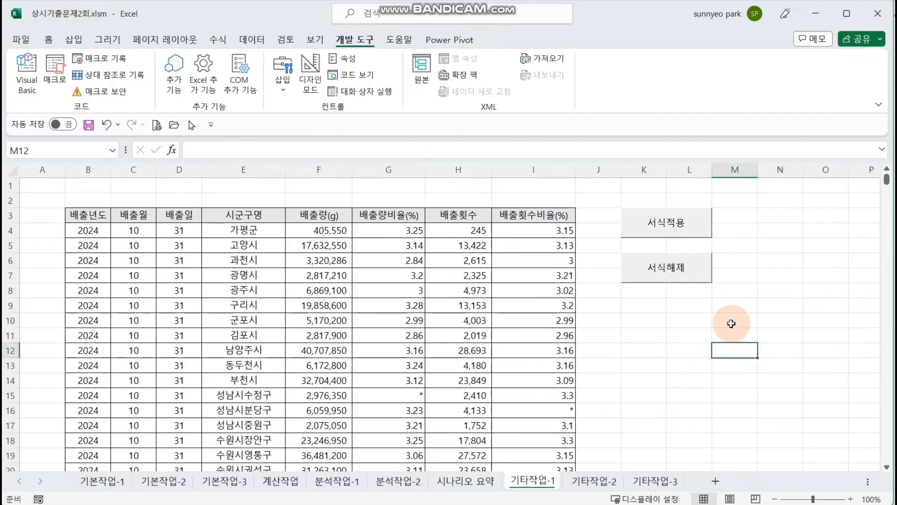
left_click(664, 219)
left_click(664, 263)
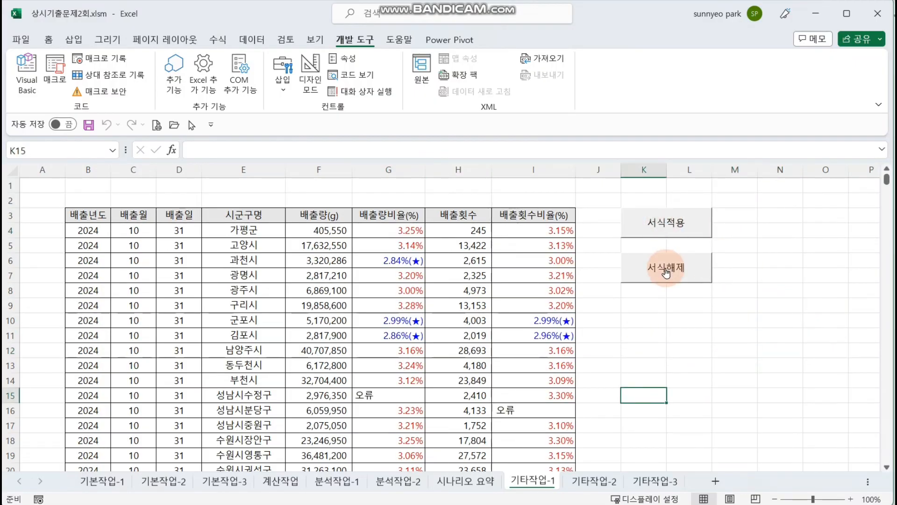
left_click(659, 223)
left_click(668, 266)
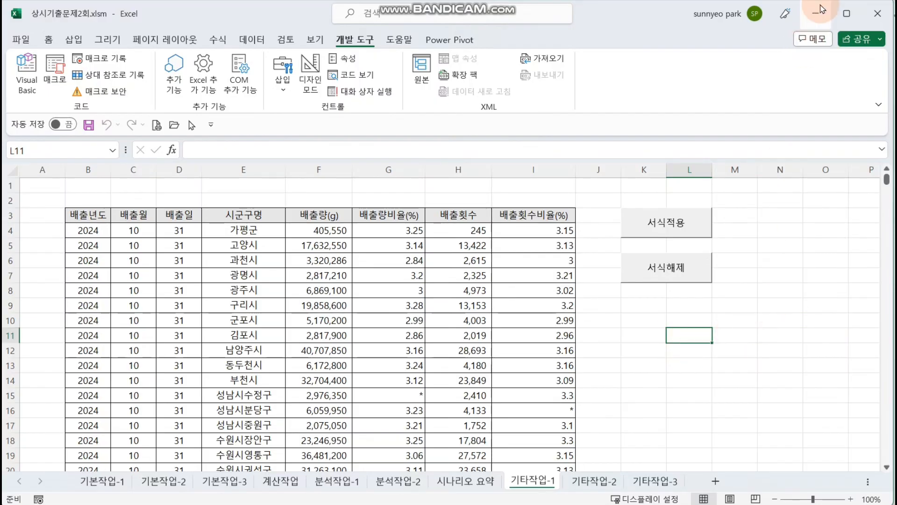
Step: Switch to the 기타작업-2 sheet, select the column chart and examine it against its source table
key("ctrl+Page_Down")
left_click(594, 316)
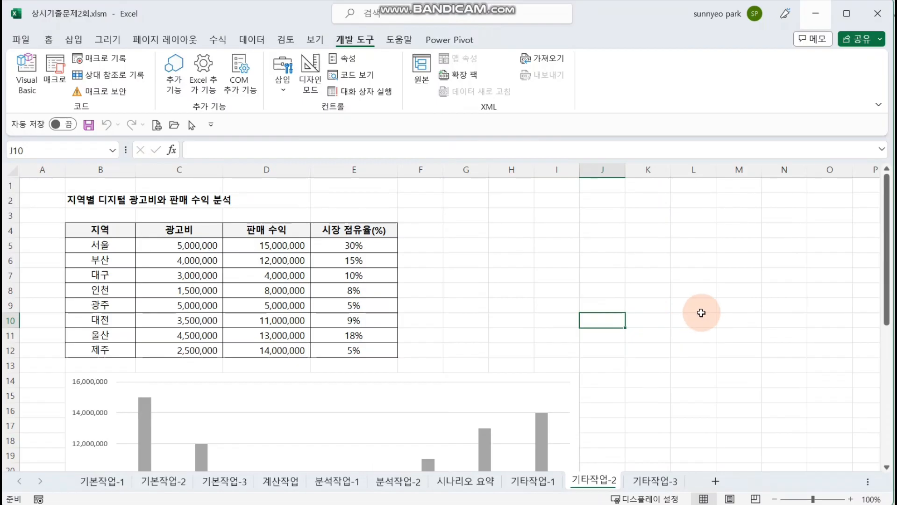
scroll(701, 312, "down", 3)
left_click(701, 313)
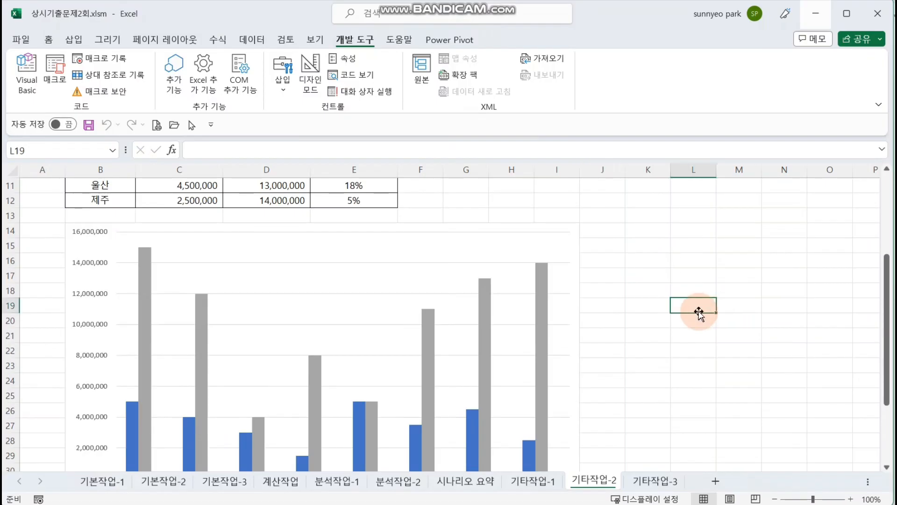
left_click(575, 256)
scroll(567, 275, "up", 3)
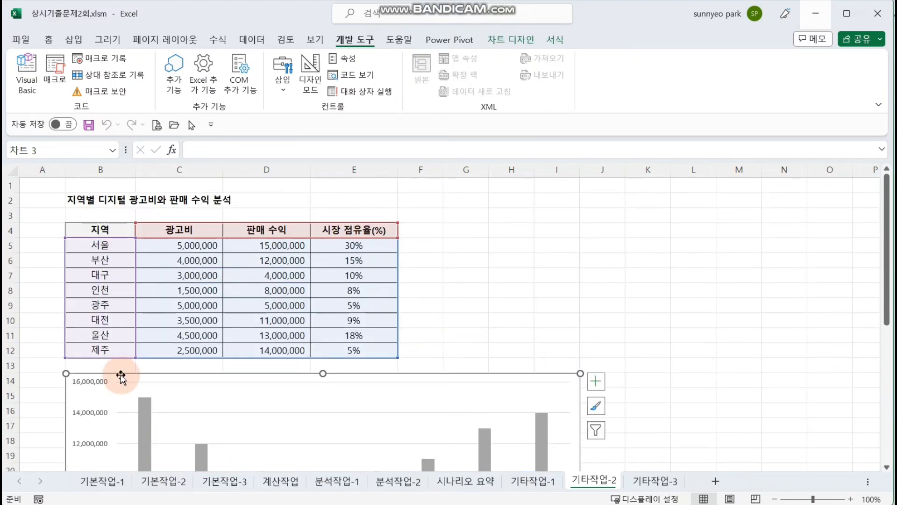
scroll(690, 313, "down", 4)
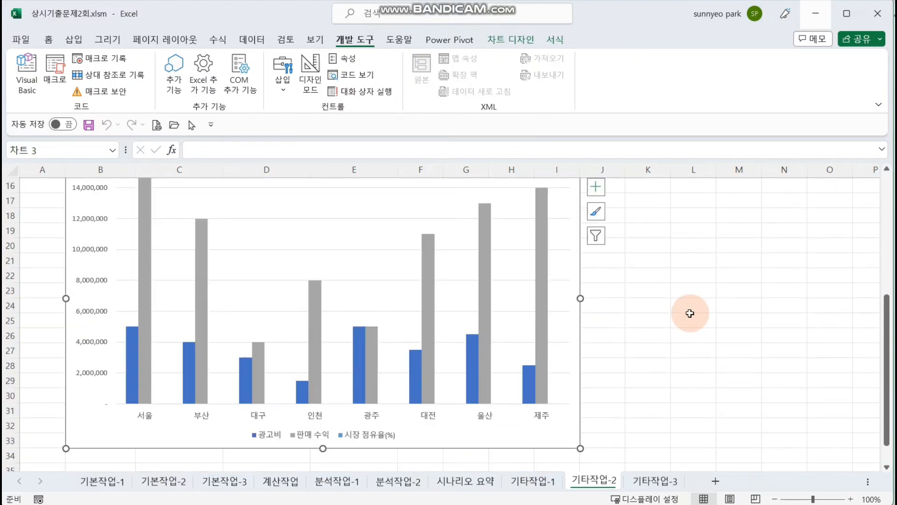
scroll(690, 313, "up", 1)
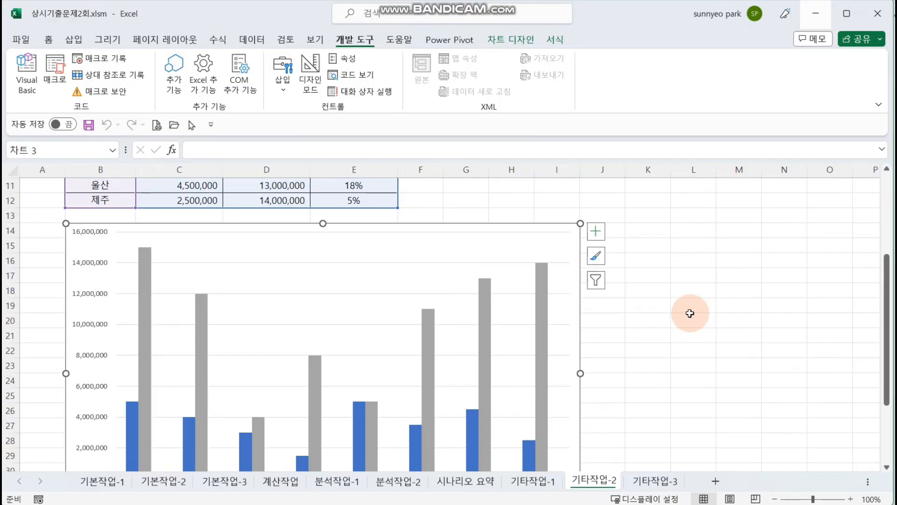
Step: Change the selected chart's type to 거품형 under 분산형, using the variant with the single 판매 수익 series
left_click(518, 40)
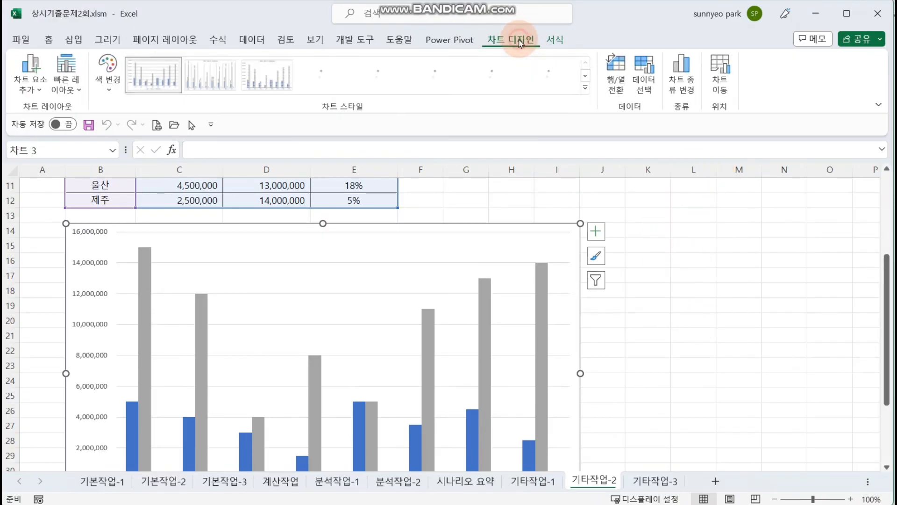
left_click(686, 93)
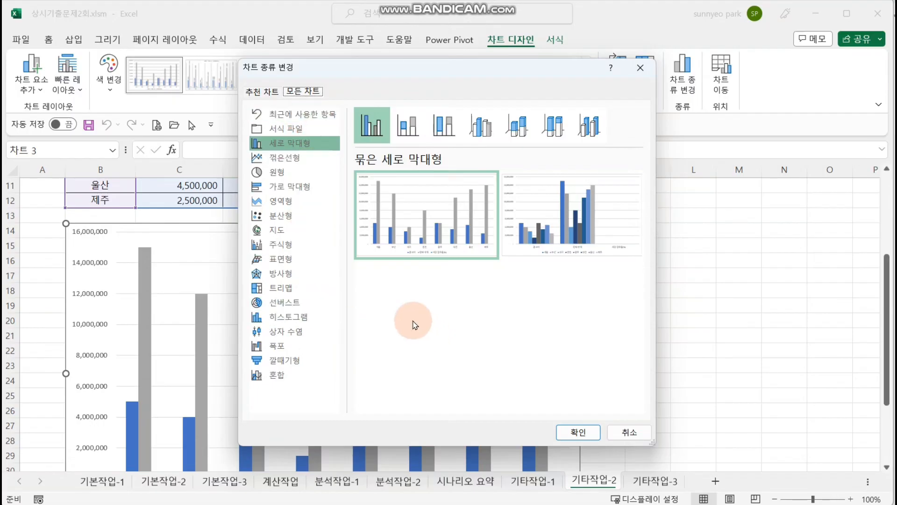
left_click(263, 216)
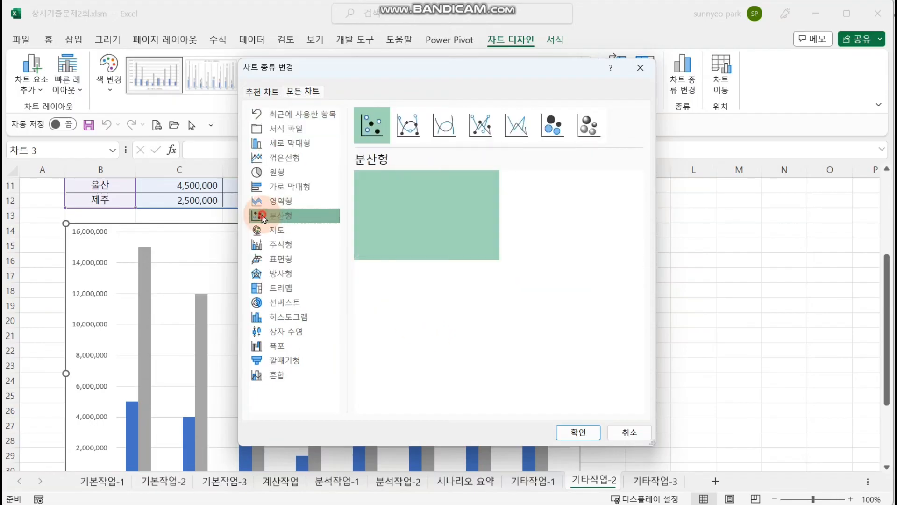
left_click(557, 128)
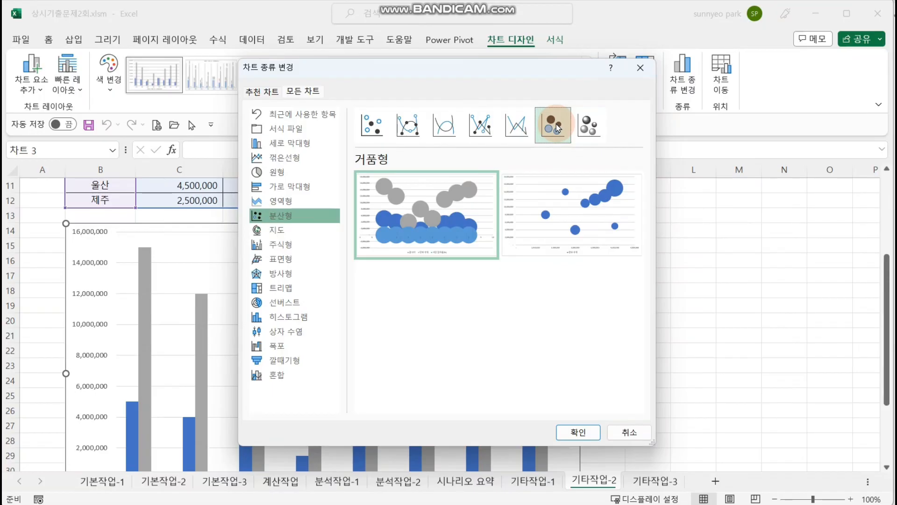
mouse_move(601, 244)
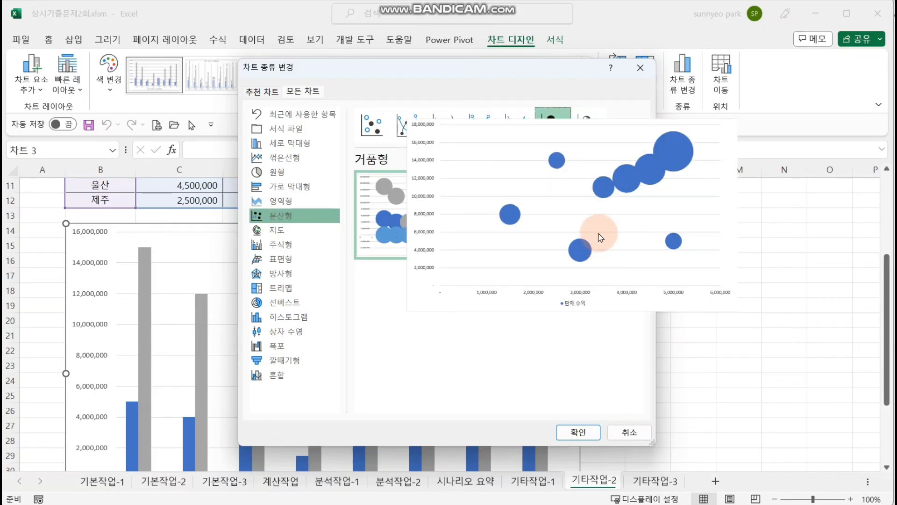
left_click(579, 430)
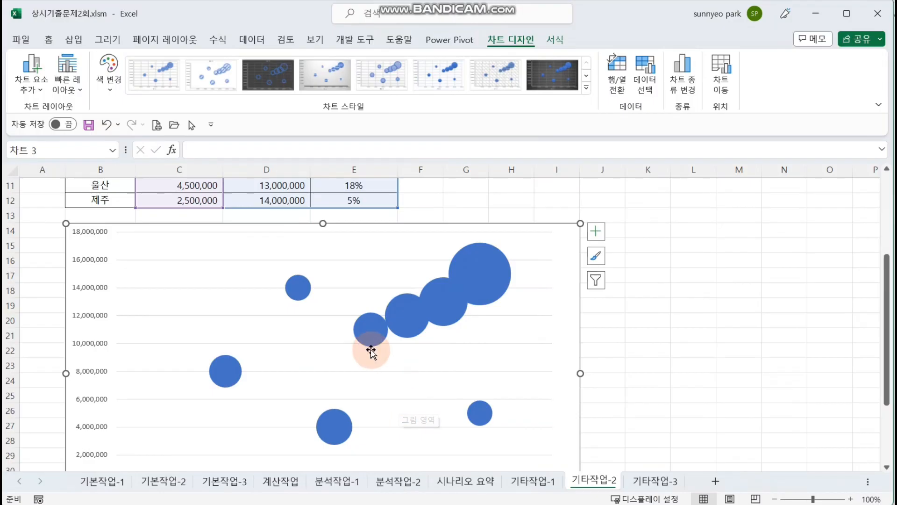
Step: Add a chart title above the bubble chart and link its text to cell B2
left_click(35, 72)
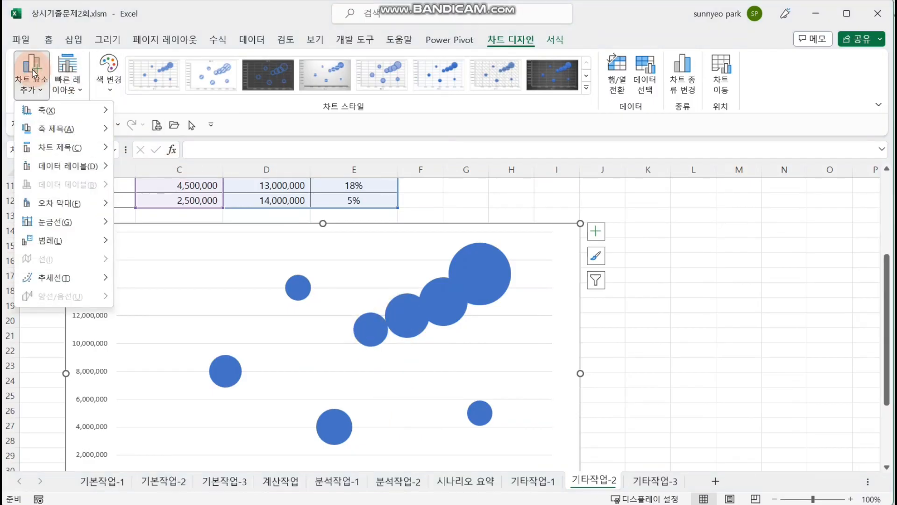
left_click(60, 147)
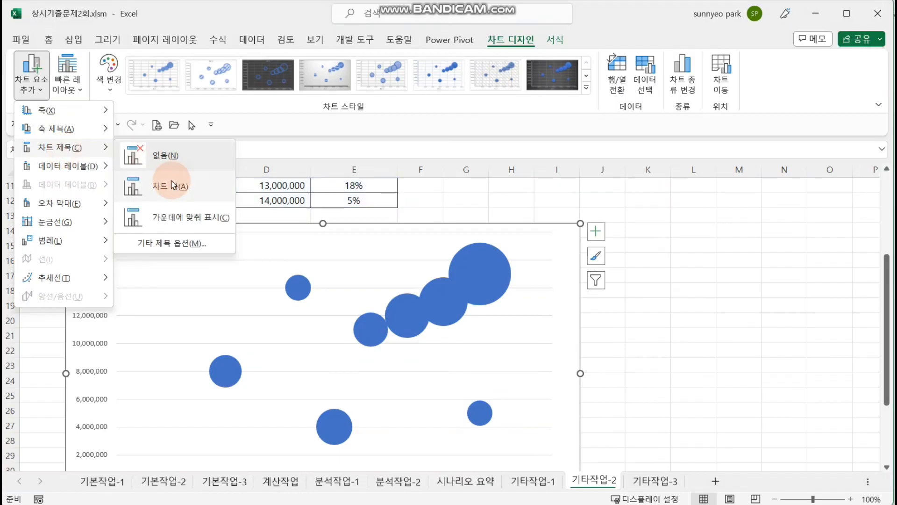
left_click(173, 186)
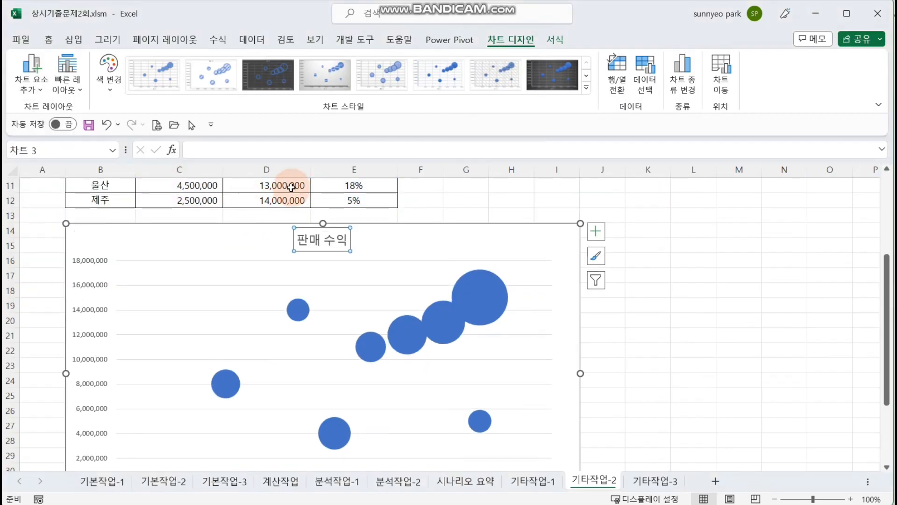
left_click(213, 150)
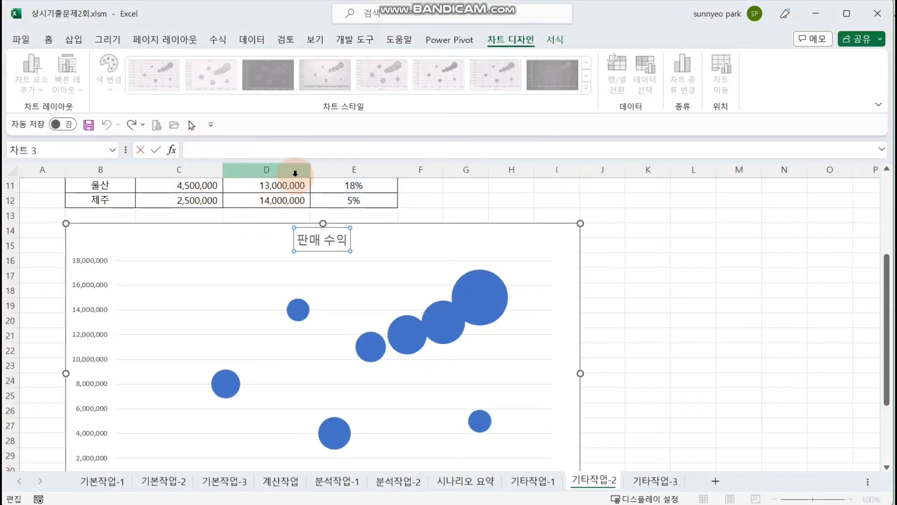
scroll(220, 220, "up", 4)
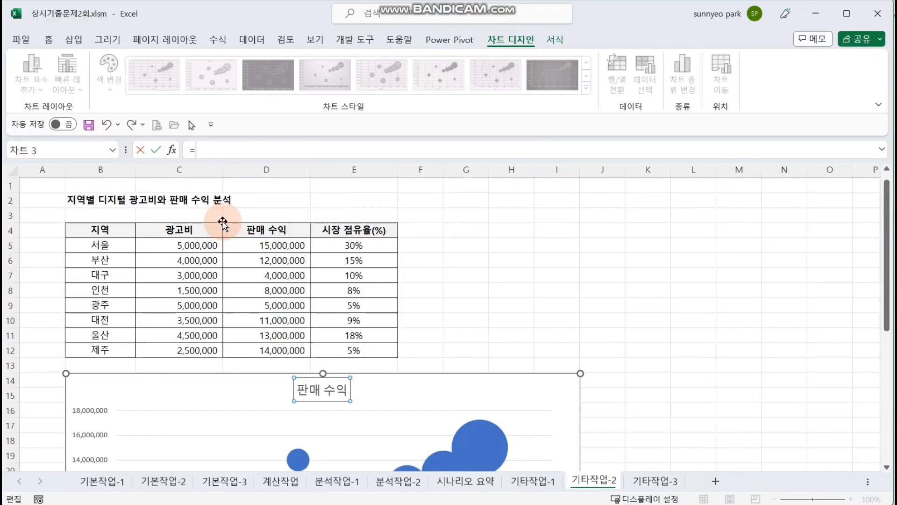
left_click(97, 201)
key("Return")
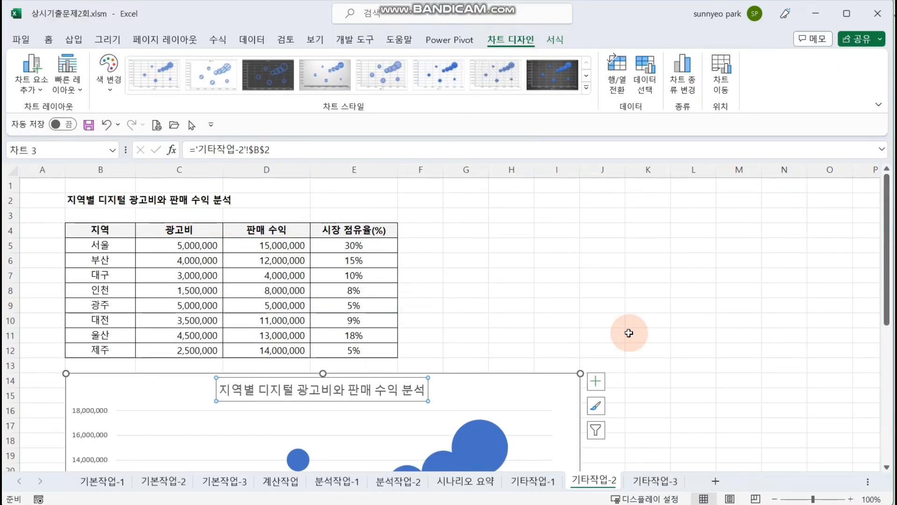
left_click(680, 333)
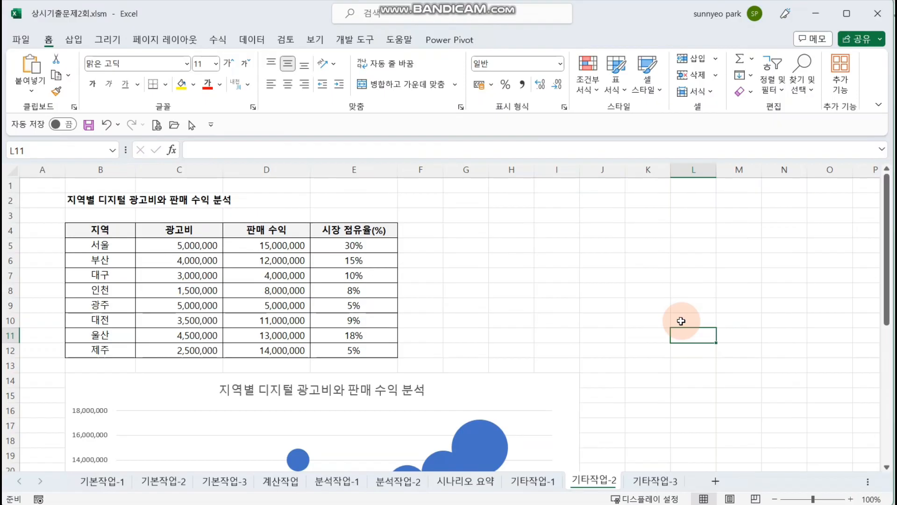
Step: Clear the bubble chart's entire data range in its data source settings
left_click(550, 393)
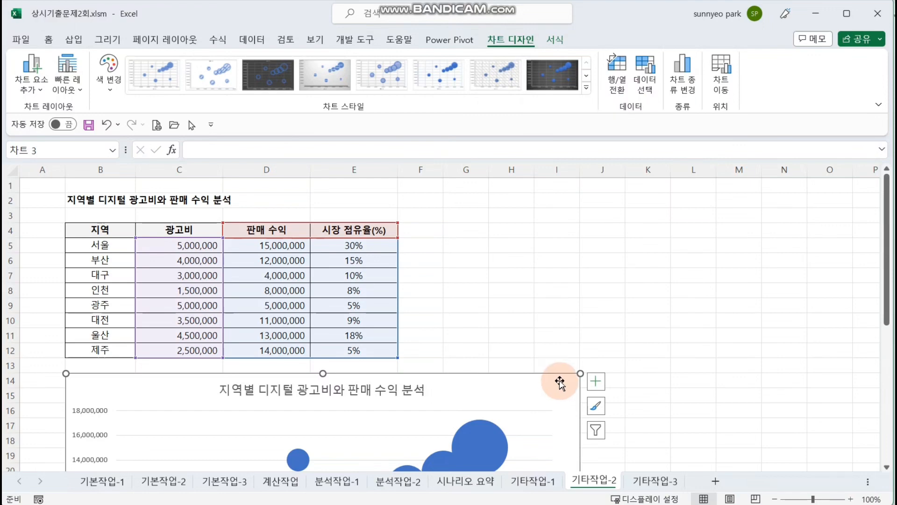
scroll(544, 392, "down", 2)
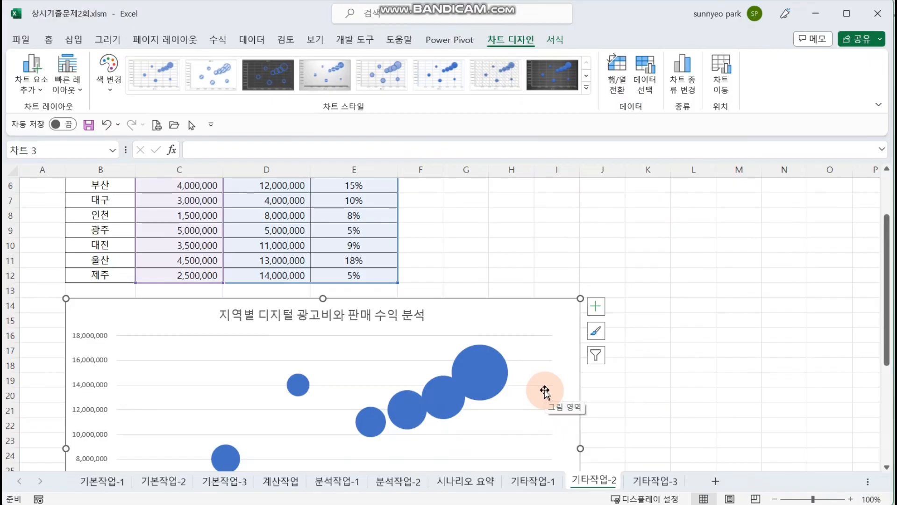
scroll(535, 367, "down", 2)
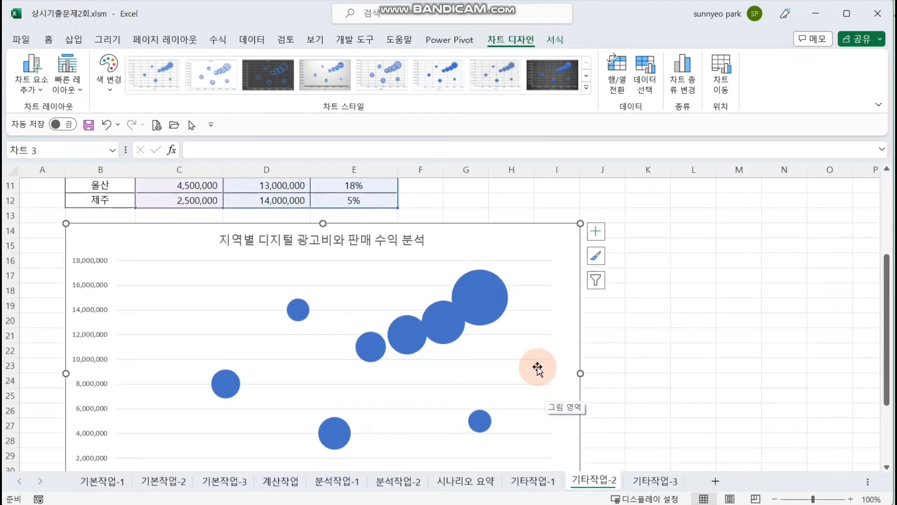
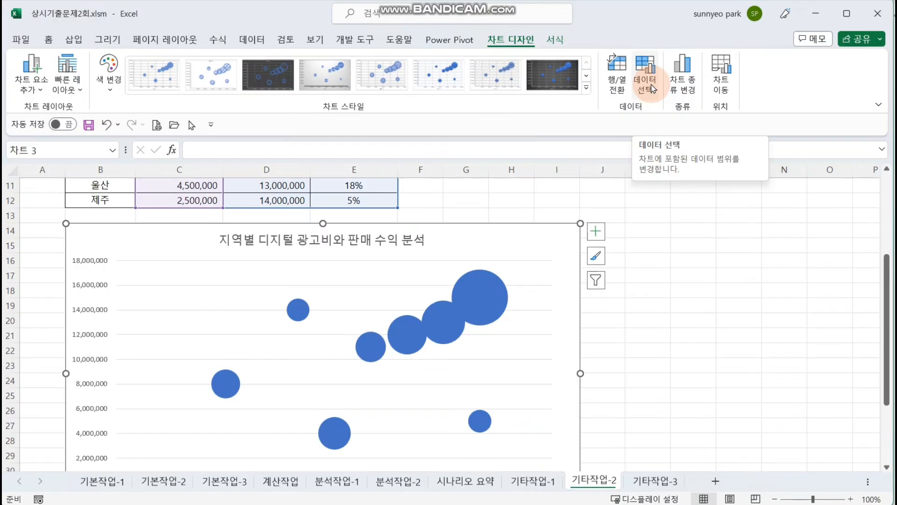
left_click(650, 85)
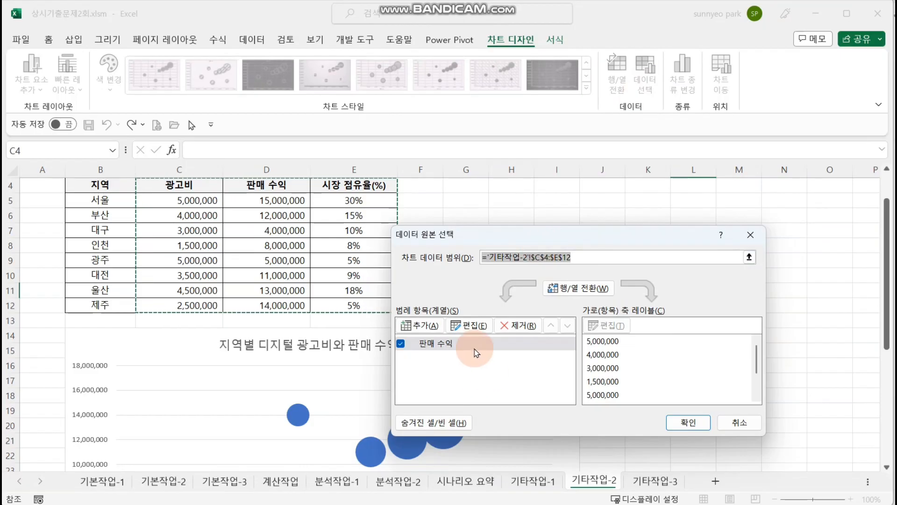
key("BackSpace")
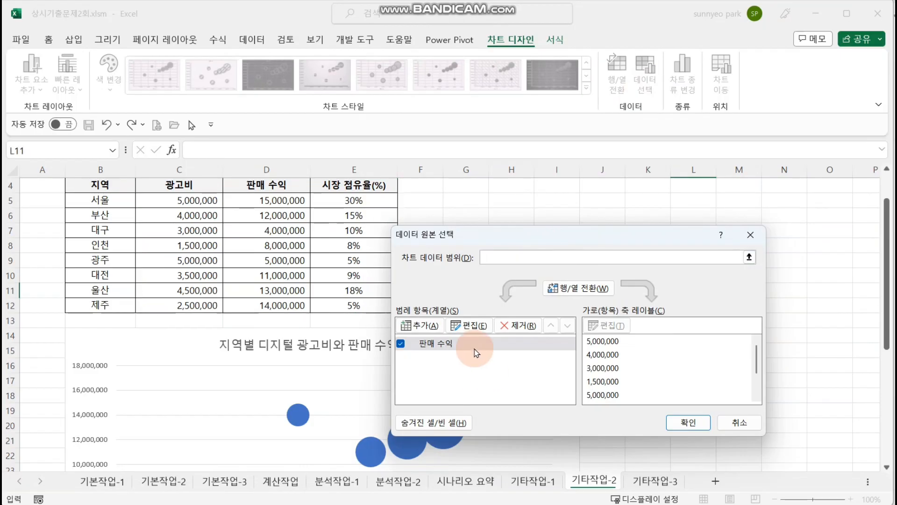
left_click(674, 375)
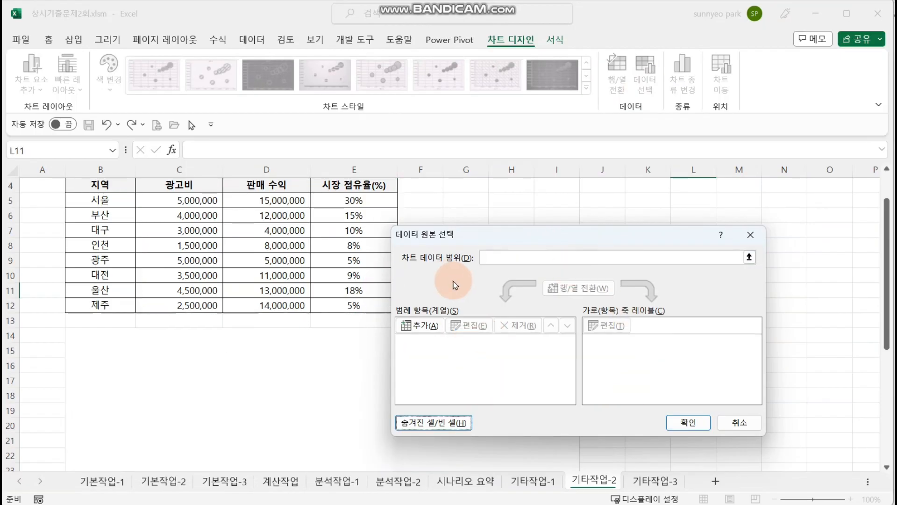
left_click(693, 379)
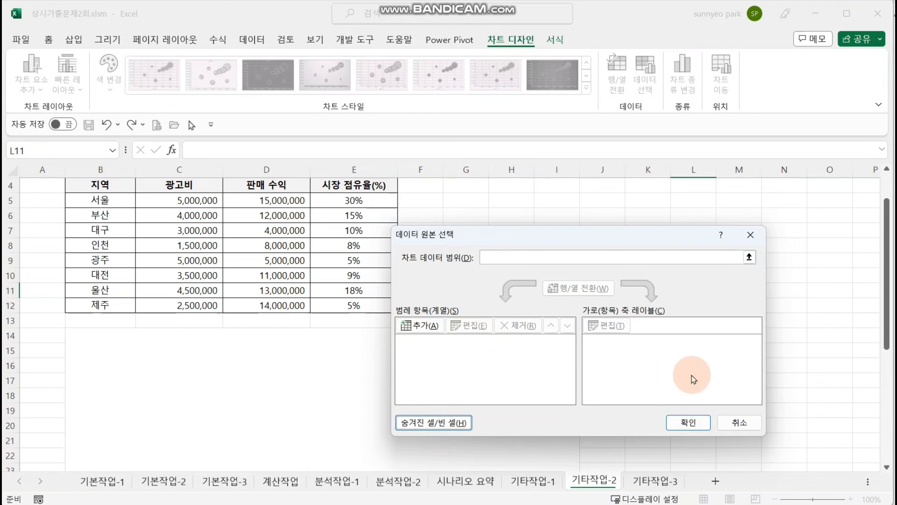
Step: Add a 서울 series to the bubble chart with name B5, X value C5, Y value D5 and bubble size E5
left_click(443, 333)
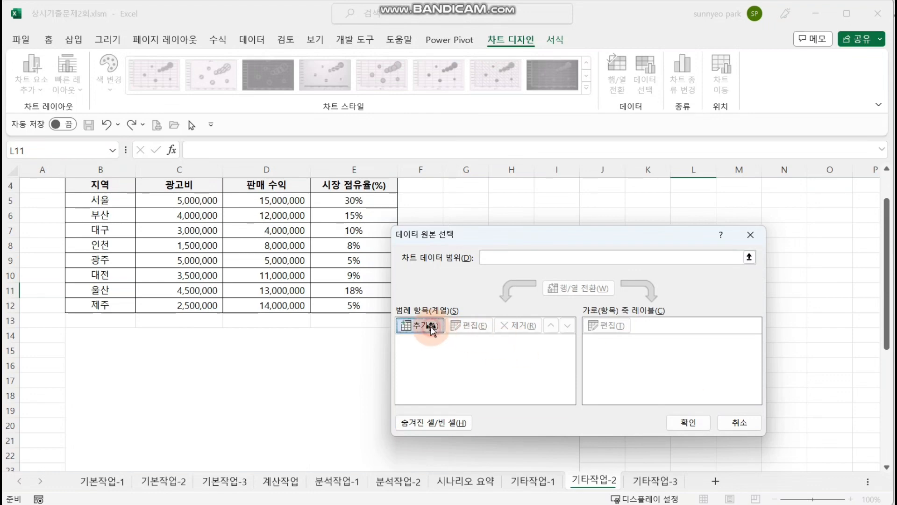
left_click_drag(521, 259, 478, 224)
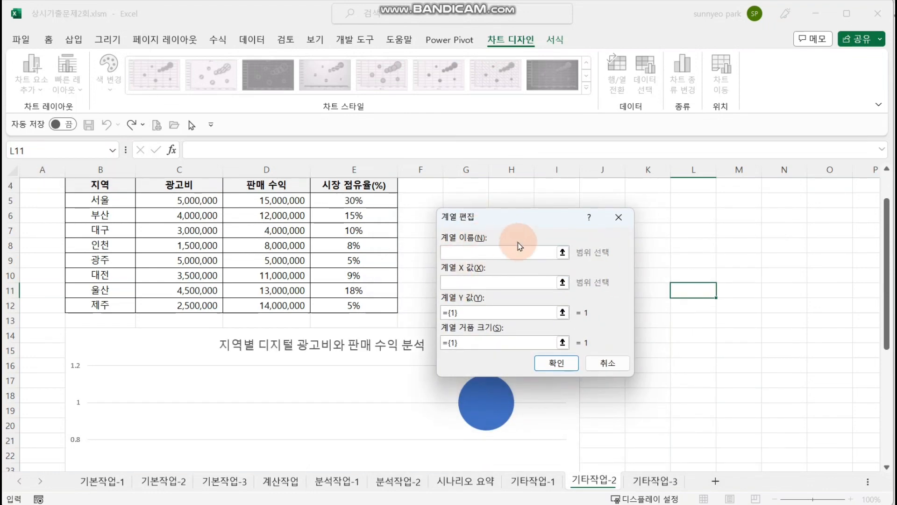
left_click(112, 203)
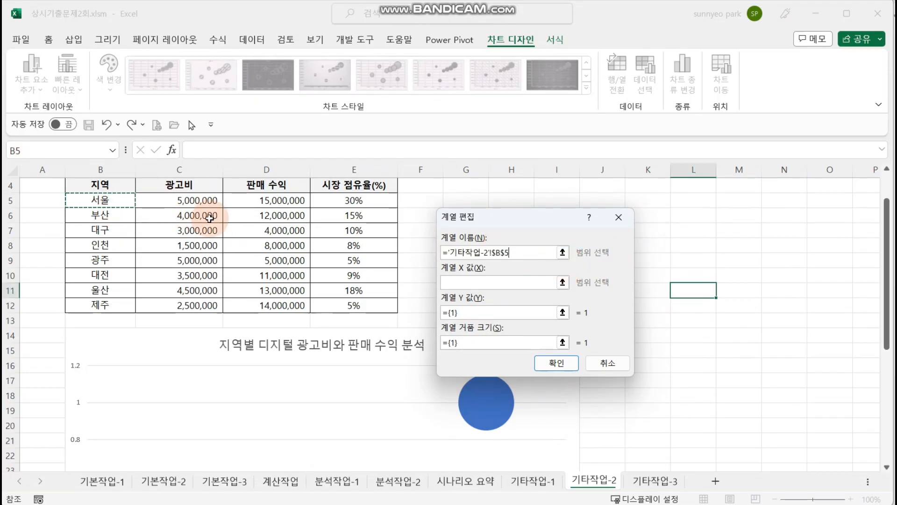
left_click(451, 283)
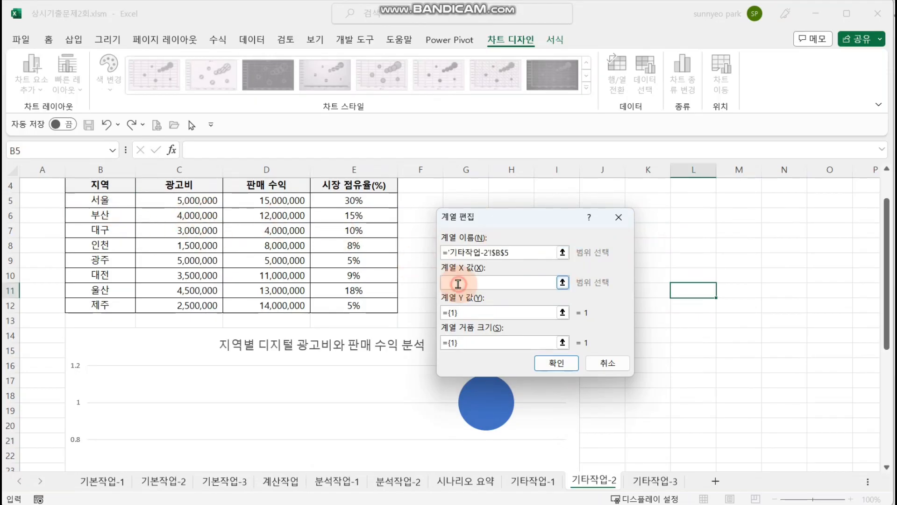
left_click(196, 206)
left_click(505, 315)
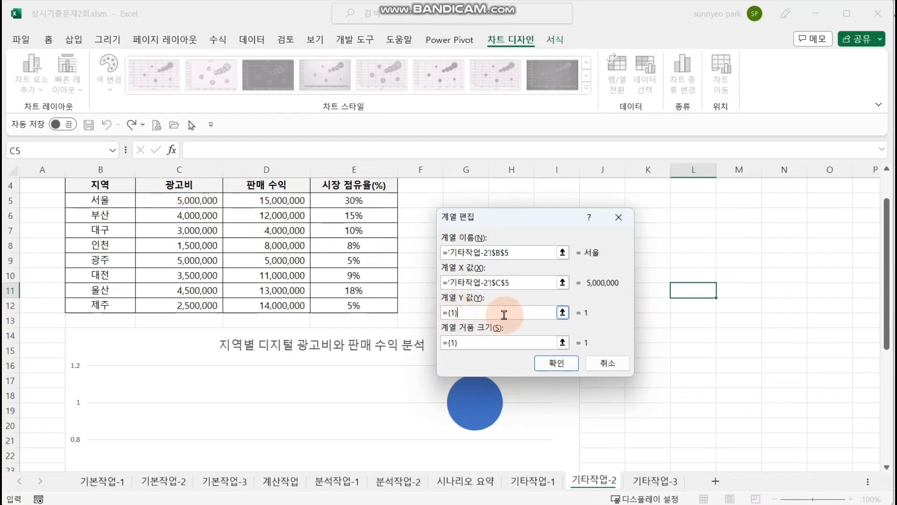
left_click(285, 201)
left_click(487, 345)
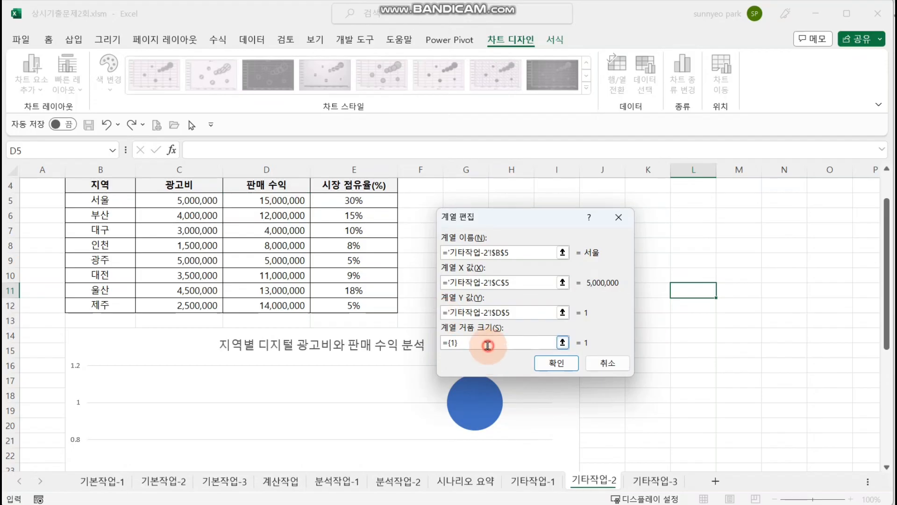
key("BackSpace")
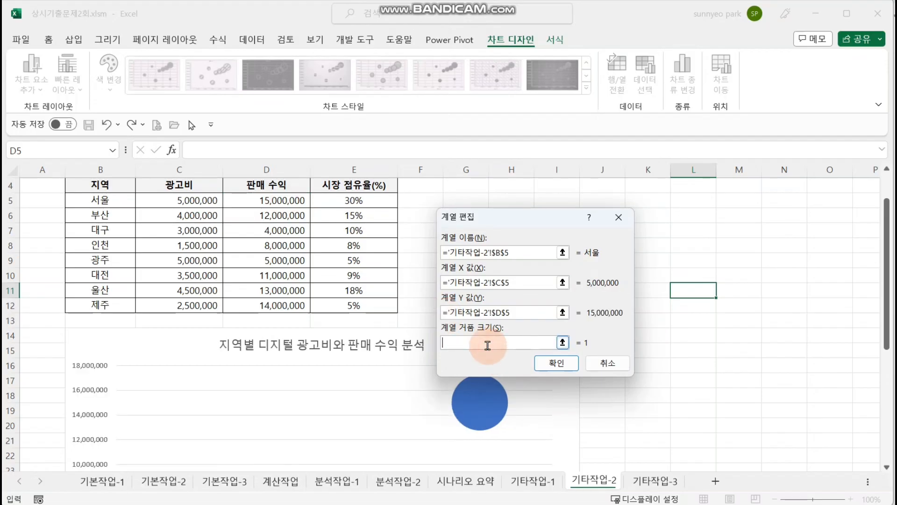
left_click(358, 200)
left_click(556, 362)
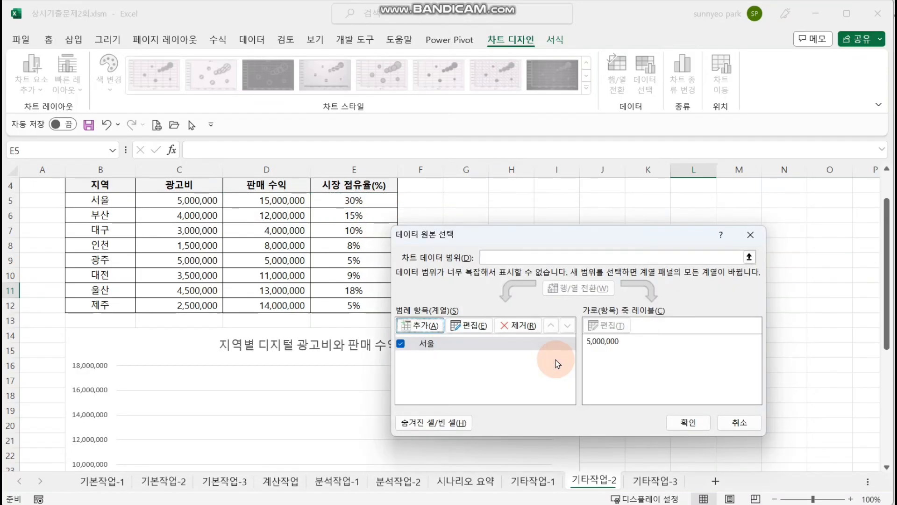
Step: Add a 부산 series with name B6, X value C6, Y value D6 and bubble size E6
left_click(427, 326)
left_click(106, 216)
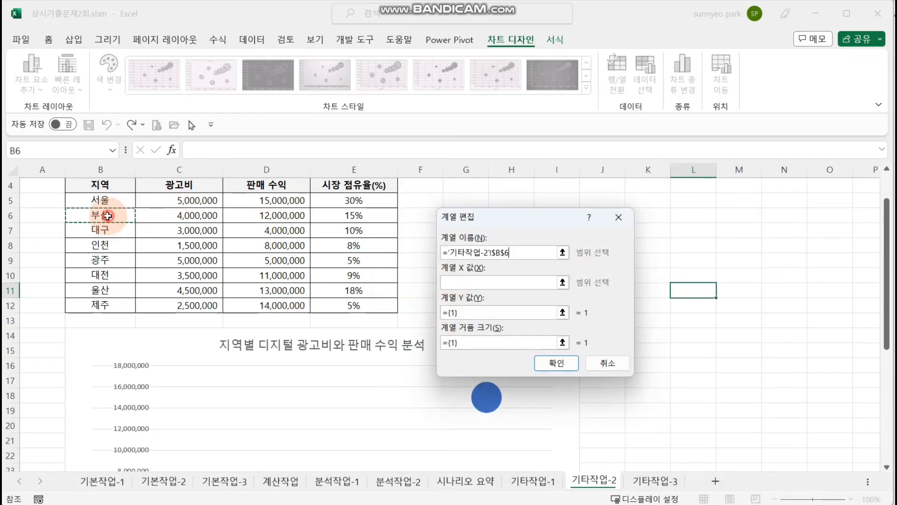
left_click(445, 281)
left_click(206, 215)
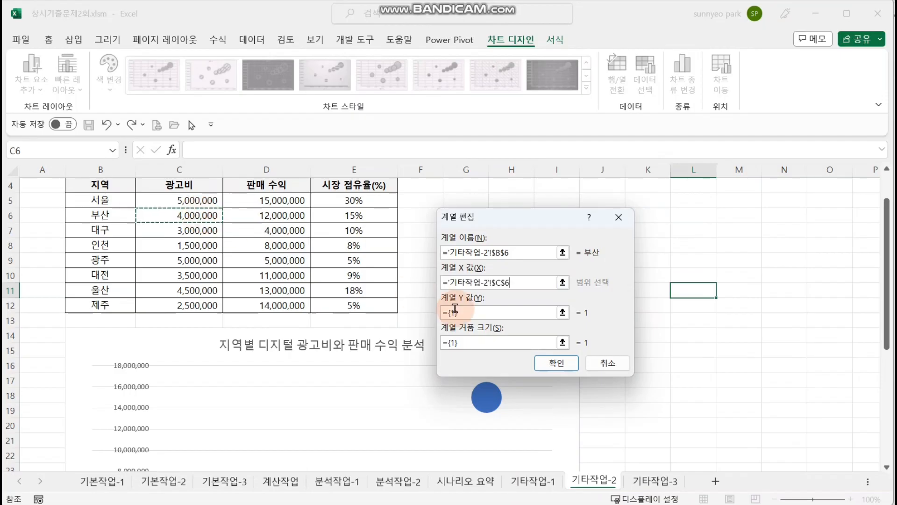
left_click(474, 312)
left_click(285, 215)
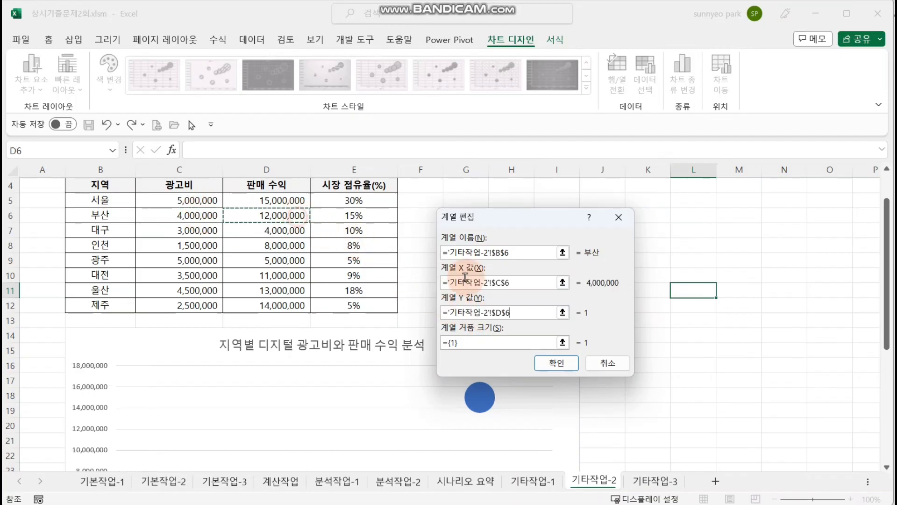
left_click(475, 341)
key("BackSpace")
key("BackSpace")
key("BackSpace")
left_click(387, 215)
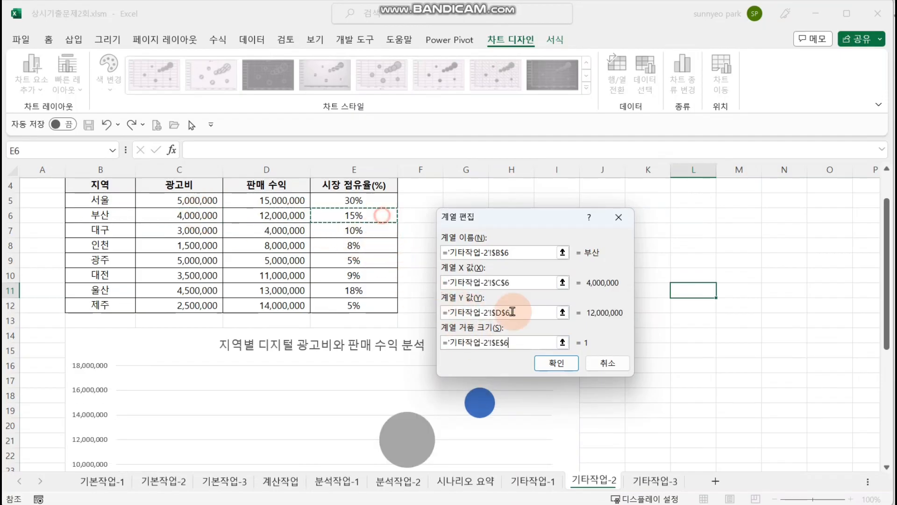
left_click(553, 364)
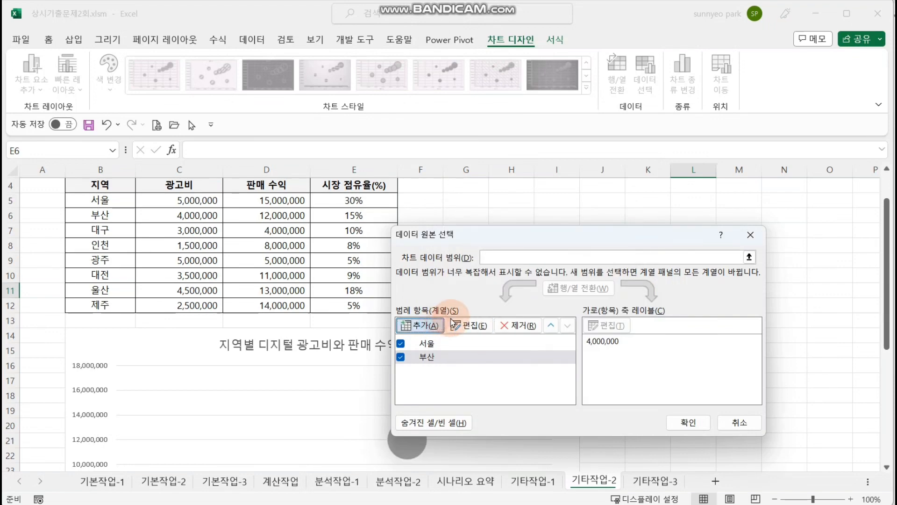
Step: Add a 대구 series with name B7, X value C7, Y value D7 and bubble size E7
left_click(448, 267)
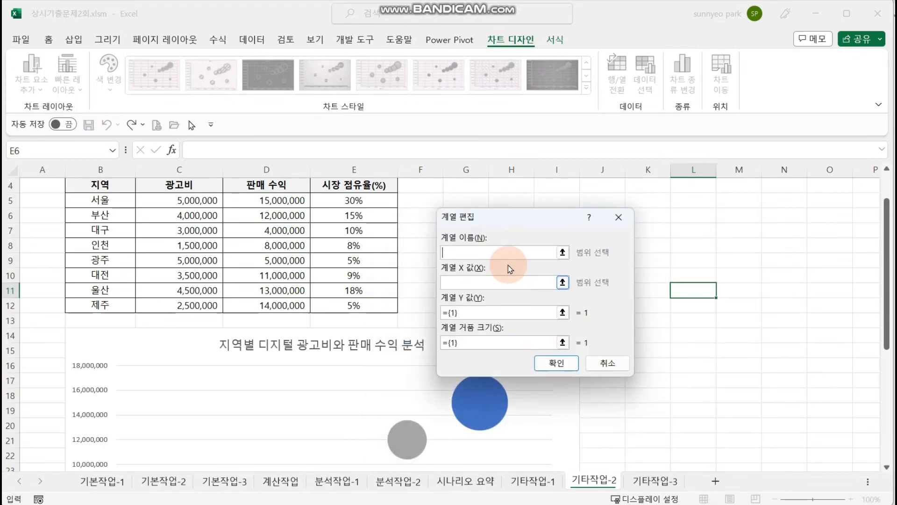
left_click(115, 232)
left_click(481, 281)
left_click(187, 234)
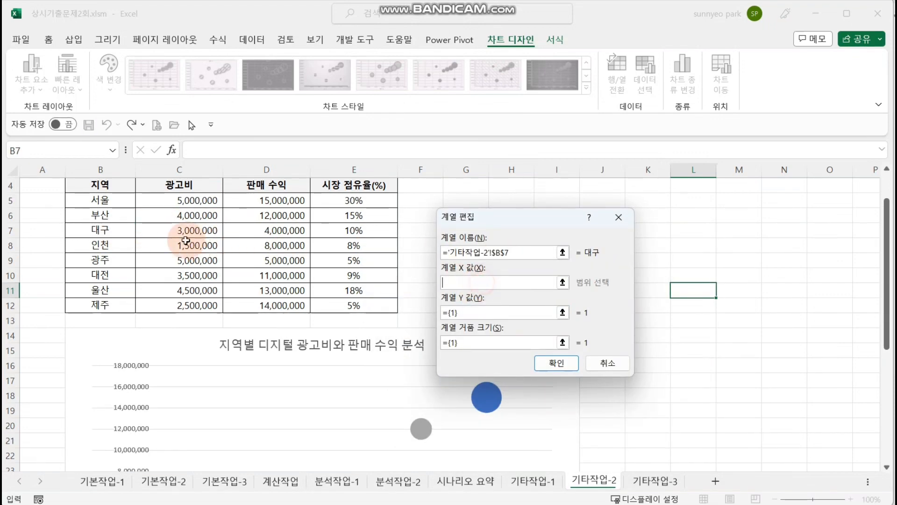
left_click(464, 312)
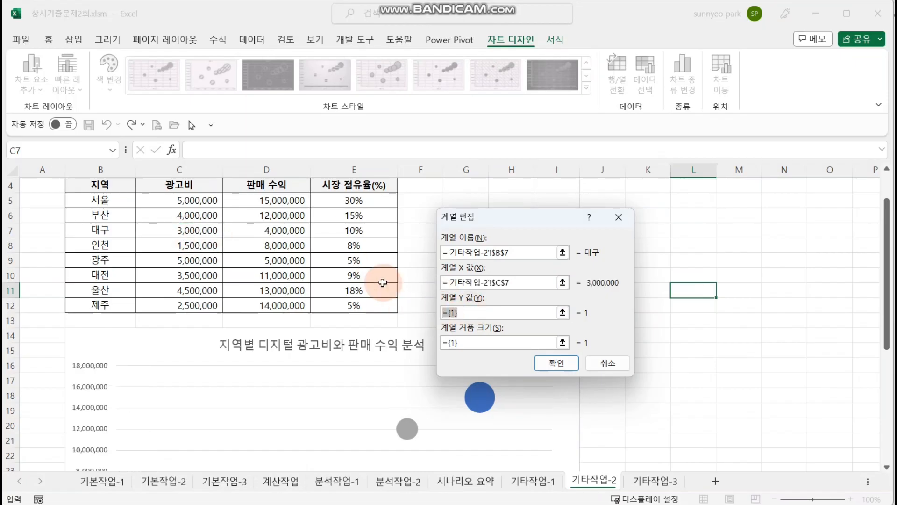
key("BackSpace")
left_click(274, 229)
left_click(506, 342)
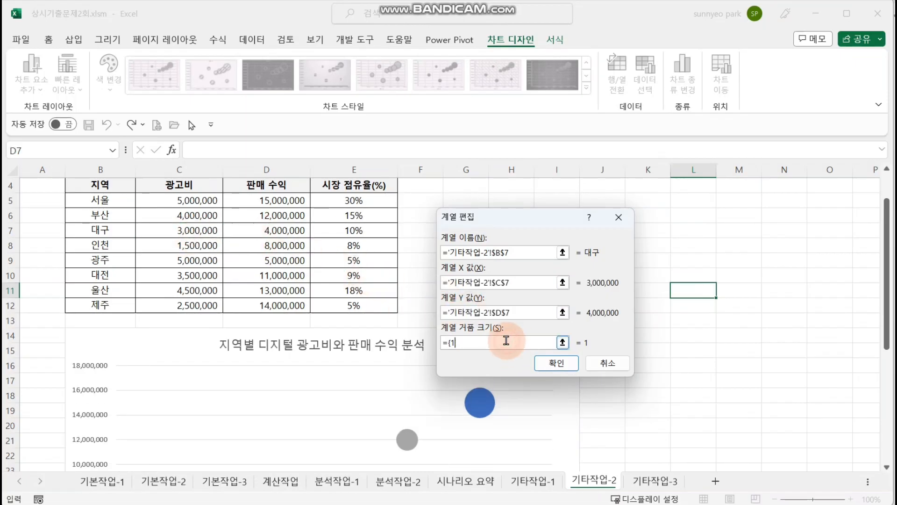
key("BackSpace")
left_click(378, 234)
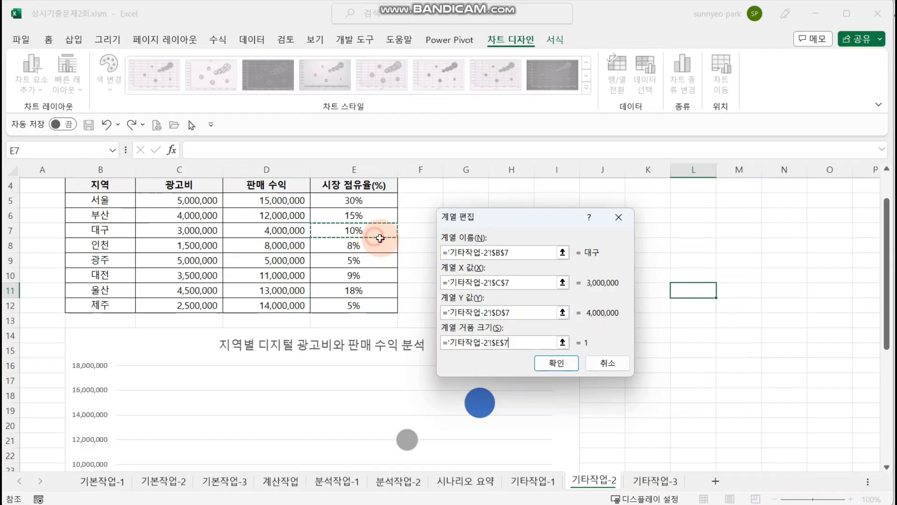
left_click(555, 364)
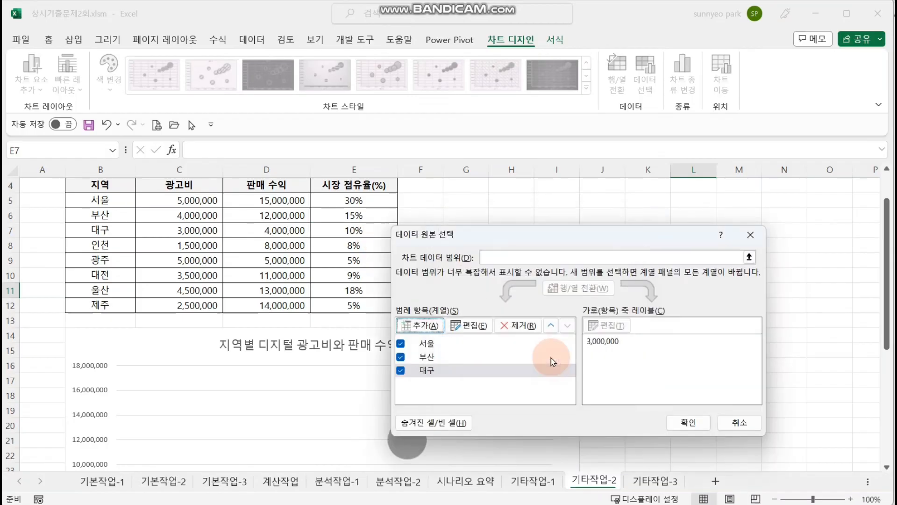
Step: Start a 인천 series with name B8, X value C8 and Y value D8
left_click(430, 326)
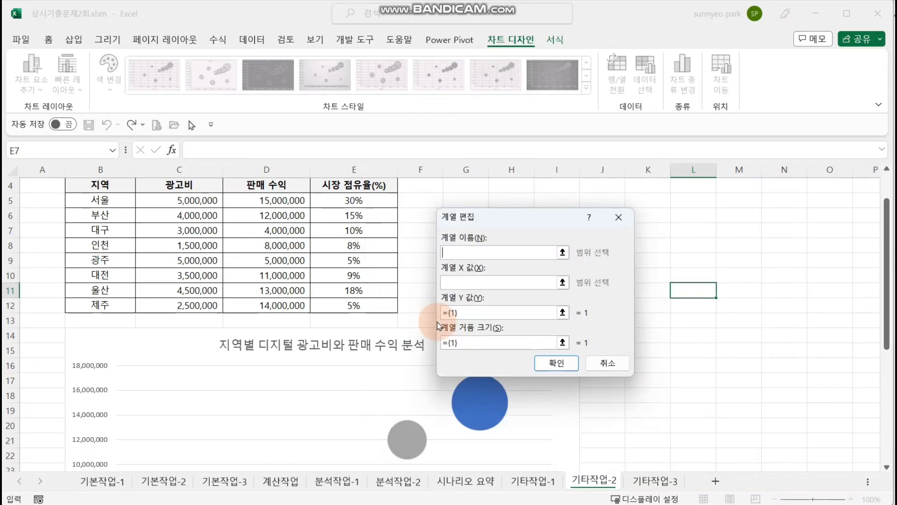
left_click(120, 245)
left_click(455, 282)
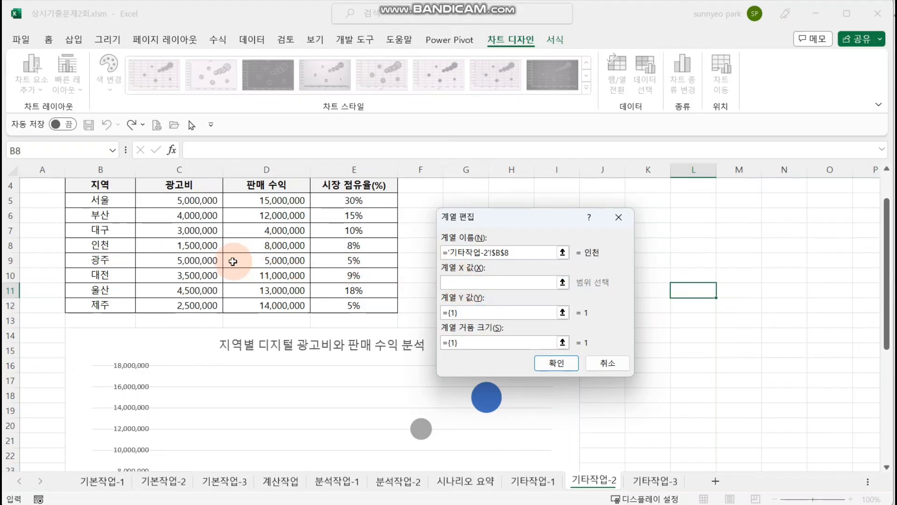
left_click(206, 248)
left_click(473, 312)
key("BackSpace")
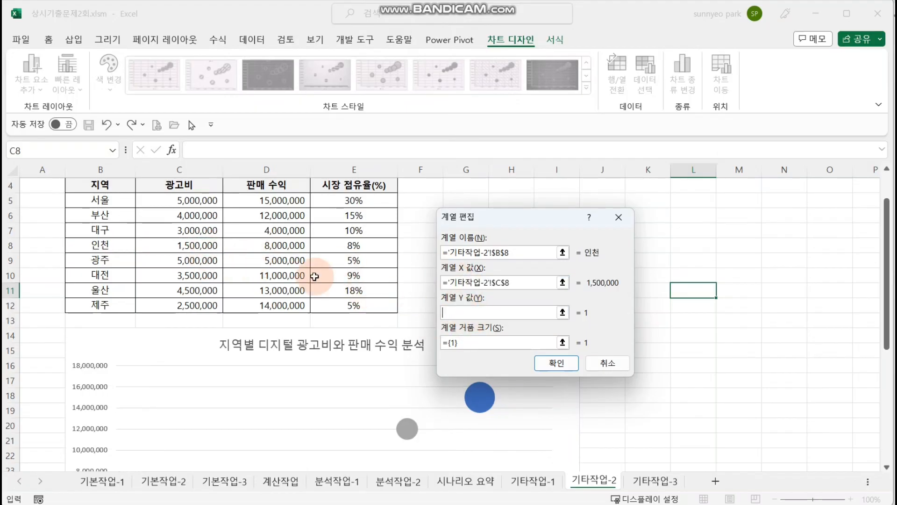
left_click(287, 247)
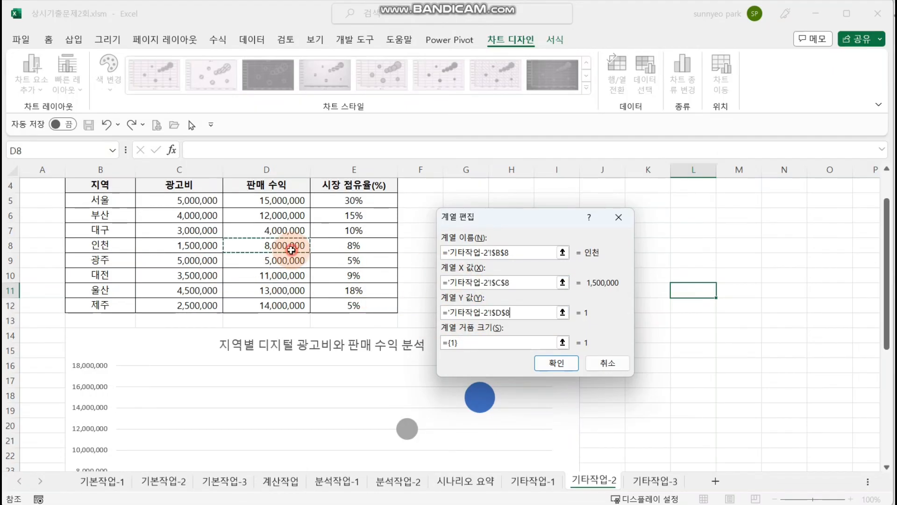
left_click(497, 345)
left_click(427, 335)
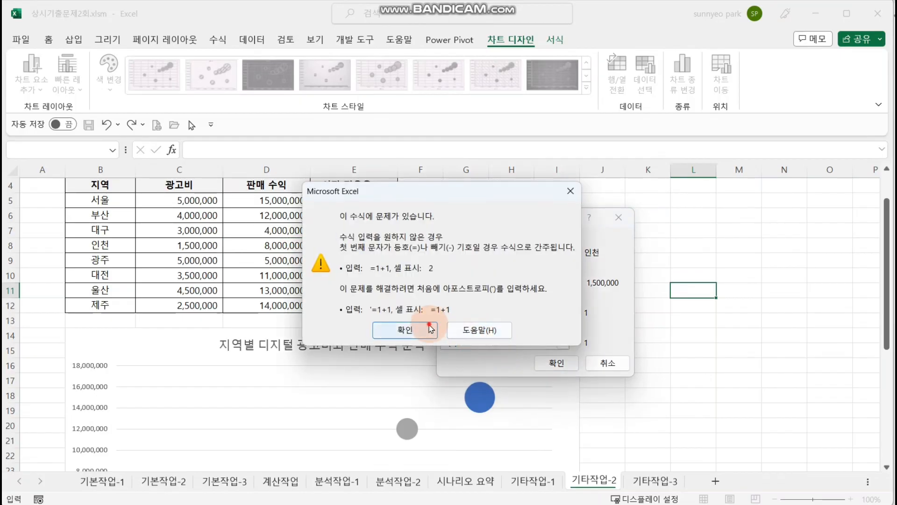
left_click_drag(519, 313, 385, 306)
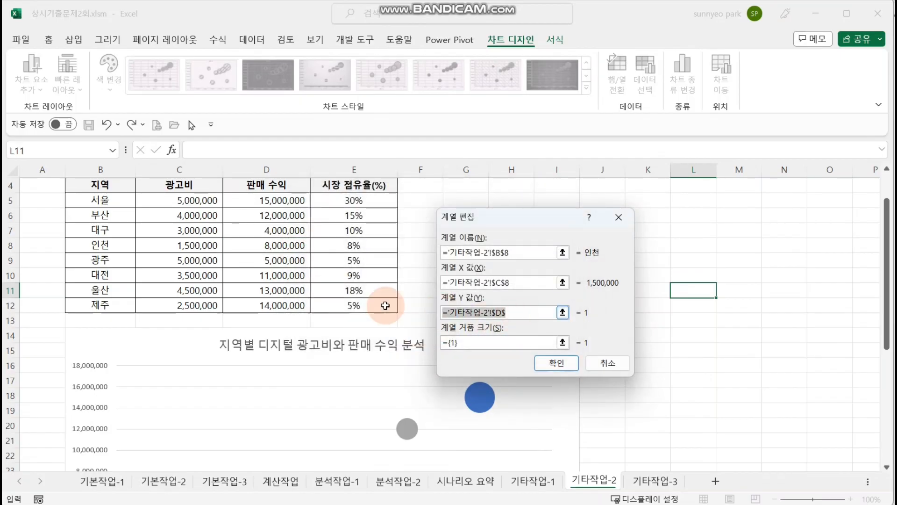
key("BackSpace")
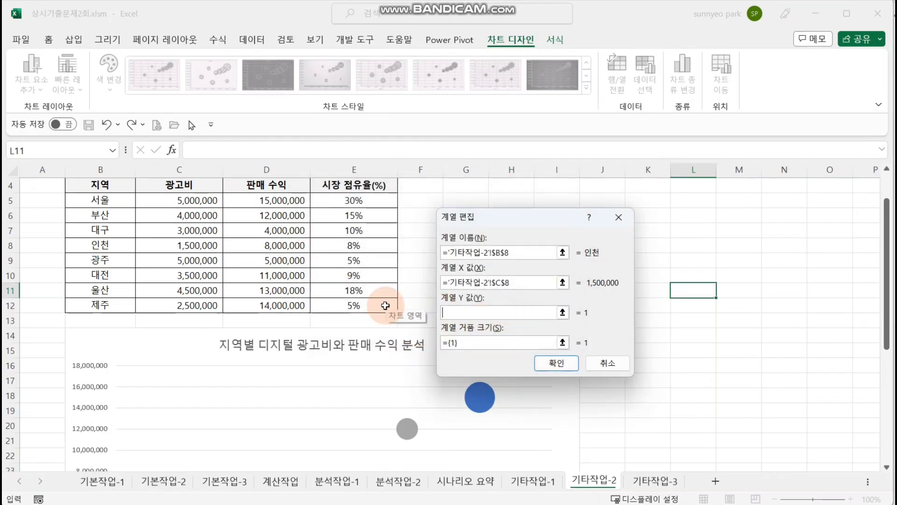
left_click(237, 249)
Step: Set the 인천 series' bubble size to E8 and add the series to the chart
left_click(474, 344)
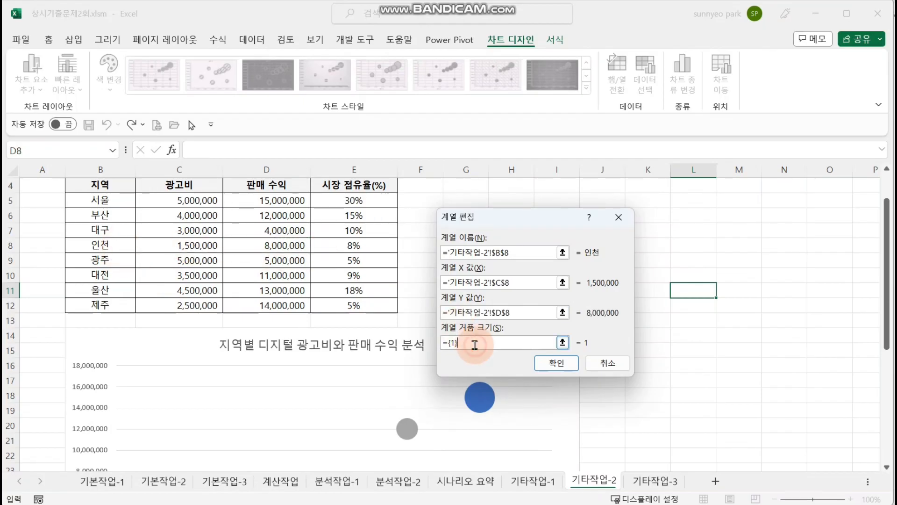
key("BackSpace")
key("BackSpace")
key("BackSpace")
left_click(352, 246)
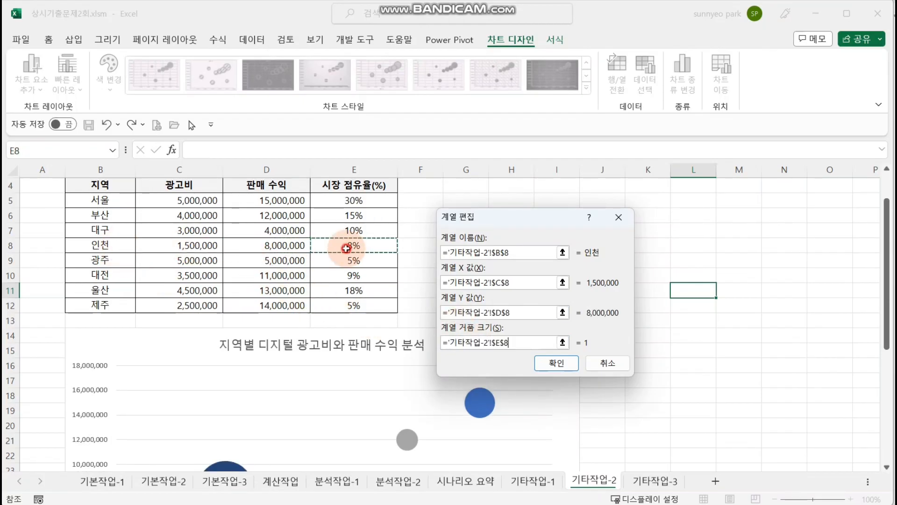
left_click(556, 364)
Step: Add a 광주 series with name B9, X value C9, Y value D9 and bubble size E9
left_click(417, 326)
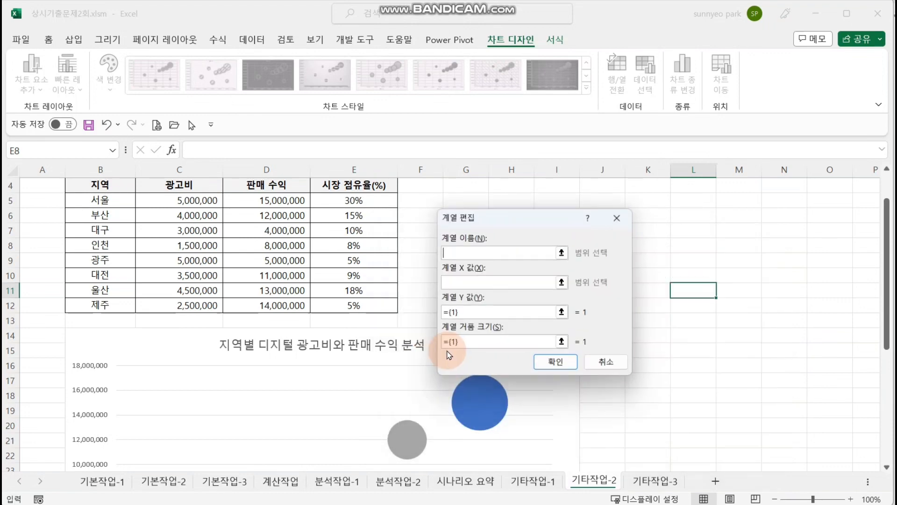
left_click(114, 266)
left_click(468, 283)
left_click(187, 263)
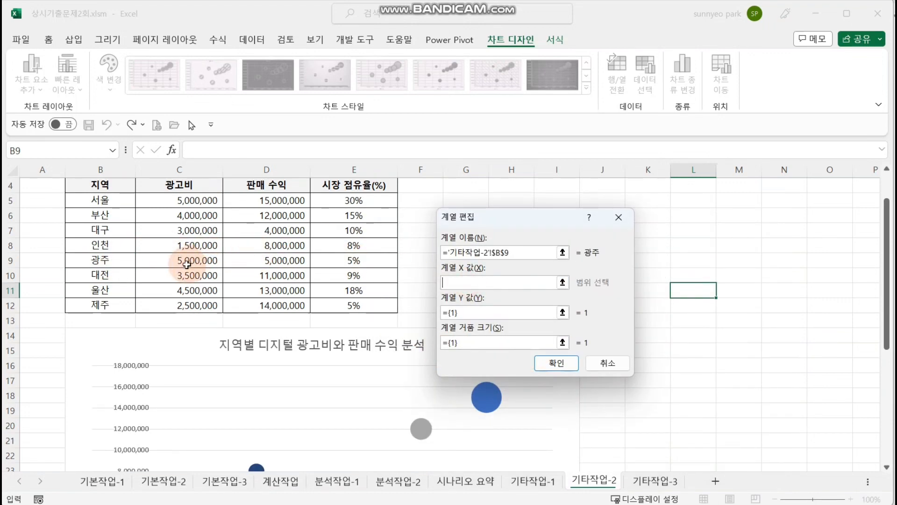
left_click_drag(479, 312, 443, 308)
key("BackSpace")
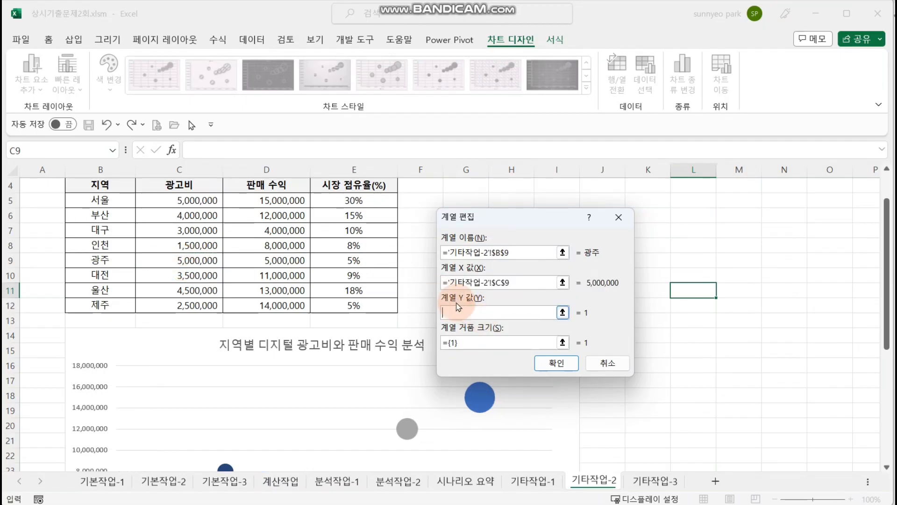
left_click(306, 259)
left_click(482, 343)
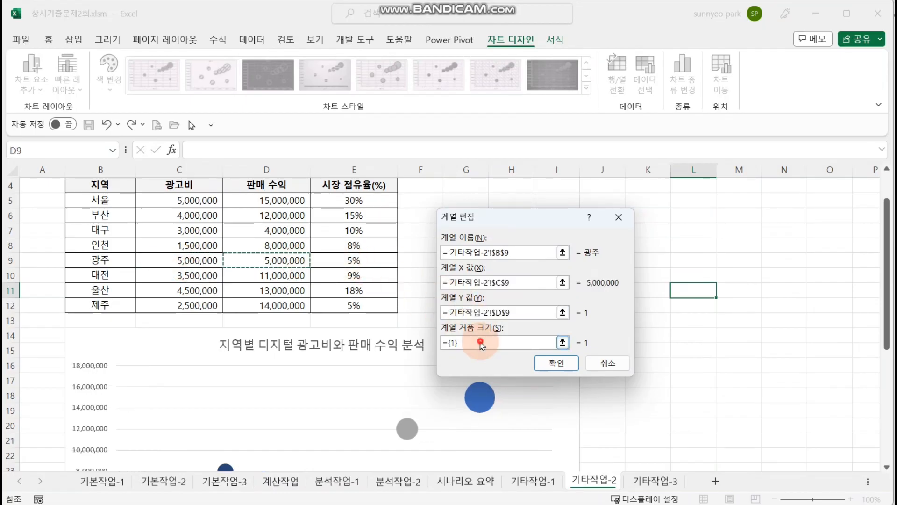
key("BackSpace")
key("BackSpace")
key("BackSpace")
left_click(386, 261)
left_click(555, 363)
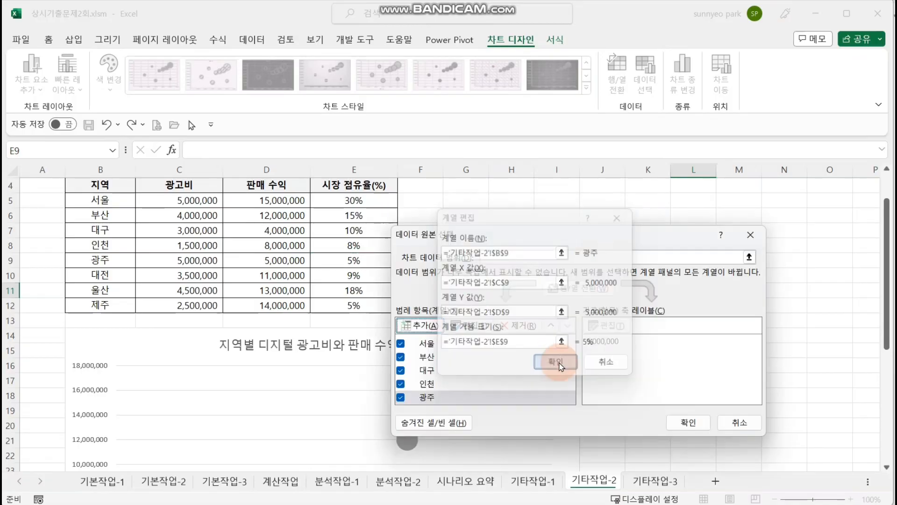
Step: Start a 울산 series with name B11, X value C11 and Y value D11
left_click(420, 325)
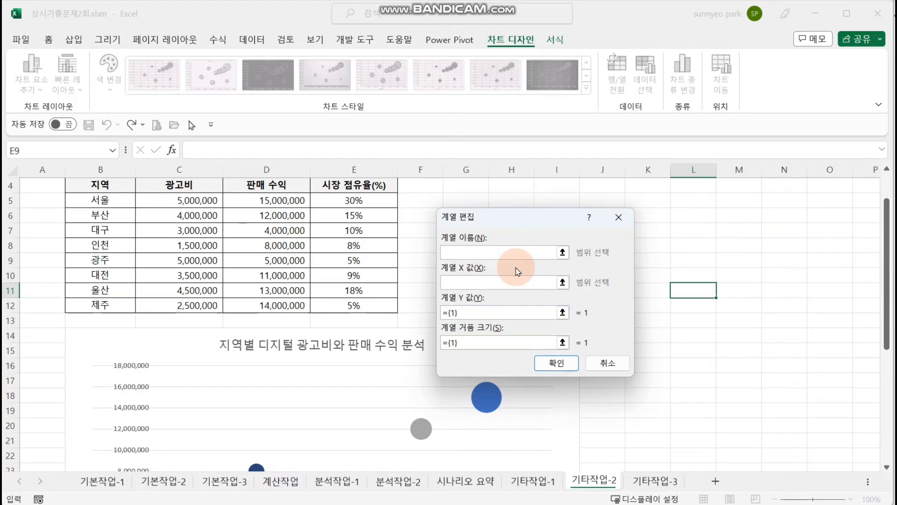
left_click(122, 290)
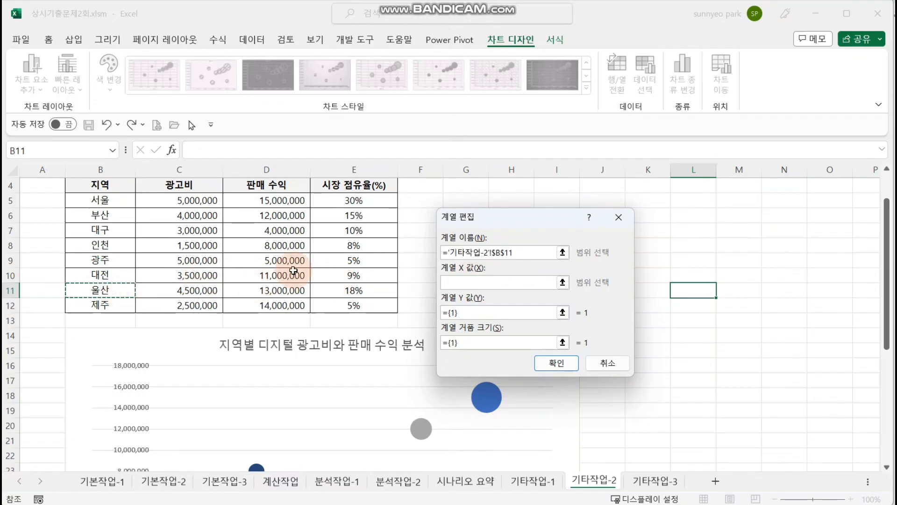
left_click(453, 284)
left_click(205, 290)
left_click(478, 316)
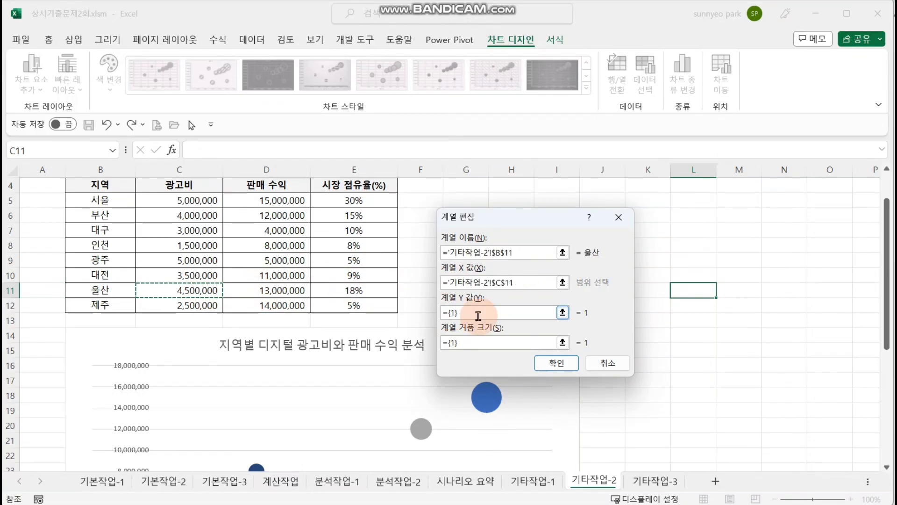
key("BackSpace")
key("BackSpace")
key("BackSpace")
key("BackSpace")
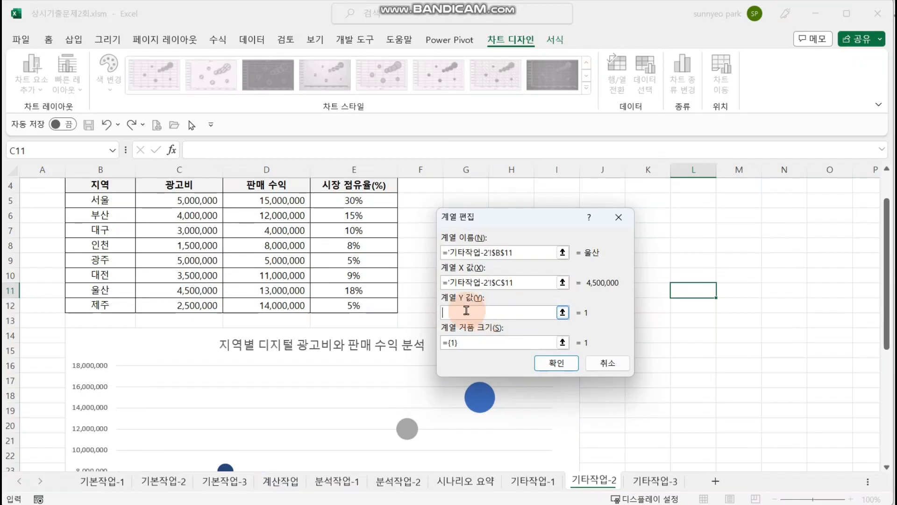
left_click(282, 290)
Step: Set the 울산 series' bubble size to E11, add the series and apply the chart's data source changes
left_click(481, 343)
key("BackSpace")
key("BackSpace")
key("BackSpace")
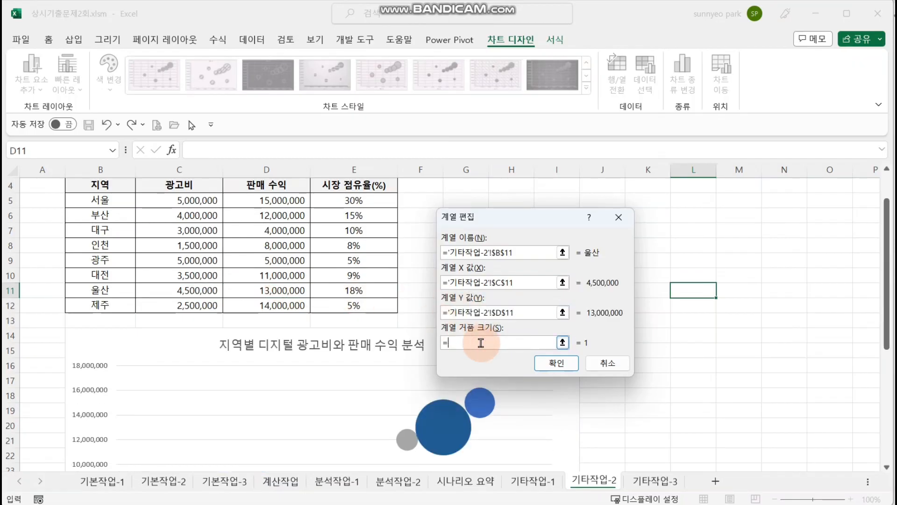
left_click(360, 291)
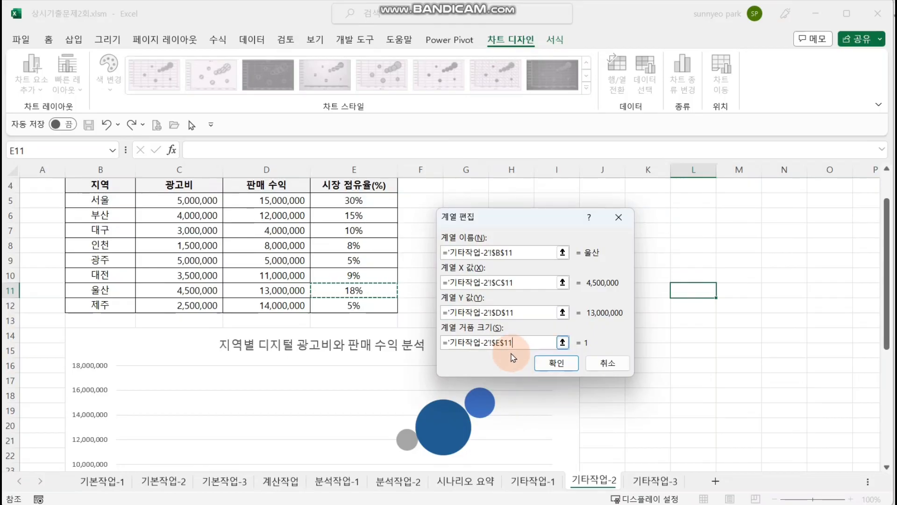
left_click(557, 363)
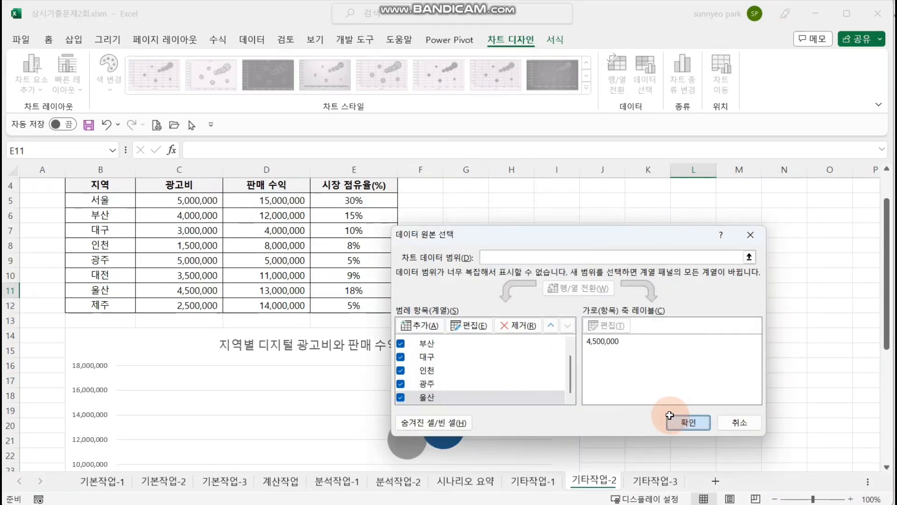
left_click(688, 422)
Step: Delete the legend from the bubble chart
scroll(526, 383, "down", 3)
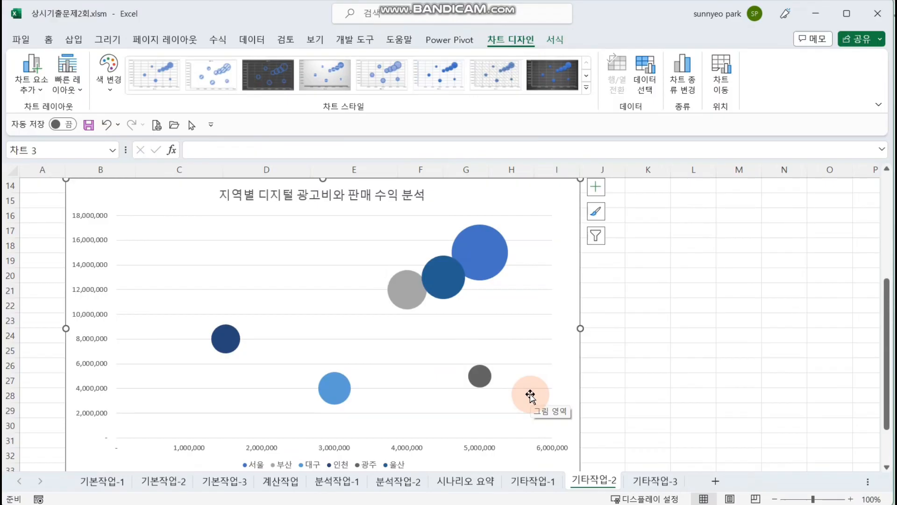
left_click_drag(530, 394, 542, 395)
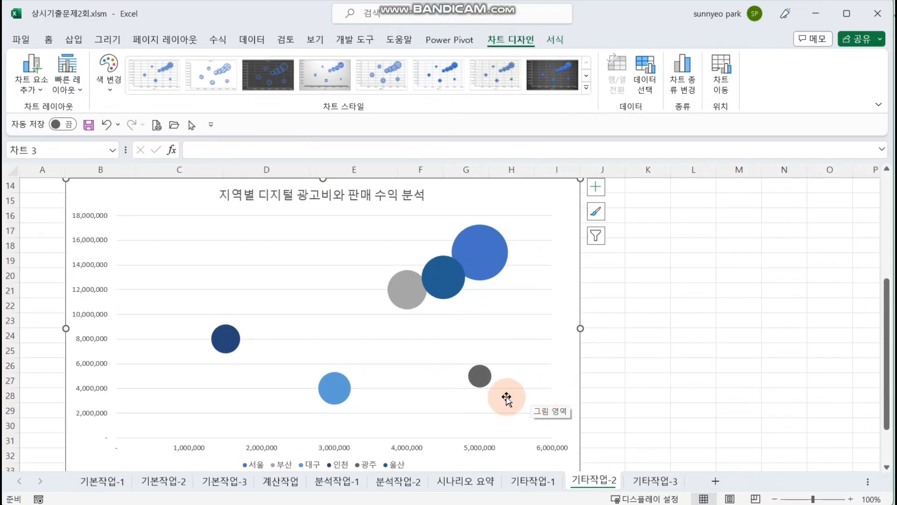
scroll(416, 414, "down", 3)
left_click(405, 323)
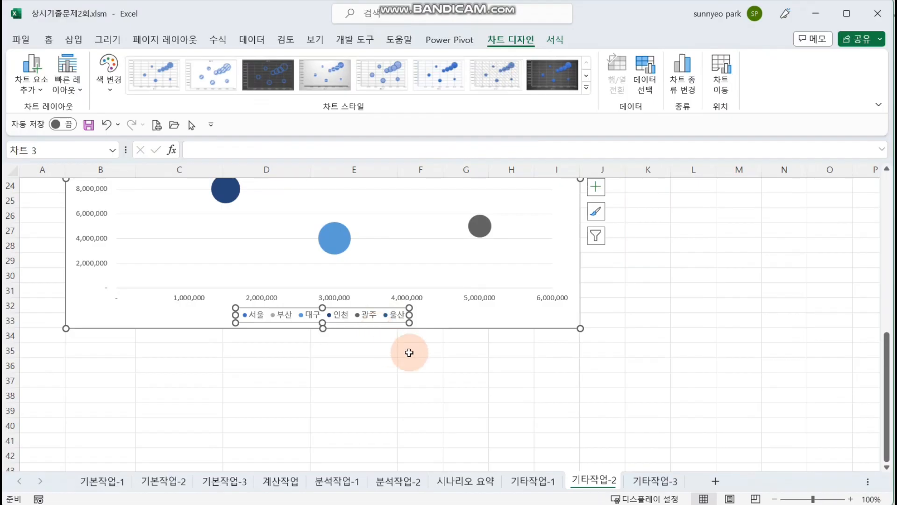
key("Delete")
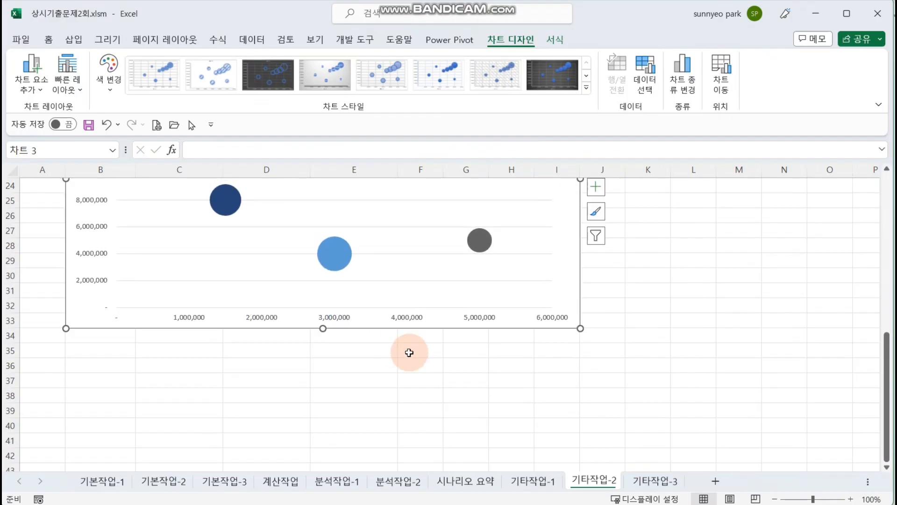
Step: Add primary horizontal and primary vertical axis titles to the bubble chart
scroll(379, 360, "up", 5)
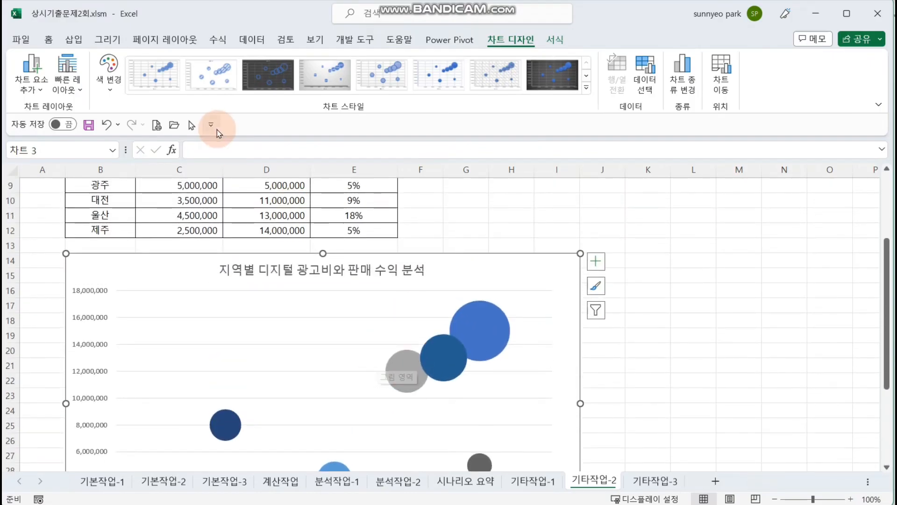
left_click(36, 74)
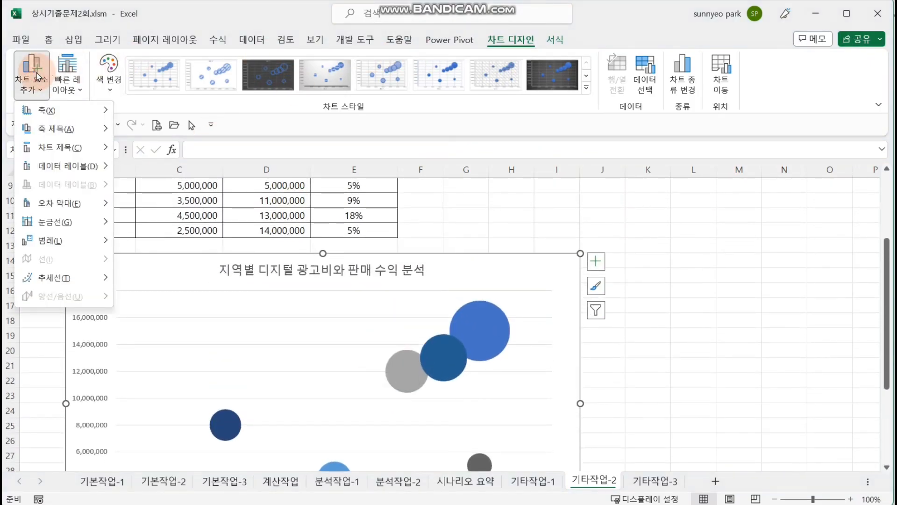
mouse_move(105, 129)
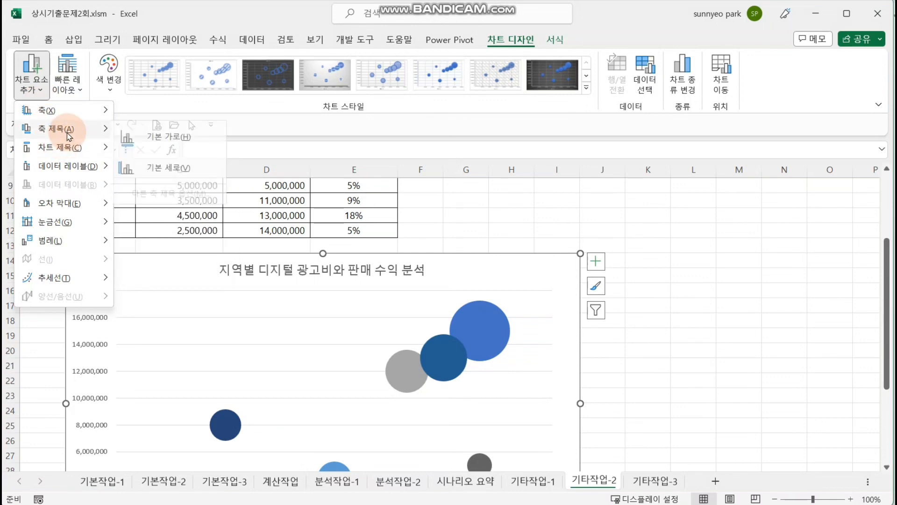
left_click(36, 79)
left_click(36, 80)
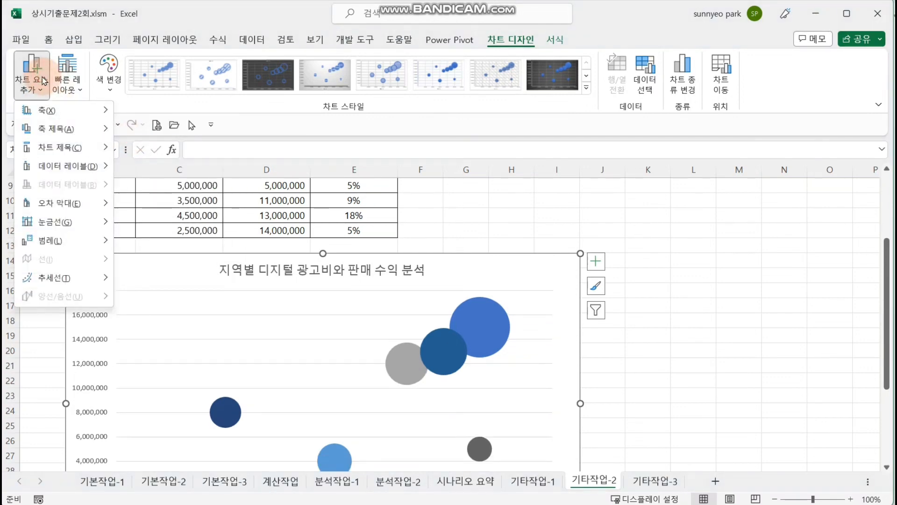
left_click(161, 162)
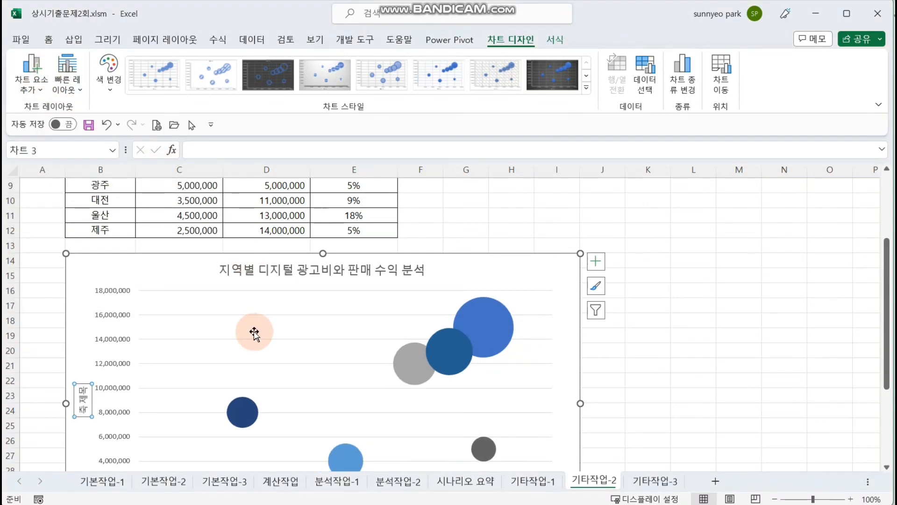
Step: Replace the horizontal axis title's text with 광고비
scroll(358, 397, "down", 2)
scroll(359, 396, "down", 2)
left_click(346, 384)
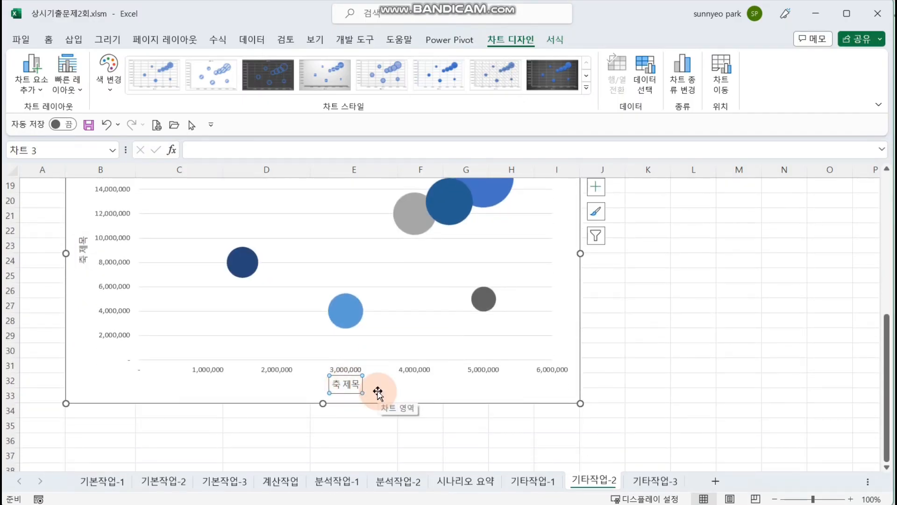
left_click_drag(332, 389, 396, 395)
type("광")
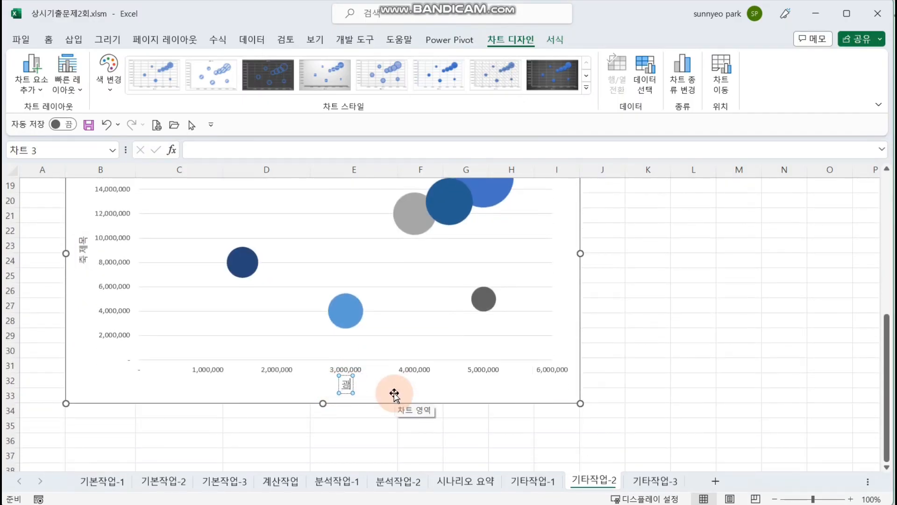
type("곱비")
left_click(656, 376)
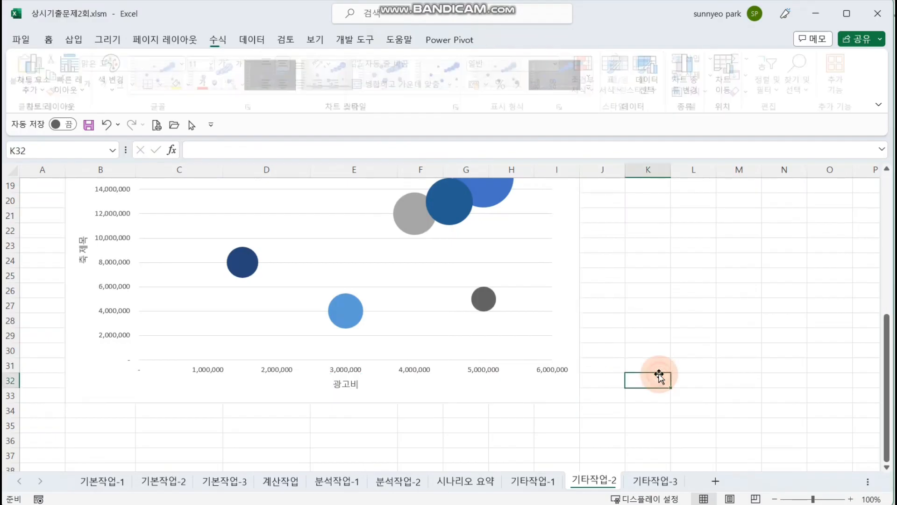
left_click(662, 286)
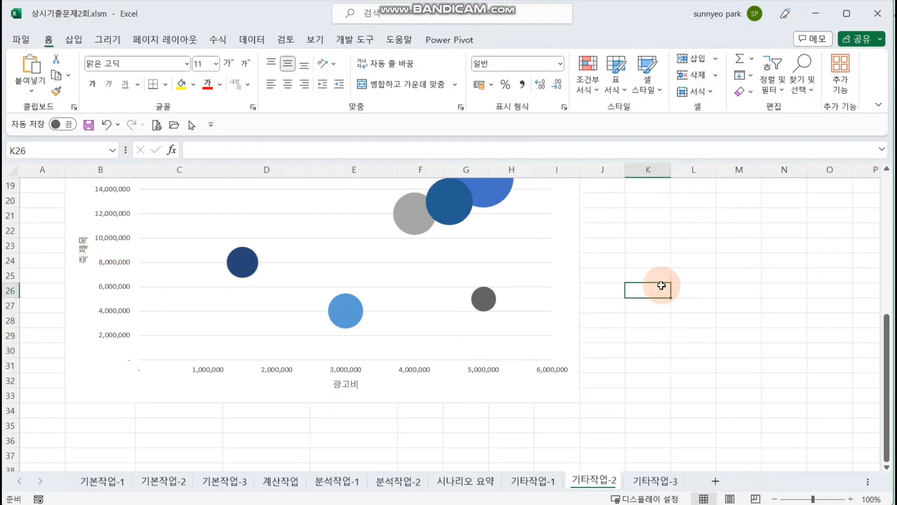
key("Down")
key("Down")
key("Down")
key("Down")
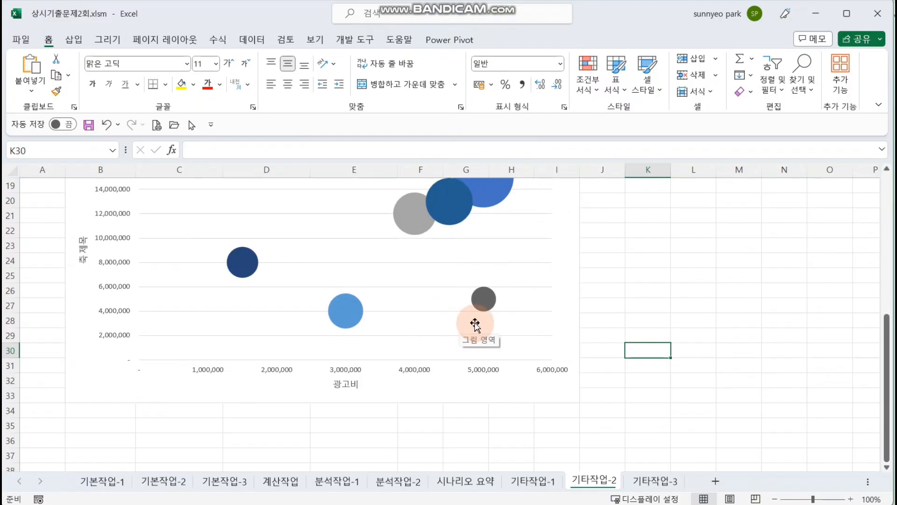
Step: Replace the vertical axis title's text with 판매수익
left_click(83, 255)
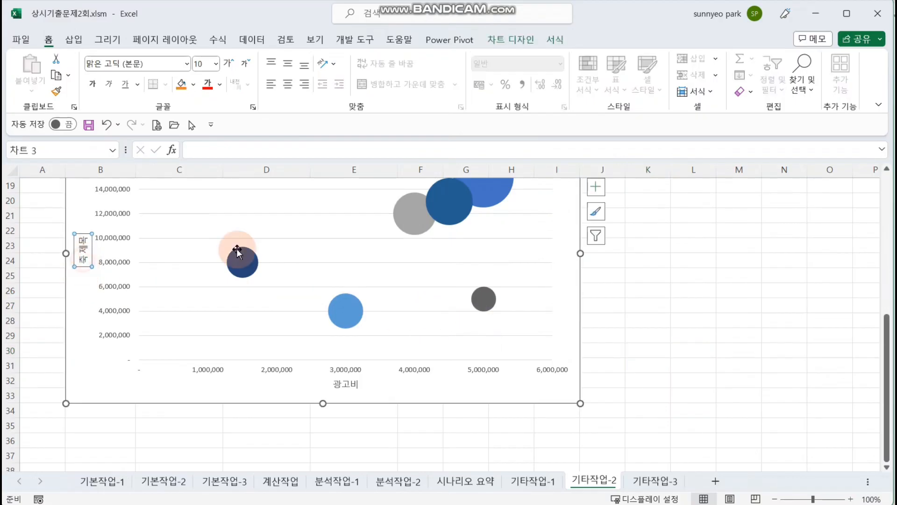
scroll(236, 322, "up", 2)
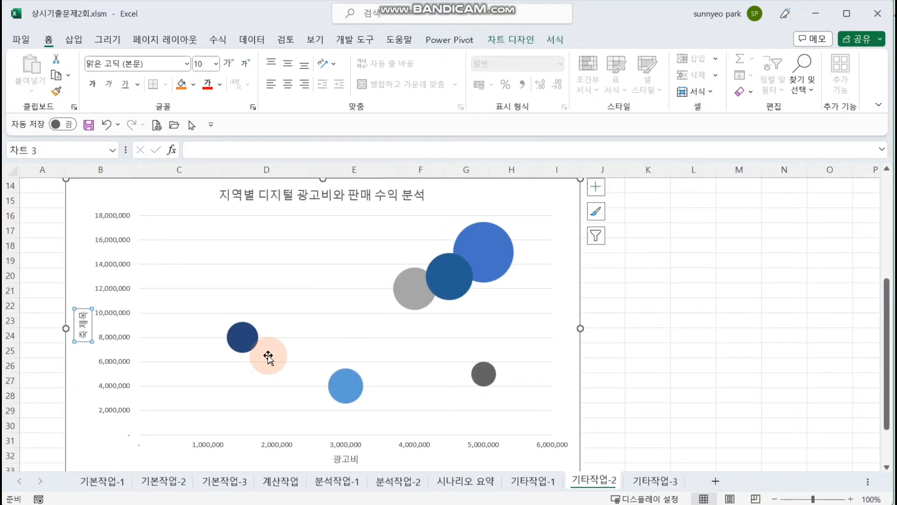
scroll(143, 342, "up", 2)
scroll(84, 365, "down", 2)
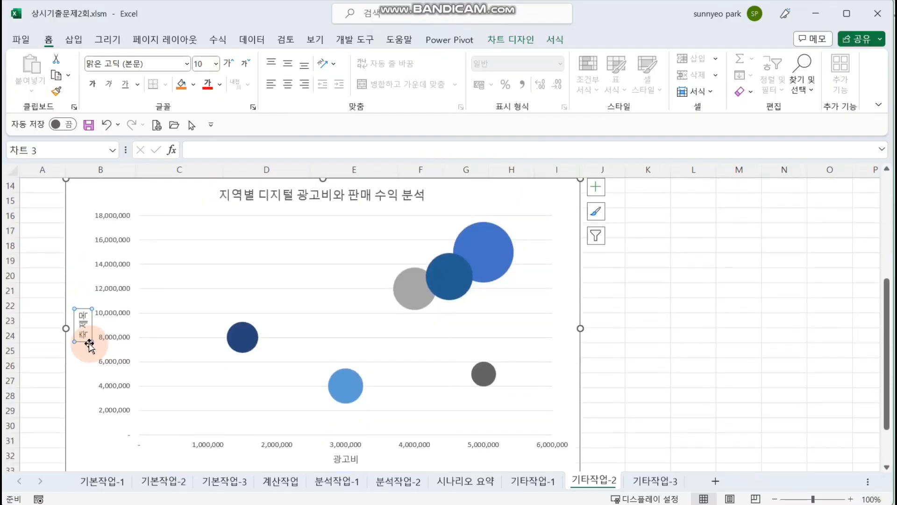
left_click_drag(84, 311, 91, 339)
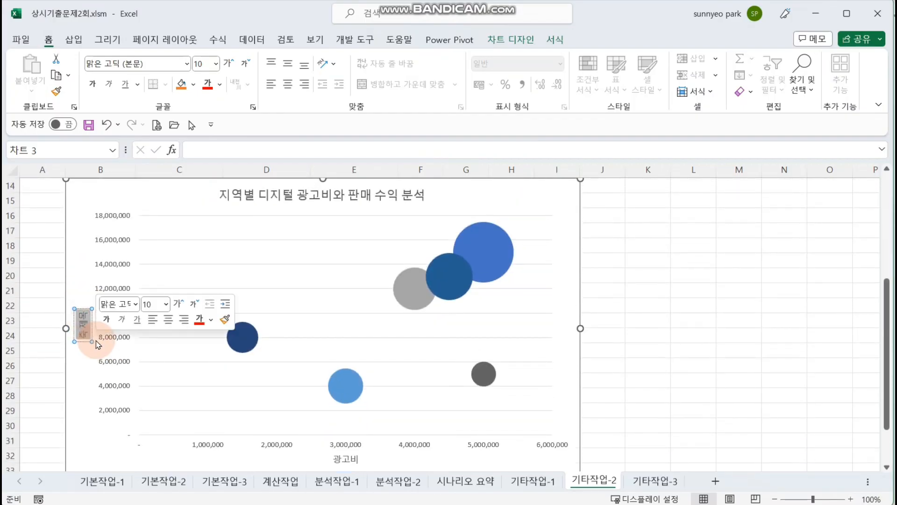
key("Delete")
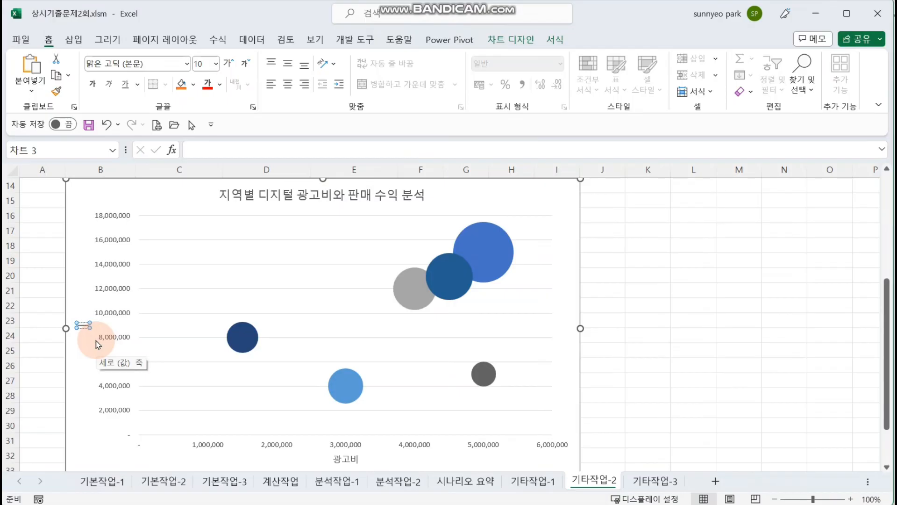
type("판매수익")
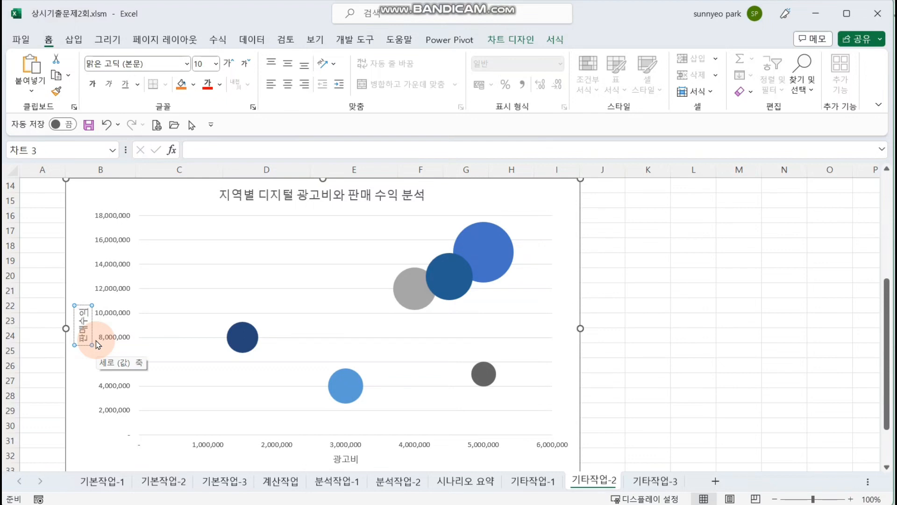
left_click(686, 336)
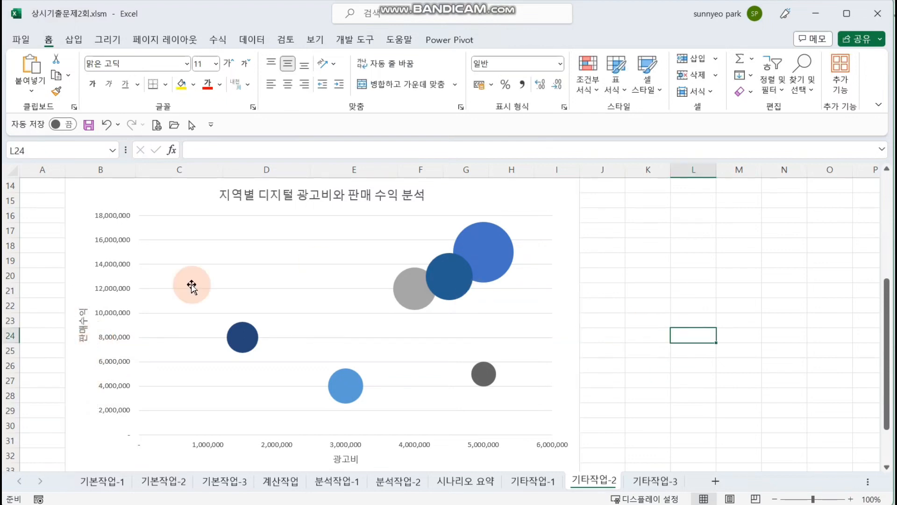
Step: Set the text direction of the 판매수익 axis title to 세로
left_click(81, 331)
right_click(81, 330)
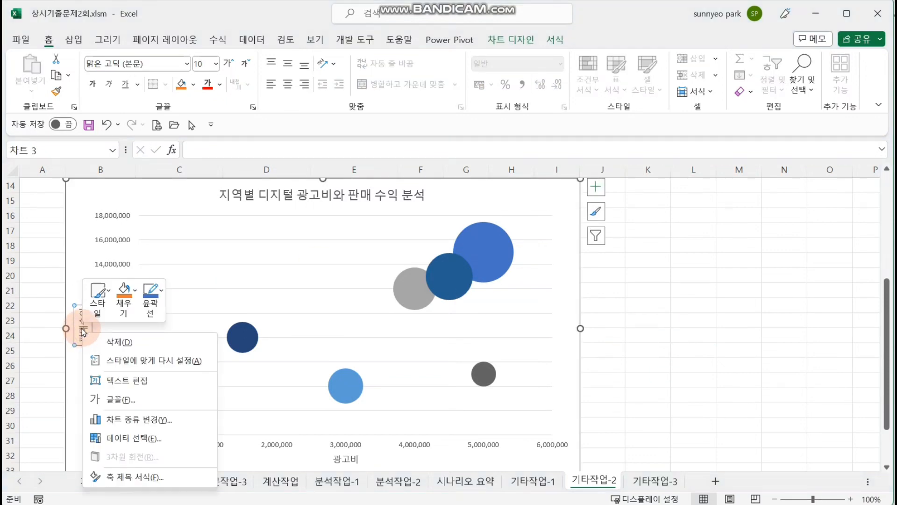
left_click(152, 476)
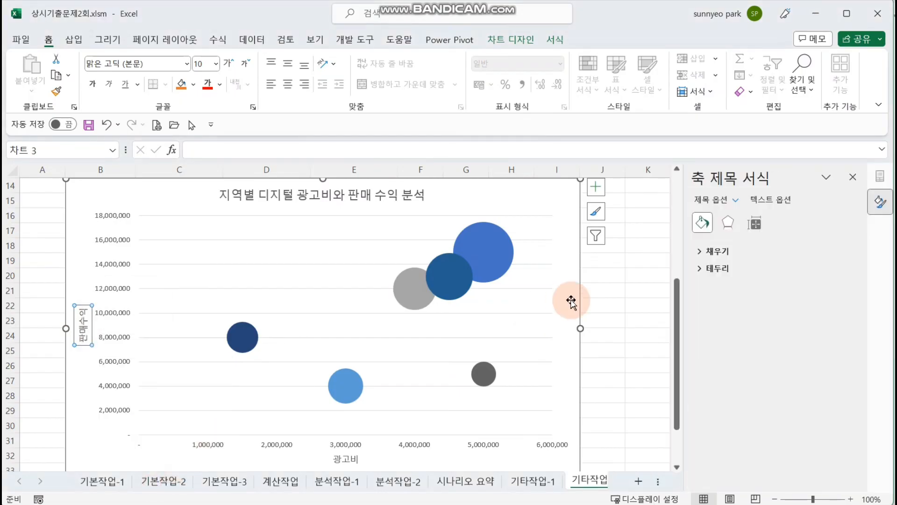
left_click(755, 223)
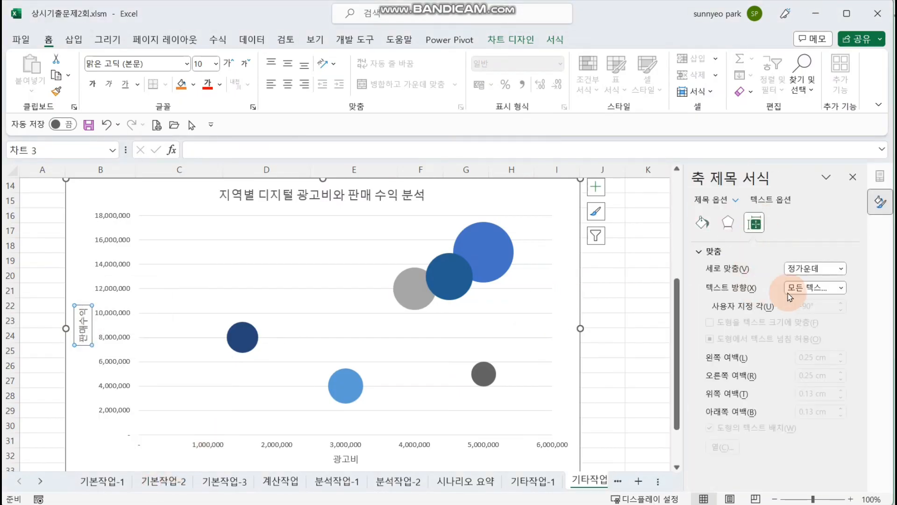
left_click(841, 287)
left_click(846, 357)
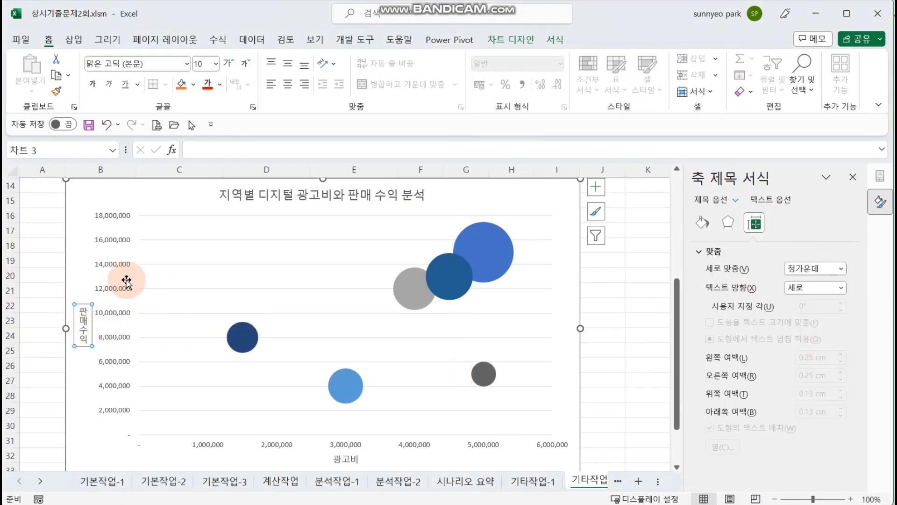
Step: Set the vertical axis's maximum bound to 20000000 in the bubble chart
left_click(119, 267)
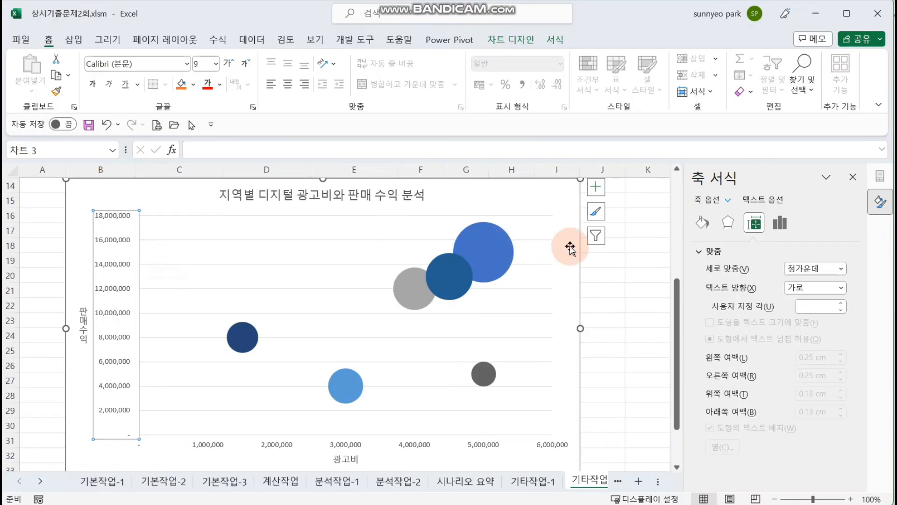
left_click(778, 224)
left_click(717, 252)
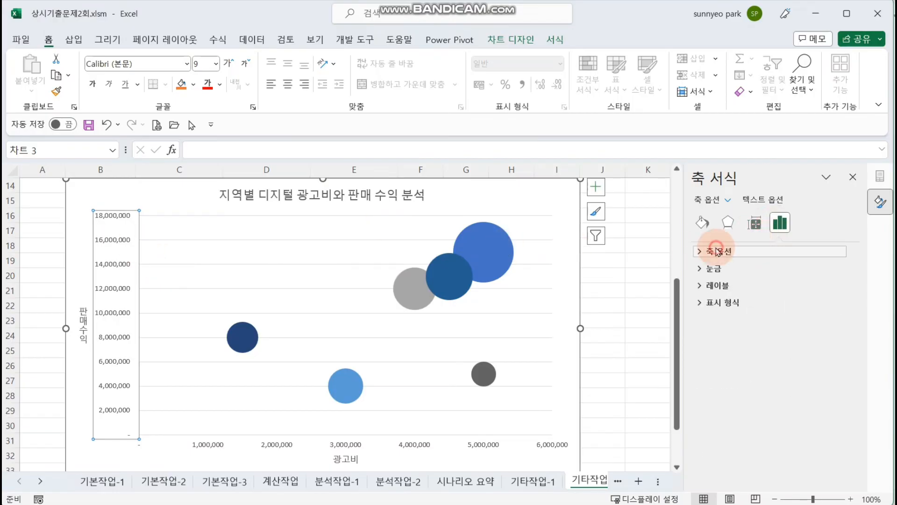
left_click(794, 281)
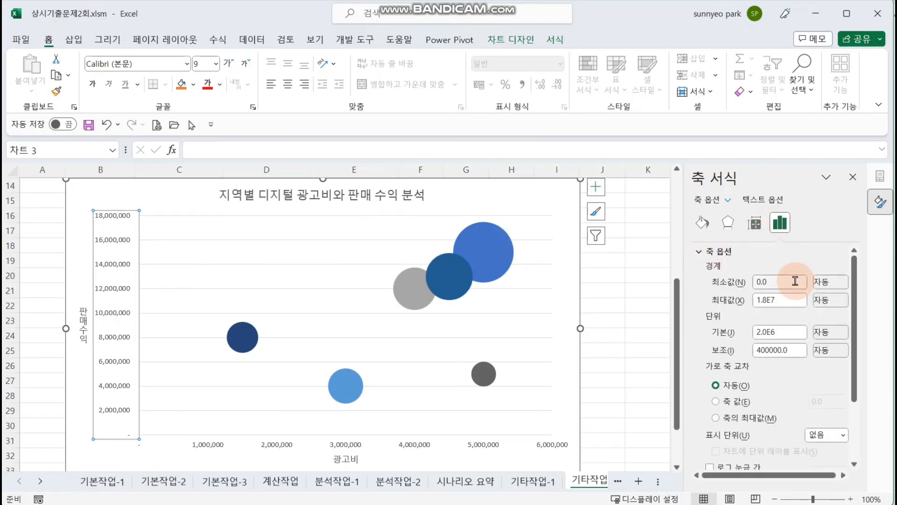
left_click_drag(790, 301, 723, 305)
type("20000000")
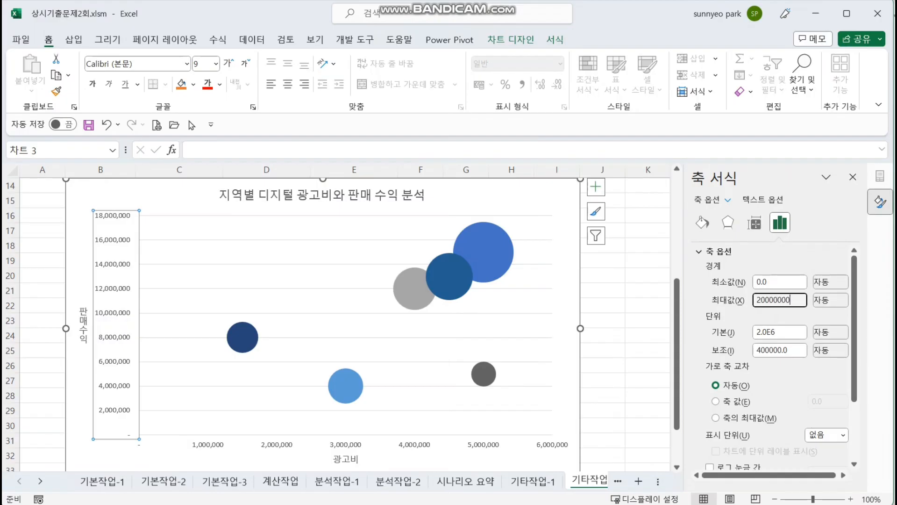
key("Return")
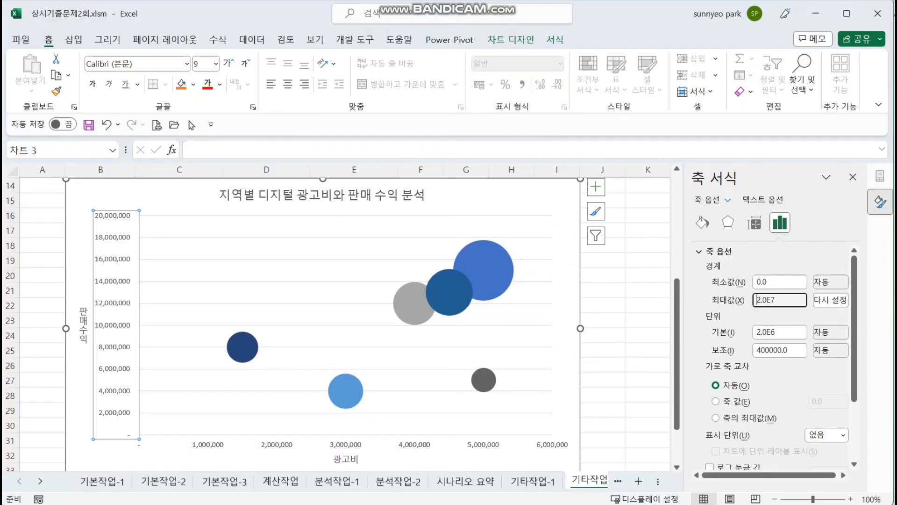
Step: Set the vertical axis's display unit to 10000
left_click(790, 333)
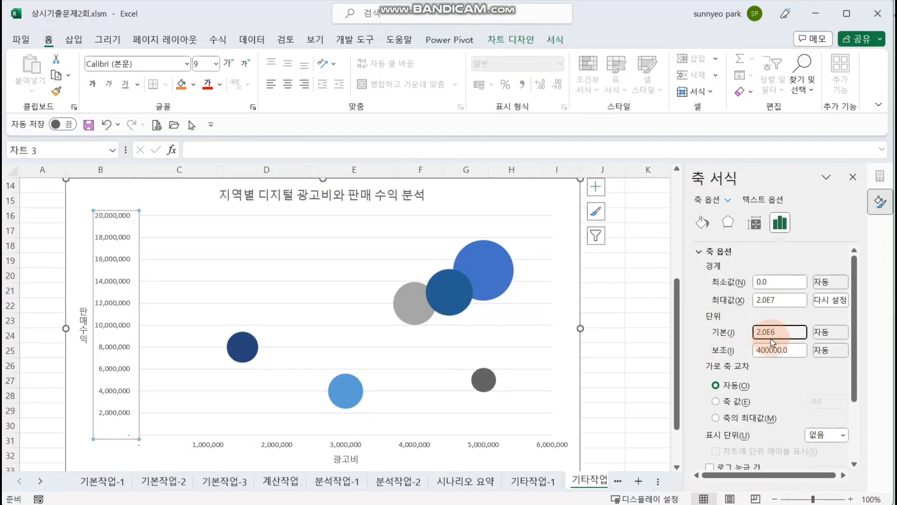
left_click(836, 434)
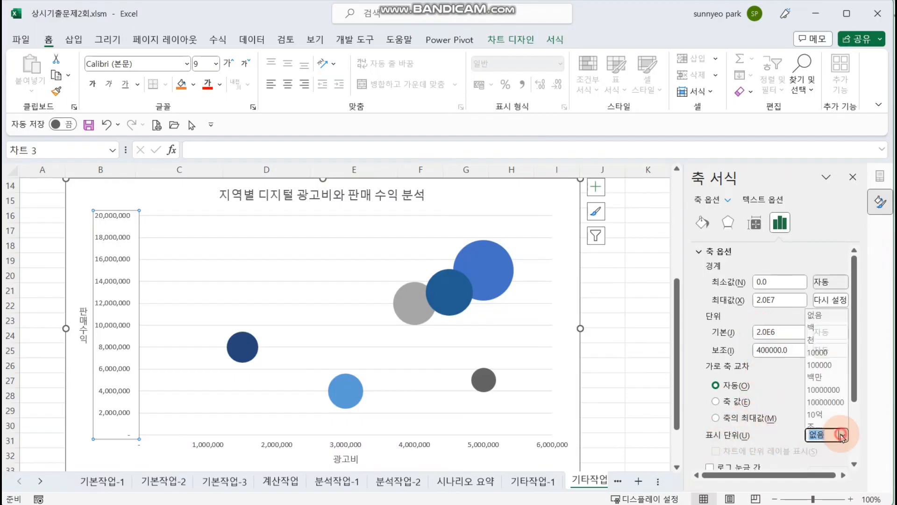
left_click(827, 348)
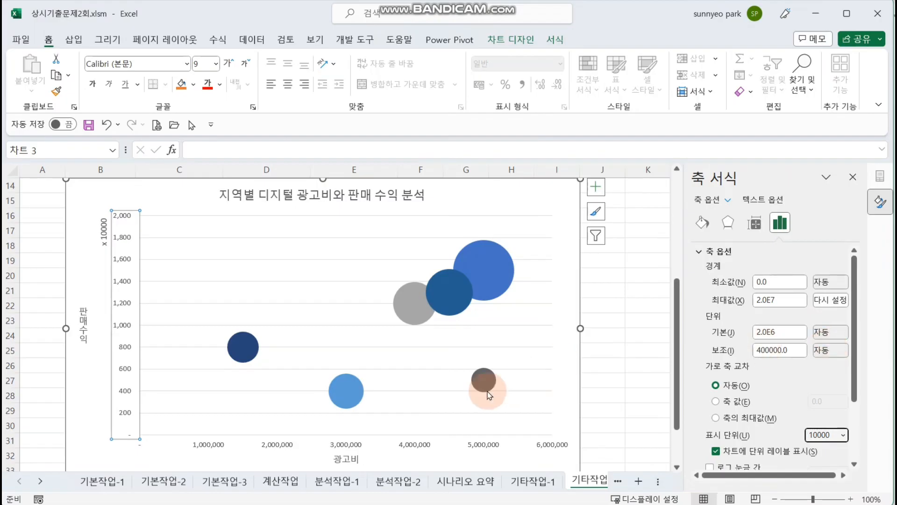
Step: Set the horizontal axis's minimum bound to 1000000 in the bubble chart
left_click(275, 445)
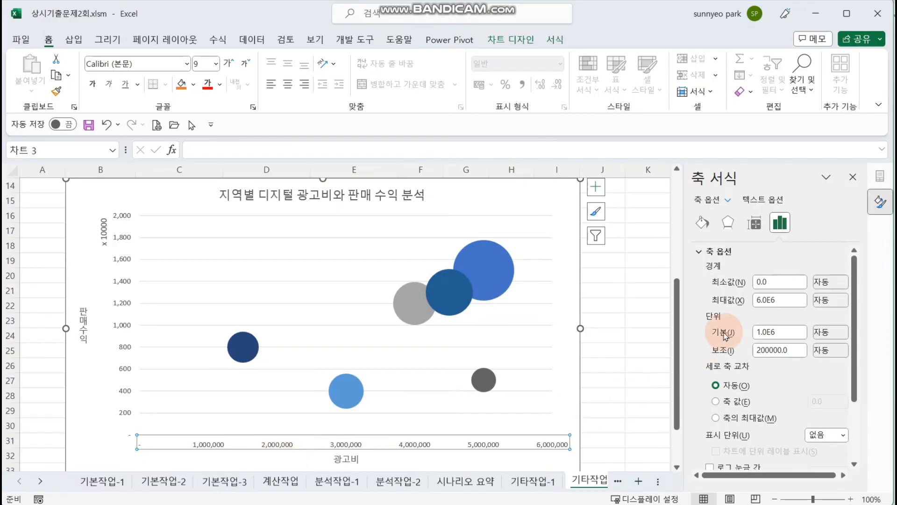
left_click_drag(781, 282, 735, 281)
type("1000")
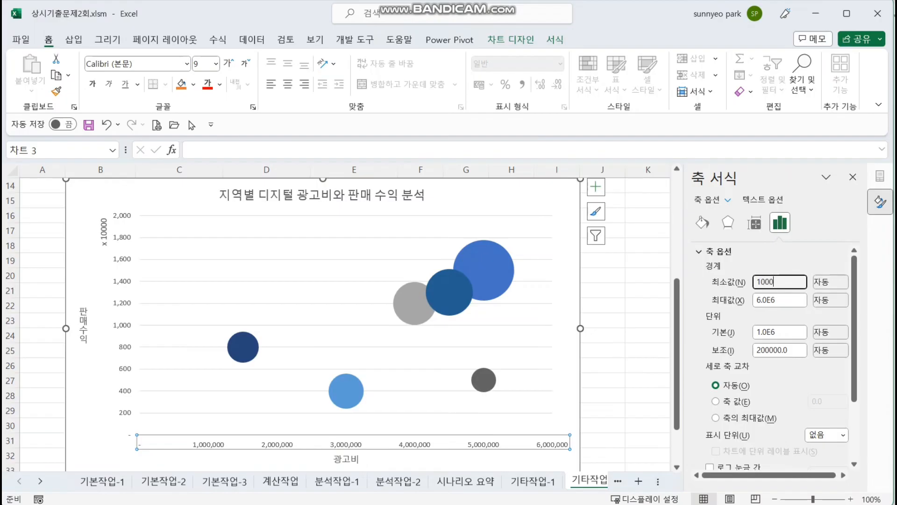
type("000")
key("Return")
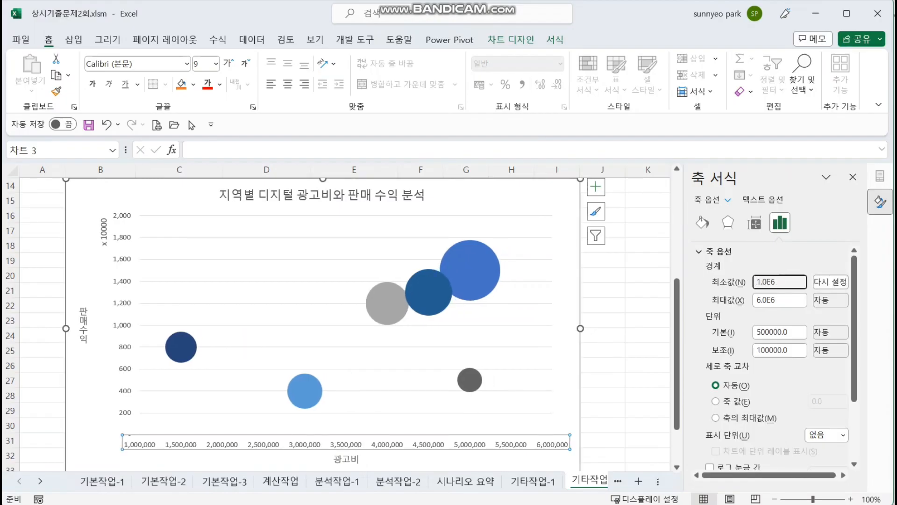
Step: Set the horizontal axis's display unit to 10000
left_click_drag(735, 305, 794, 302)
left_click(800, 332)
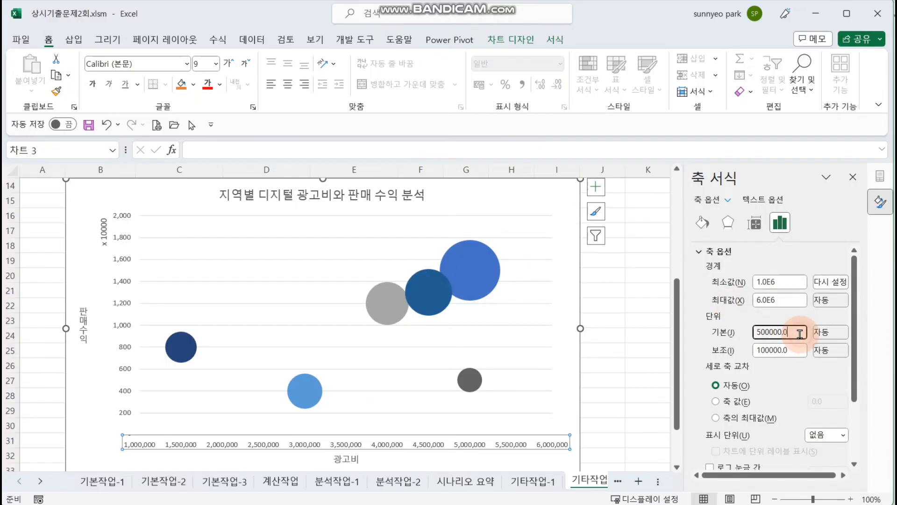
left_click(843, 435)
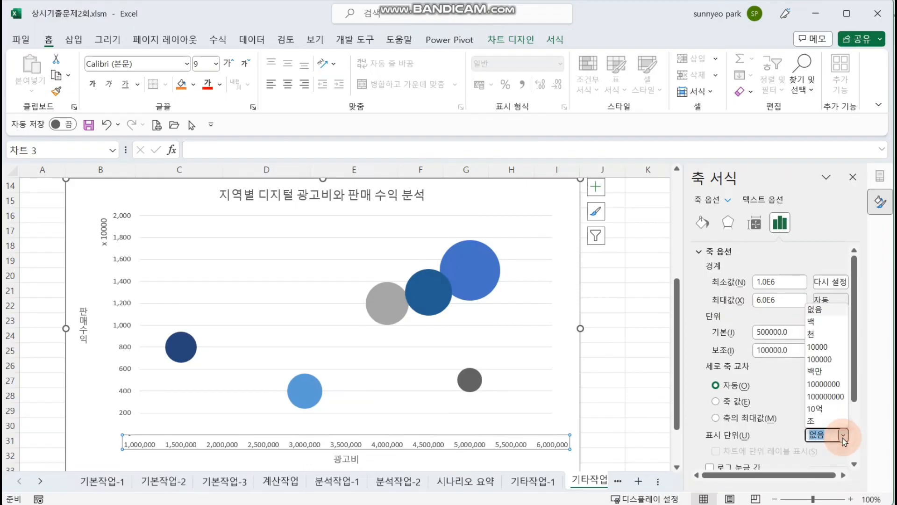
left_click(830, 351)
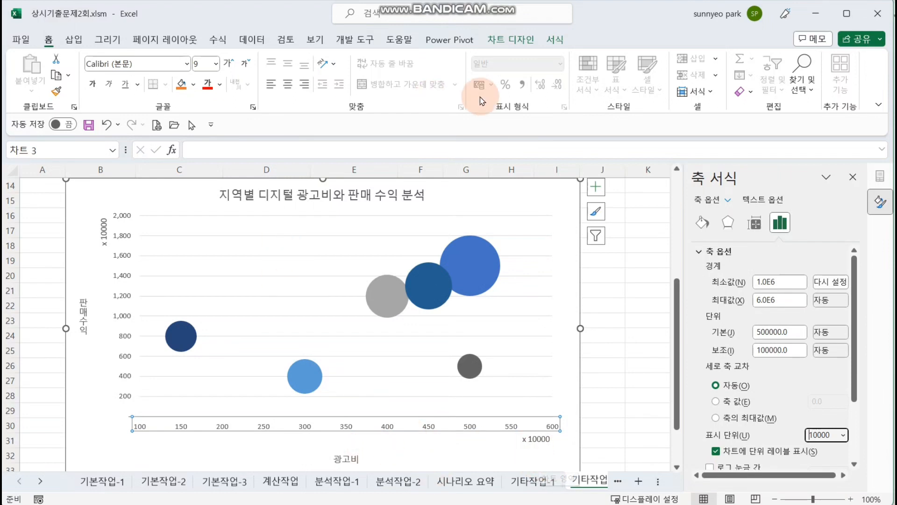
Step: Add primary major vertical gridlines (기본 주 세로) to the bubble chart
left_click(526, 43)
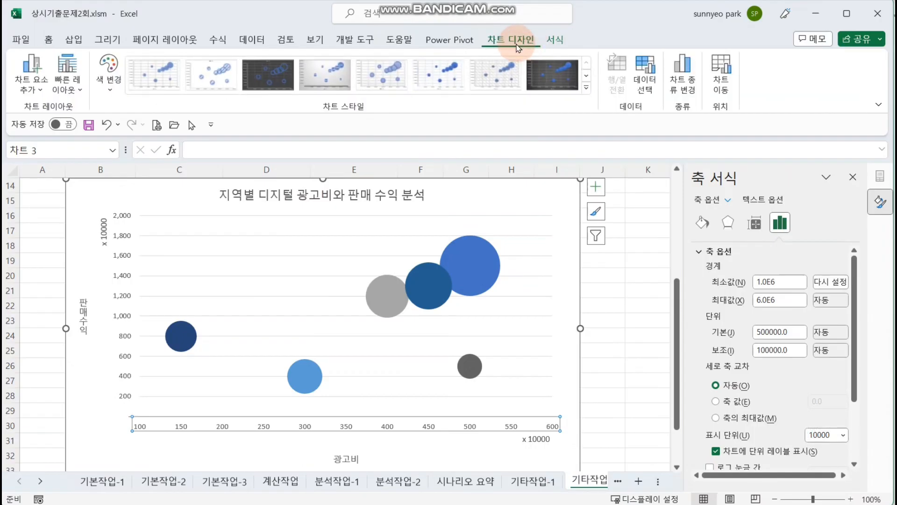
left_click(43, 87)
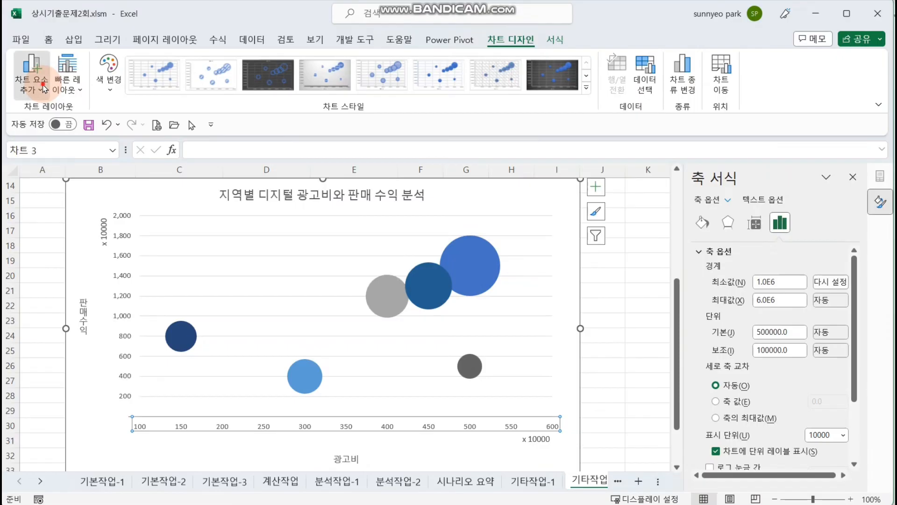
mouse_move(73, 228)
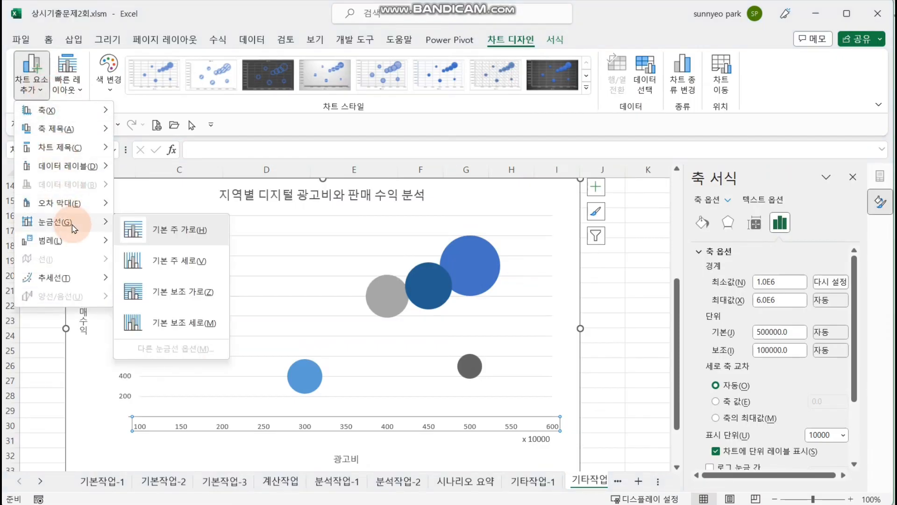
left_click(192, 259)
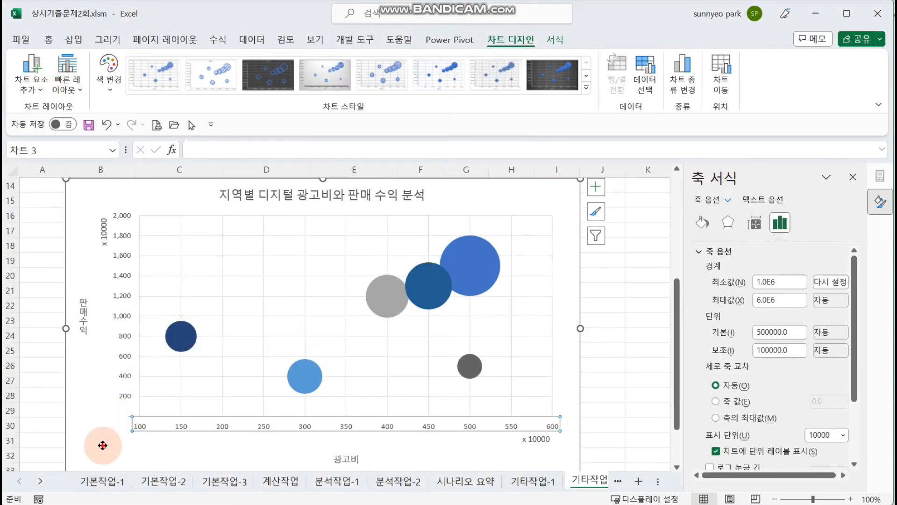
left_click(123, 423)
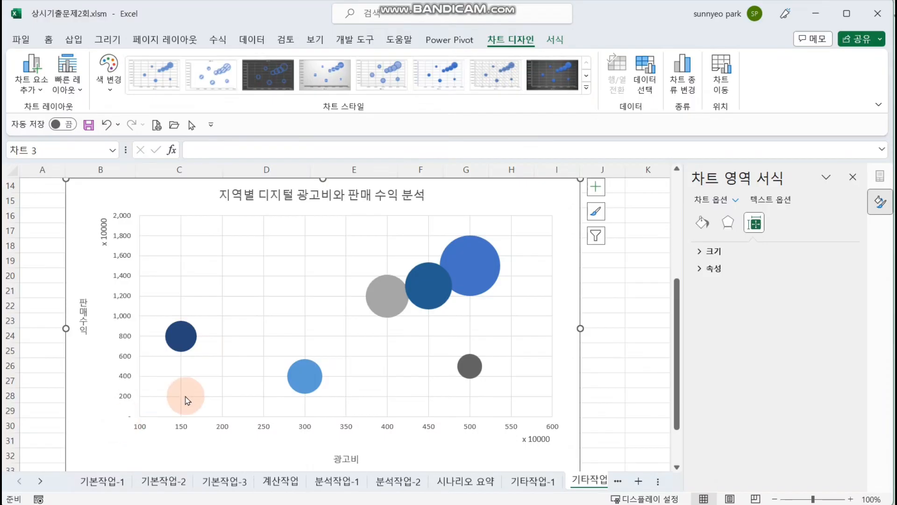
Step: Add a data label to the 서울 series bubble
left_click(475, 275)
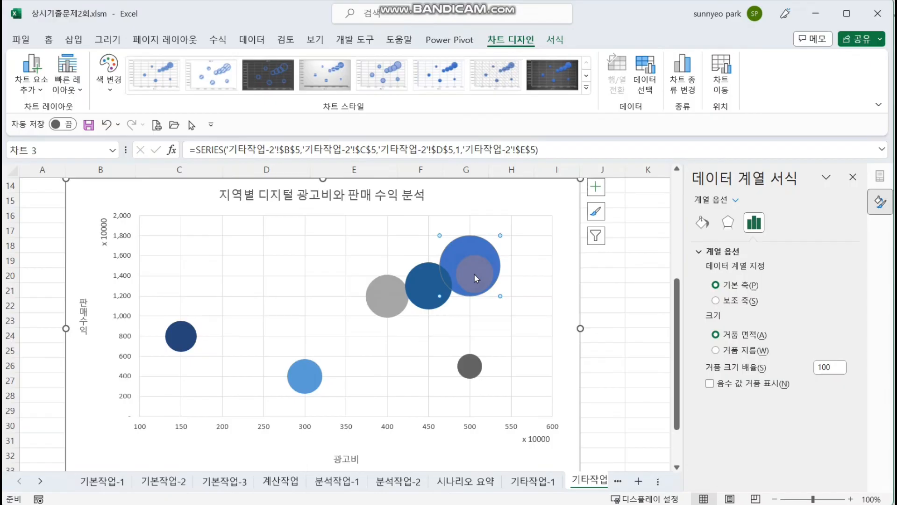
right_click(474, 269)
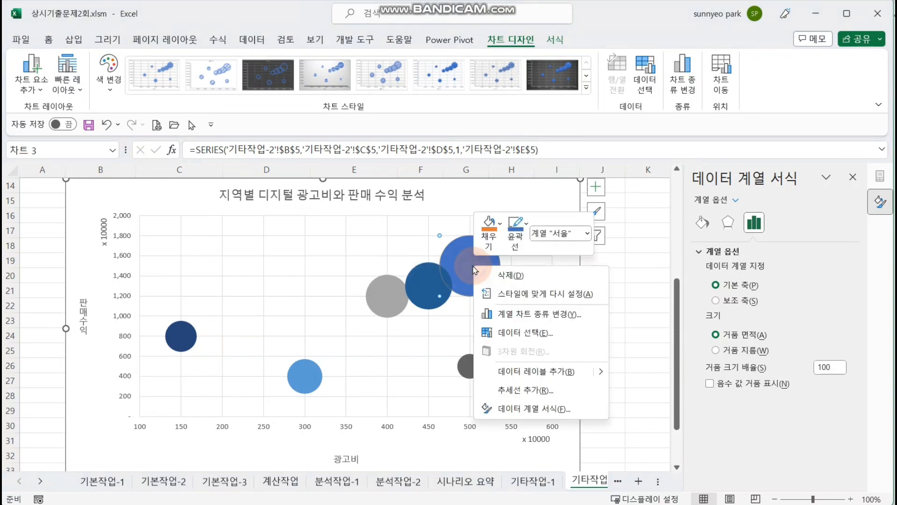
left_click(533, 371)
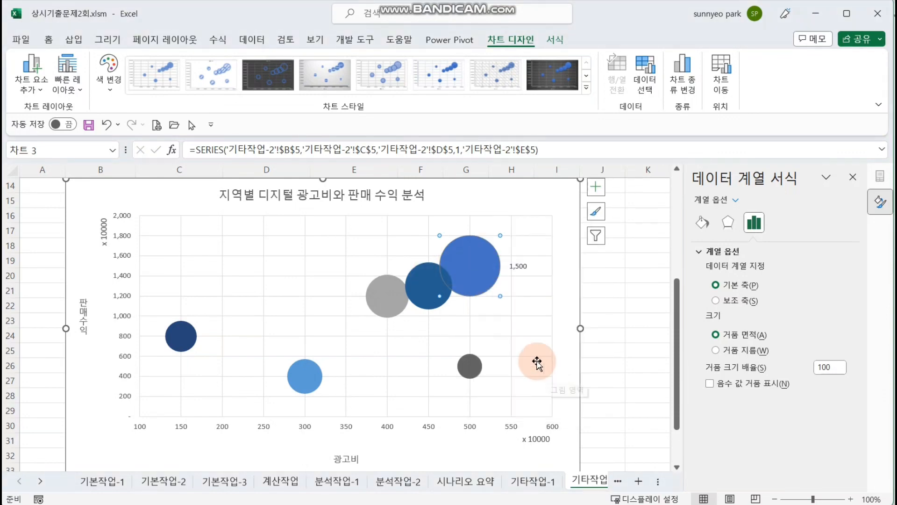
Step: Make the 서울 data label show the series name and bubble size instead of the Y value, positioned at the center (가운데)
left_click(523, 265)
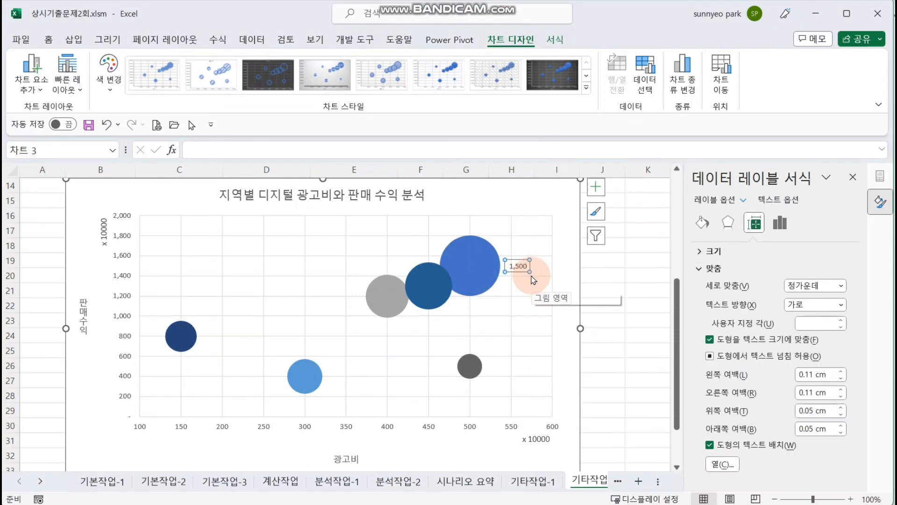
left_click(785, 225)
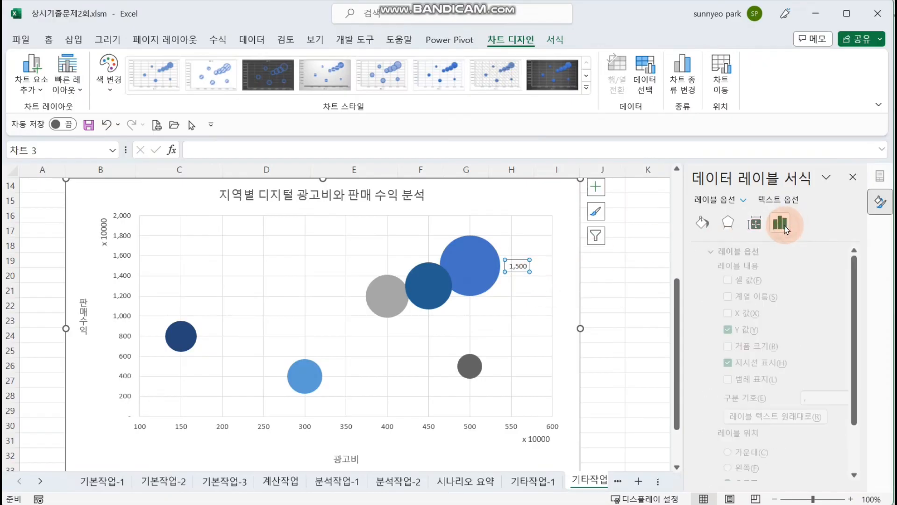
left_click(716, 297)
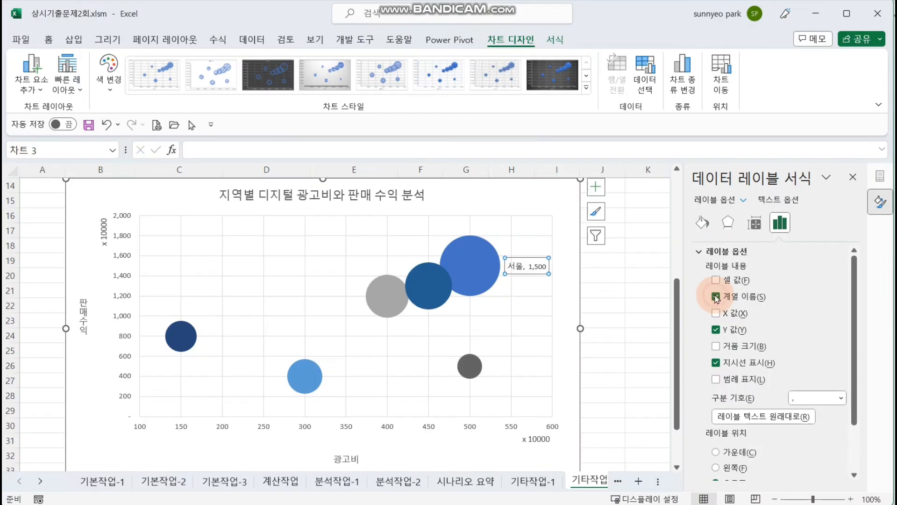
left_click(716, 330)
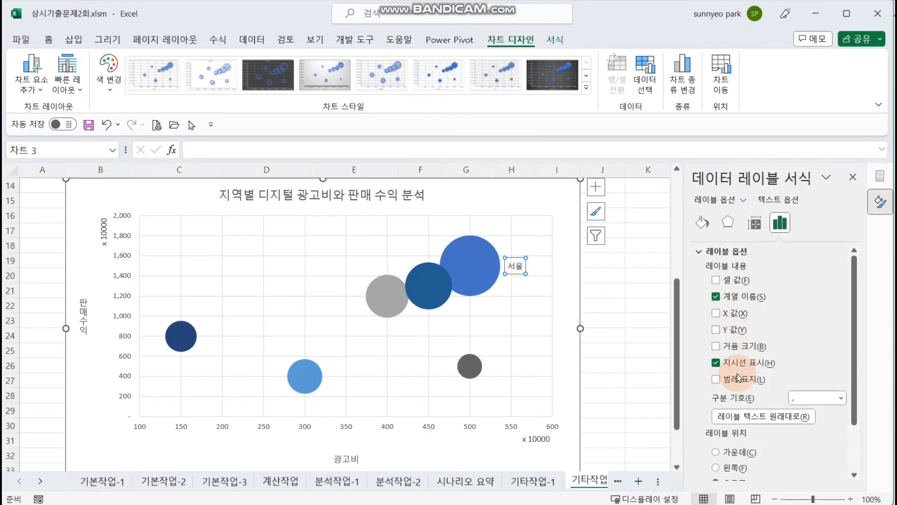
left_click(716, 347)
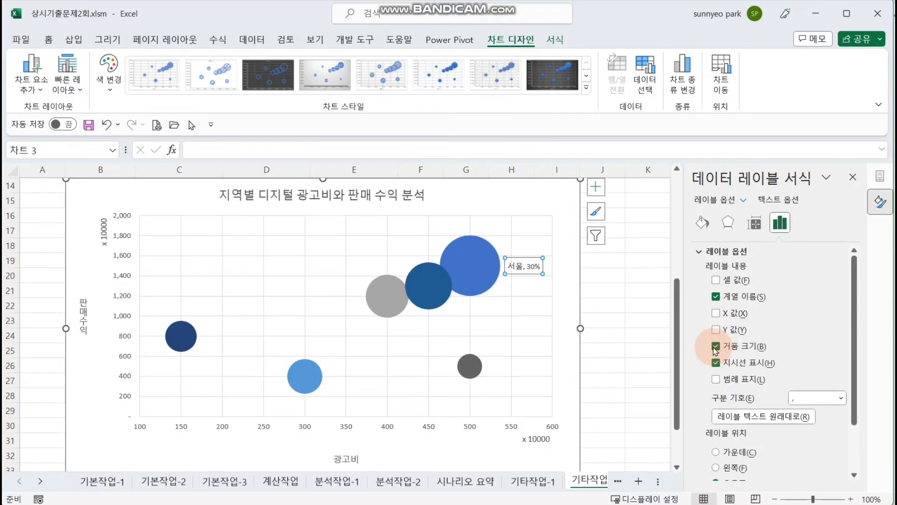
left_click(729, 452)
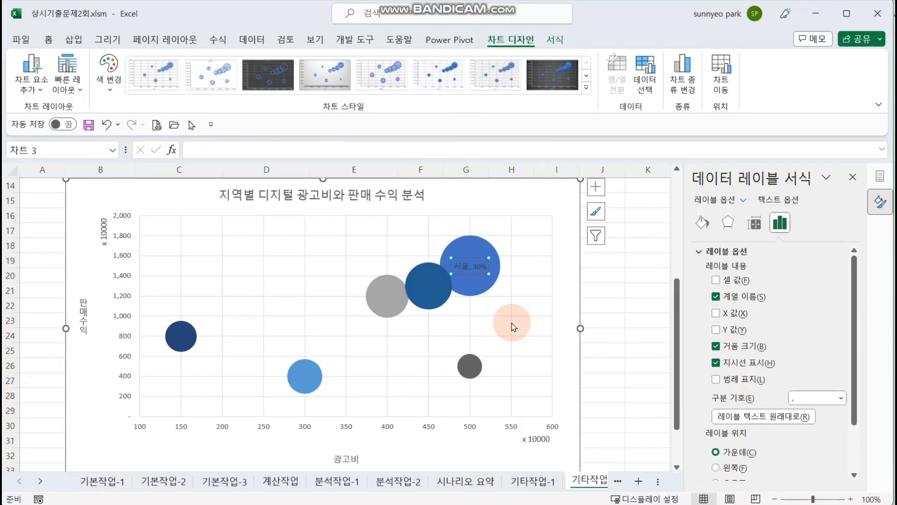
Step: Add a data label to the 울산 series bubble
left_click_drag(514, 328, 429, 285)
right_click(429, 282)
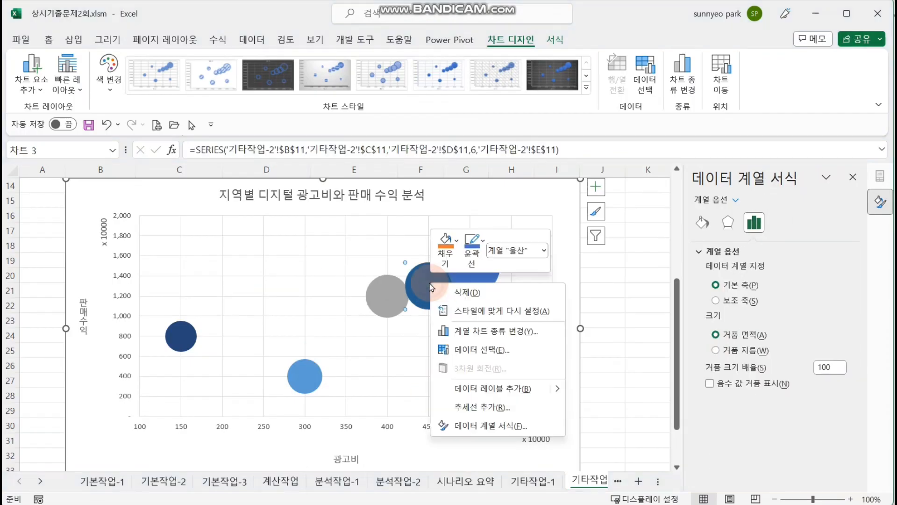
left_click(493, 388)
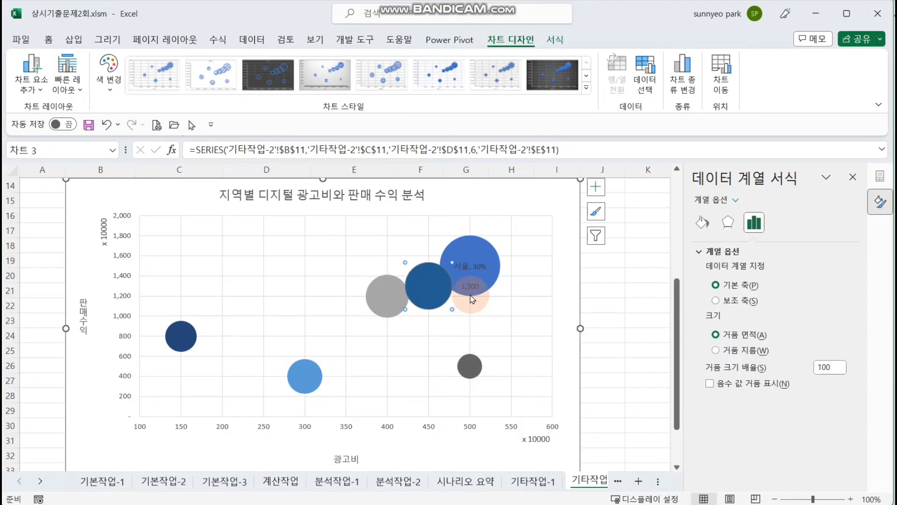
Step: Make the 울산 data label show the series name and bubble size instead of the Y value, positioned at the center (가운데)
left_click(470, 286)
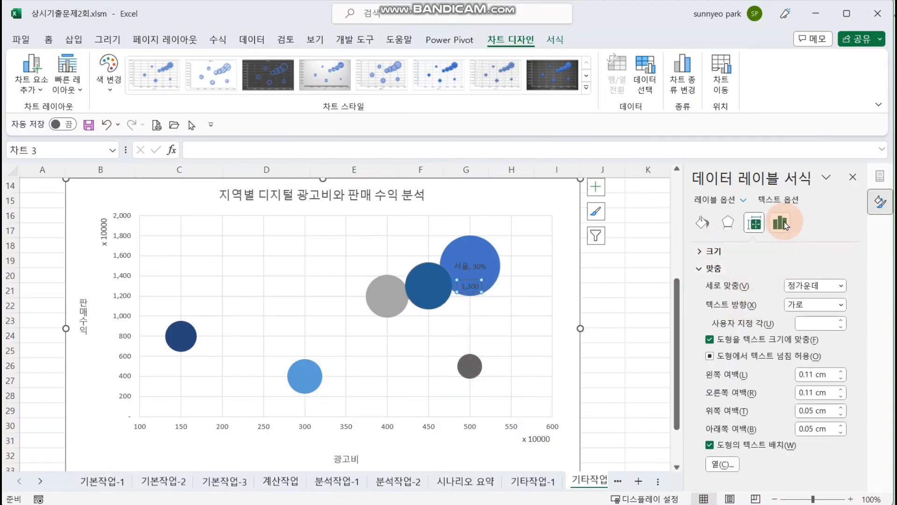
left_click(785, 227)
left_click(716, 297)
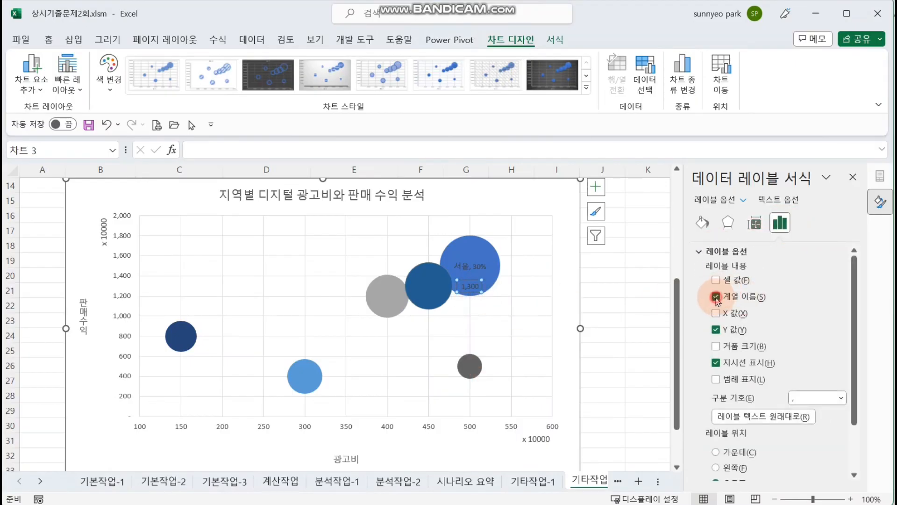
left_click(716, 329)
left_click(716, 346)
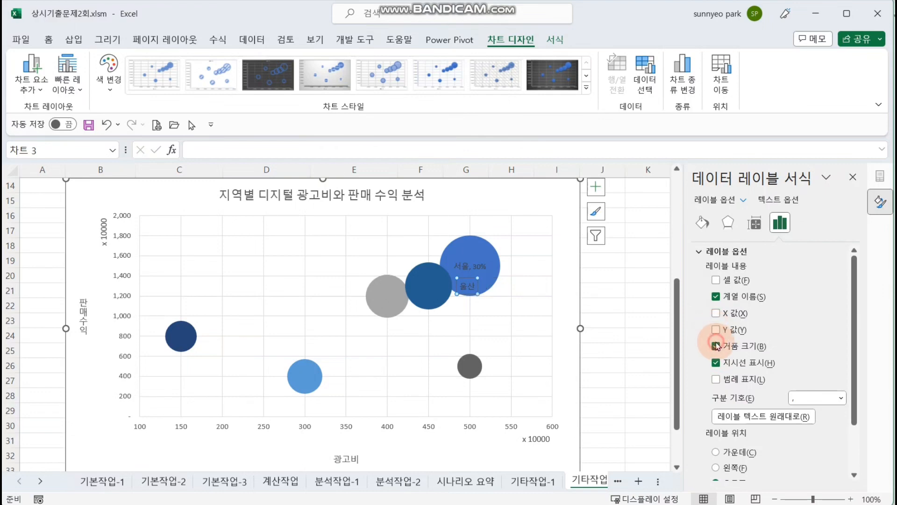
left_click(732, 452)
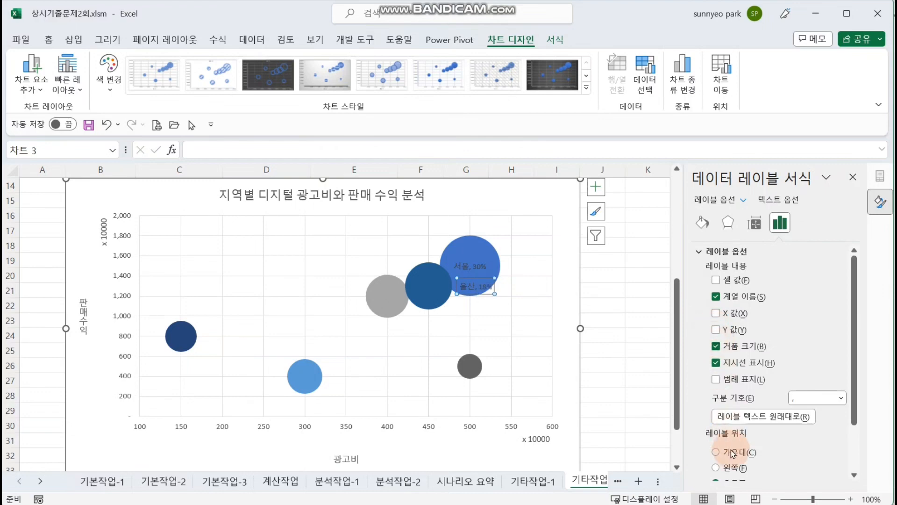
Step: Add a data label to the 부산 series bubble
left_click(393, 309)
right_click(389, 296)
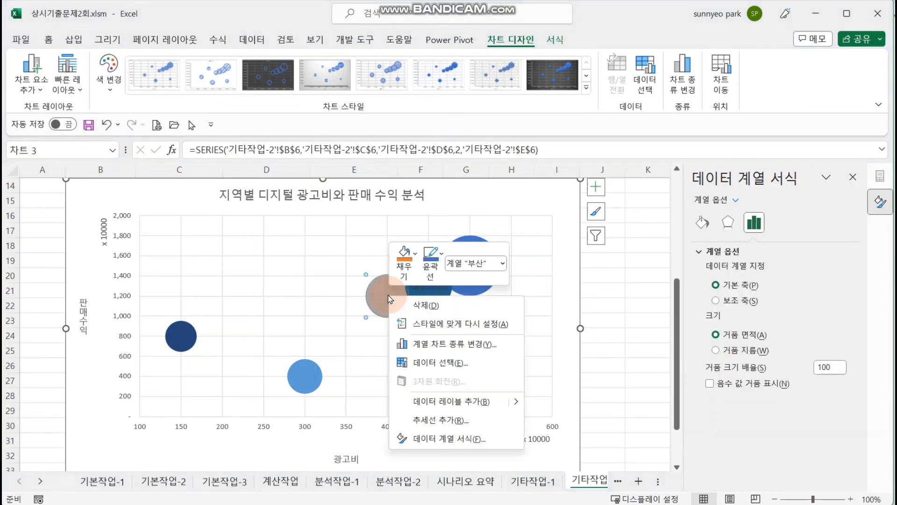
left_click(496, 401)
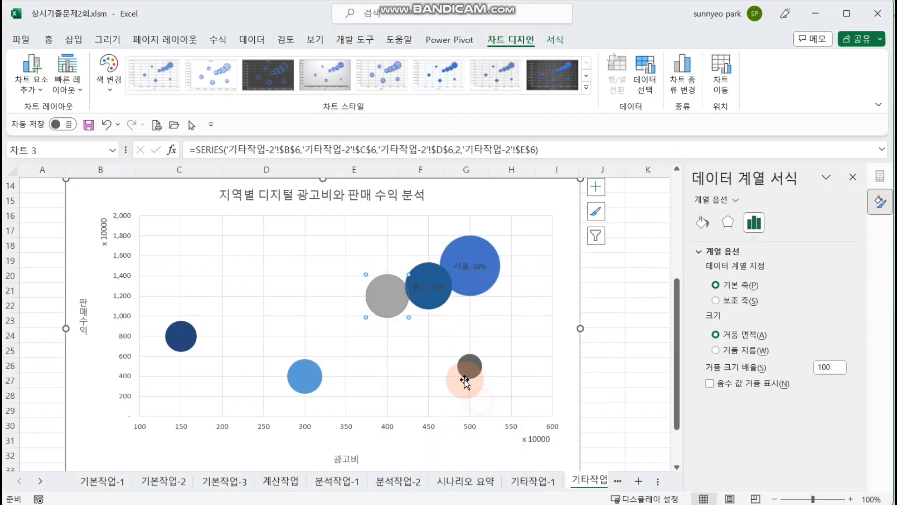
Step: Make the 부산 data label show the series name and bubble size instead of the Y value, positioned at the center (가운데)
left_click(426, 295)
left_click(780, 223)
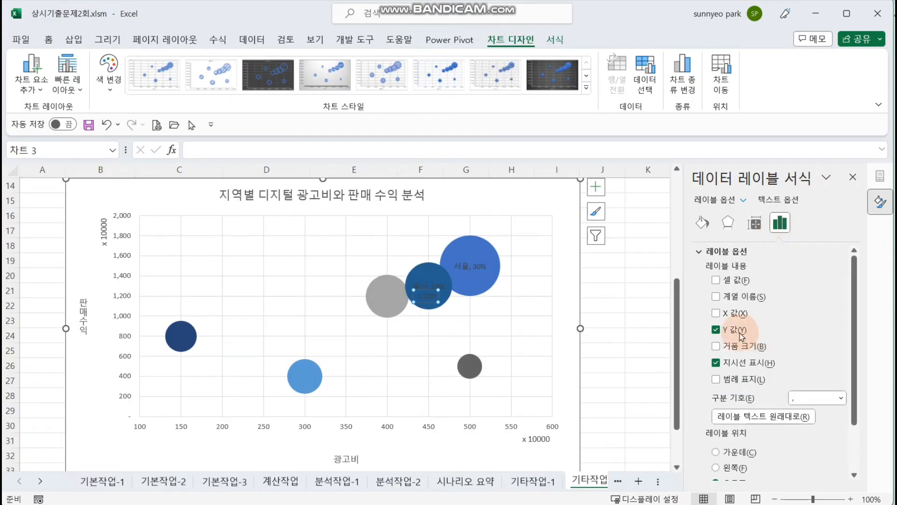
left_click(716, 296)
left_click(715, 330)
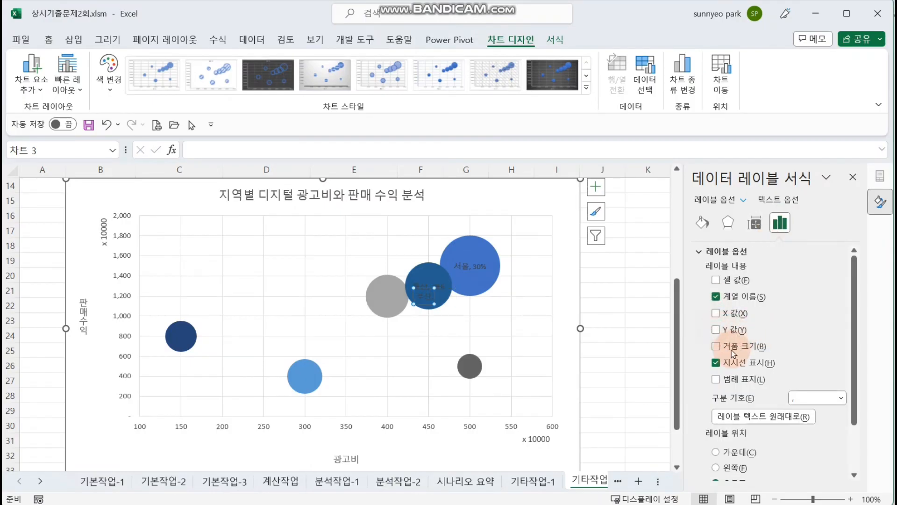
left_click(716, 452)
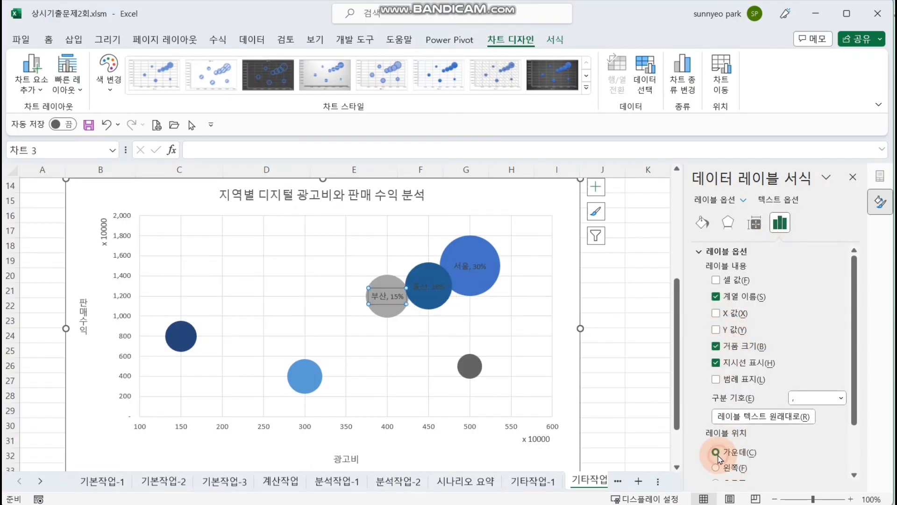
Step: Add a data label to the 광주 series bubble
left_click(466, 372)
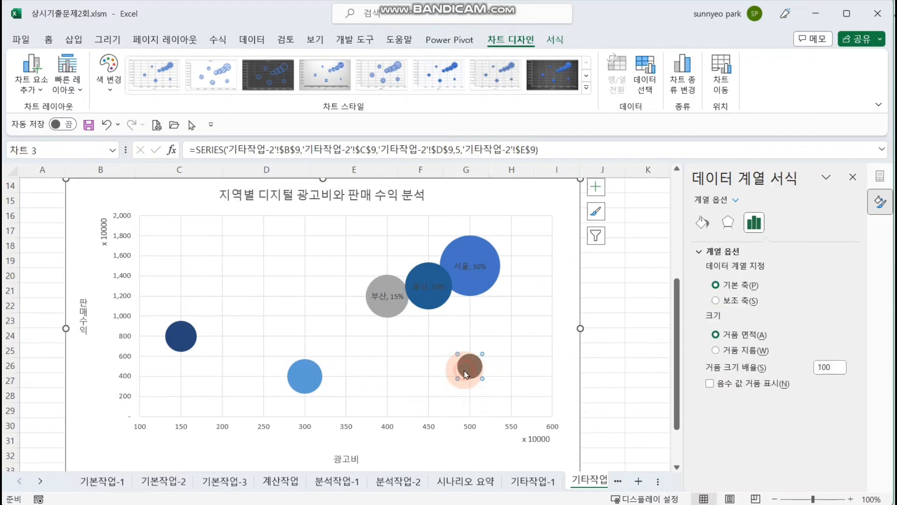
right_click(475, 369)
left_click(563, 320)
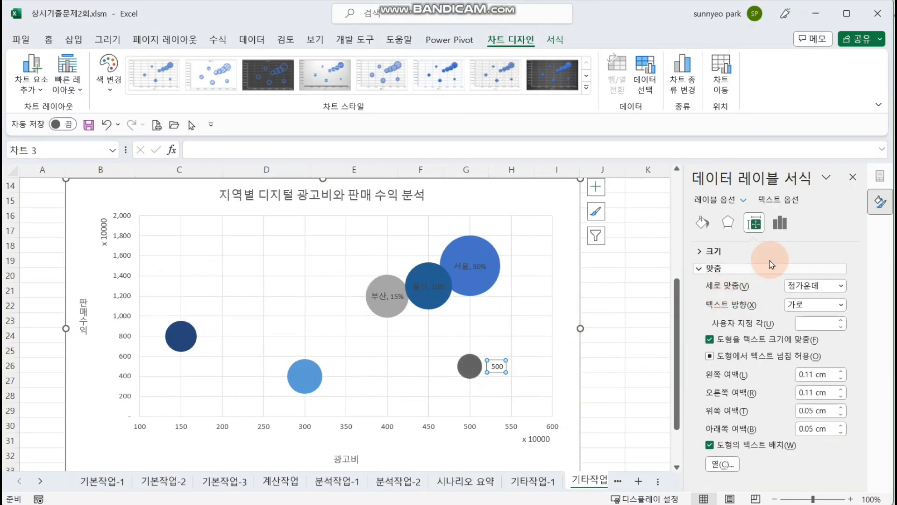
Step: Make the 광주 data label show the series name and bubble size instead of the Y value, positioned at the center (가운데)
left_click(780, 223)
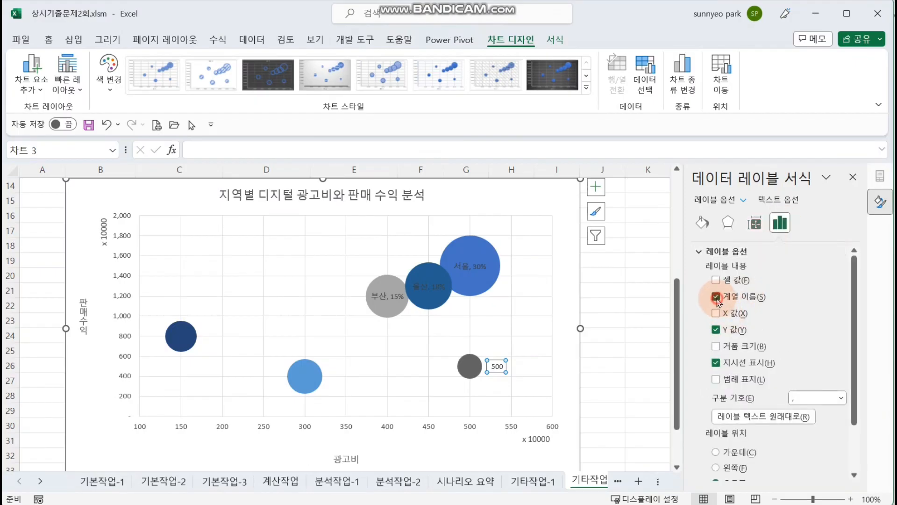
left_click(715, 330)
left_click(716, 346)
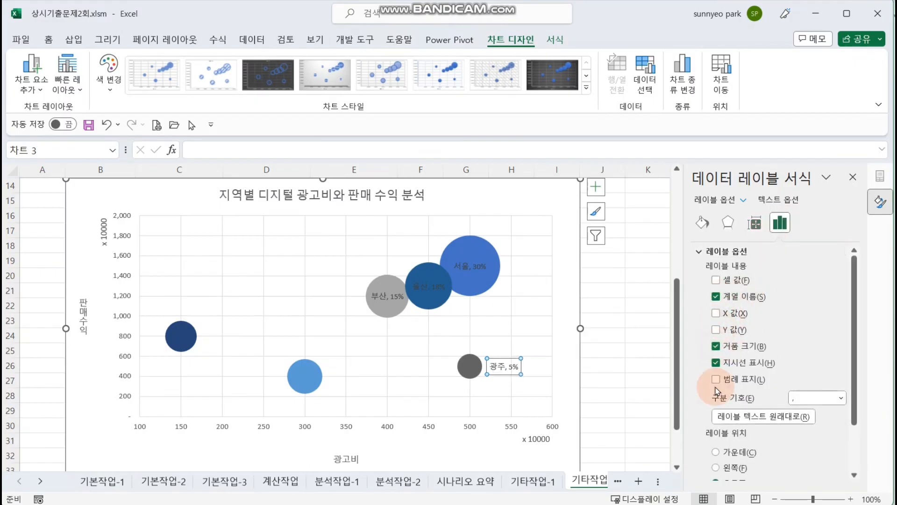
left_click(715, 451)
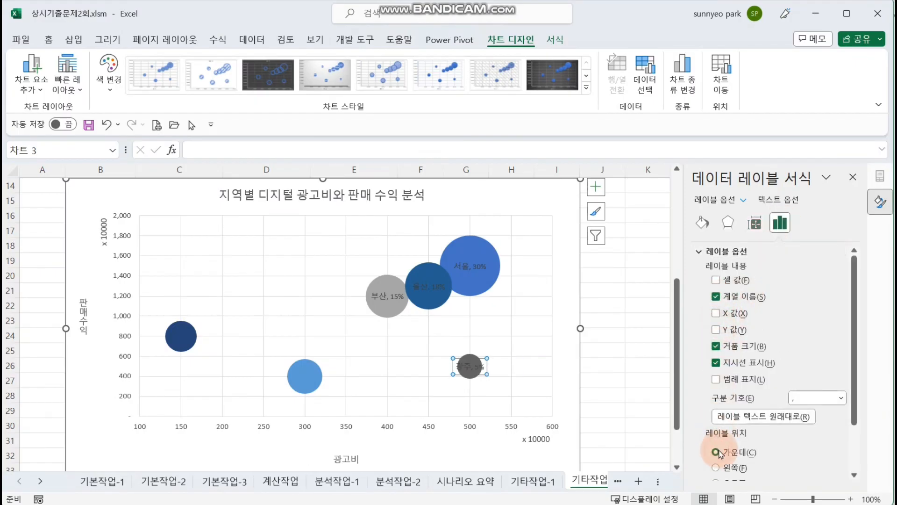
Step: Add a data label to the 인천 series bubble
left_click(172, 332)
right_click(183, 333)
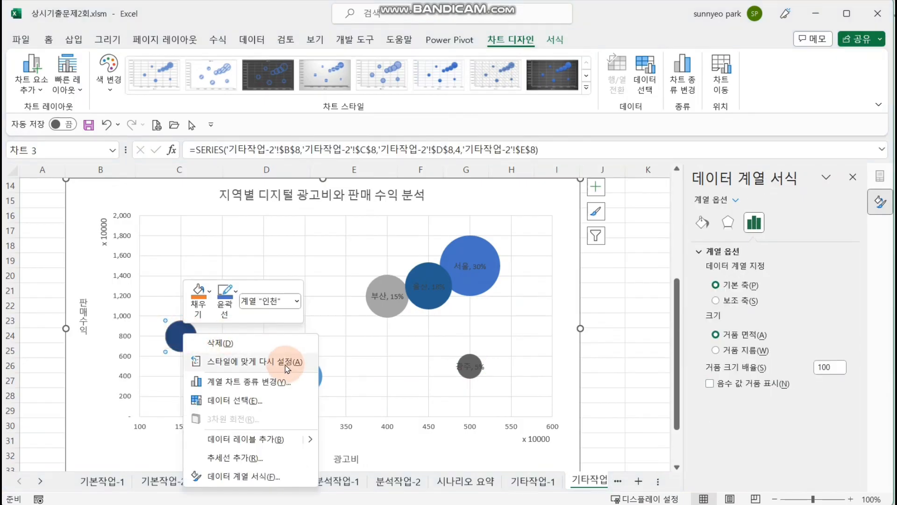
left_click(269, 439)
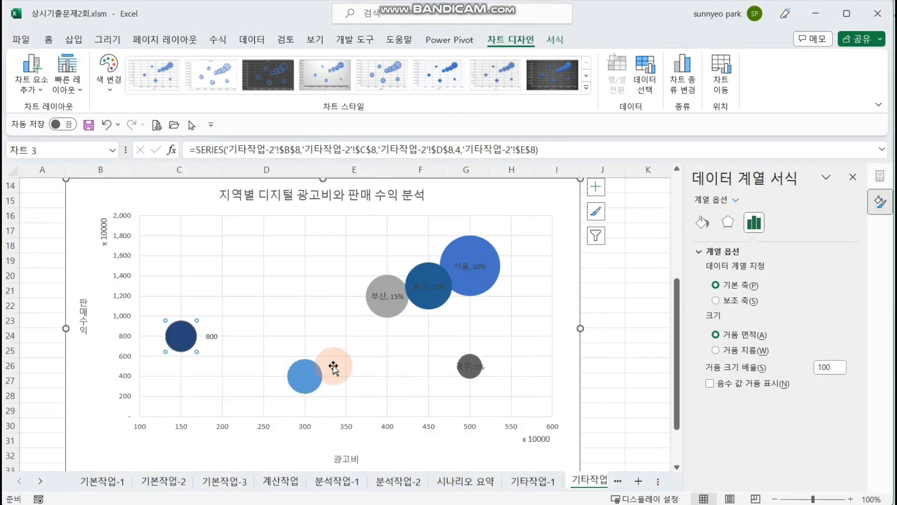
Step: Make the 인천 data label show the series name and bubble size instead of the Y value, positioned at the center (가운데)
left_click(211, 336)
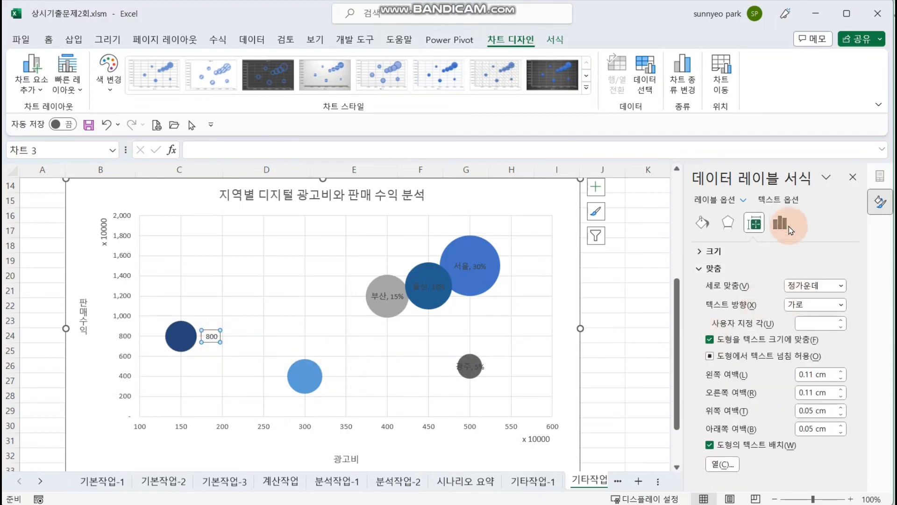
left_click(790, 229)
left_click(716, 296)
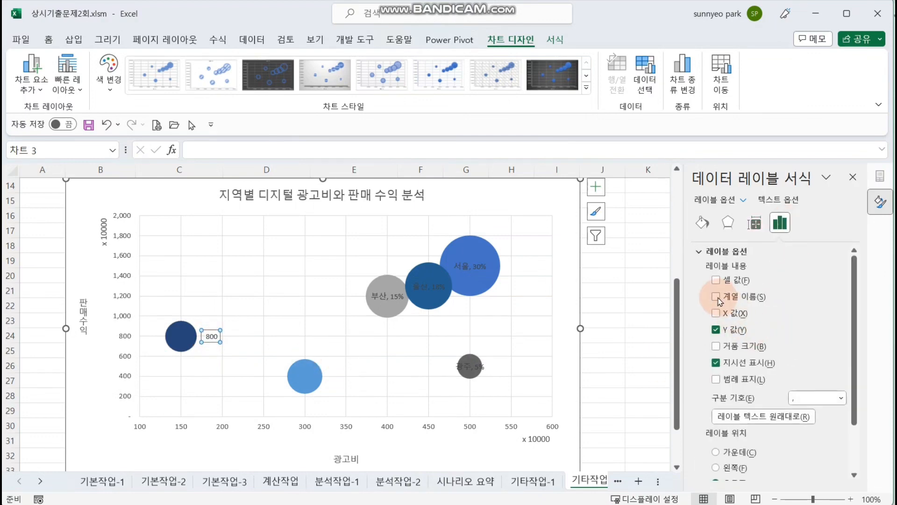
left_click(726, 327)
left_click(717, 346)
left_click(720, 450)
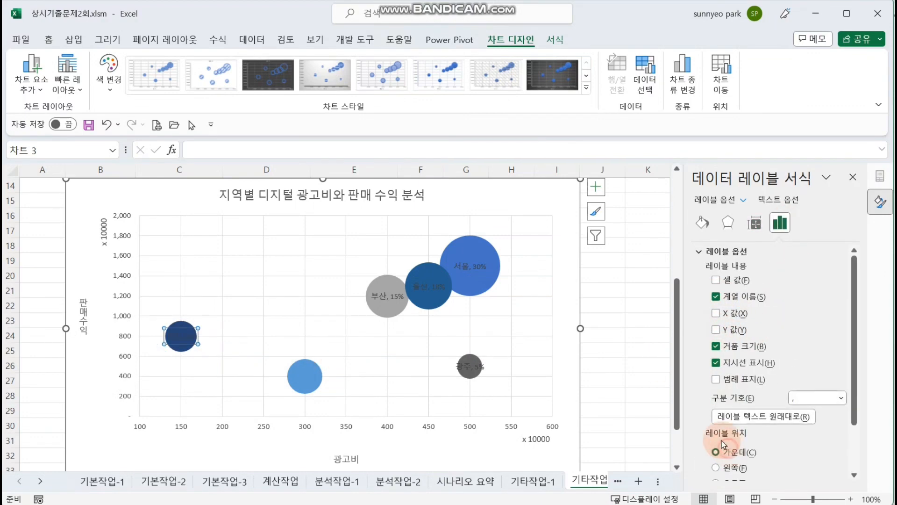
Step: Add a data label to the 대구 series bubble
left_click(306, 375)
right_click(297, 381)
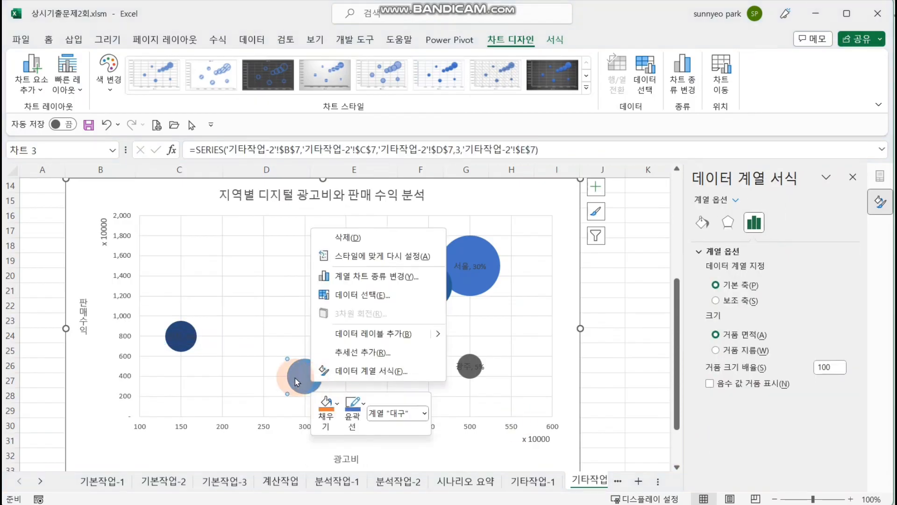
left_click(388, 333)
Step: Make the 대구 data label show the series name and bubble size instead of the Y value, positioned at the center (가운데)
left_click(333, 379)
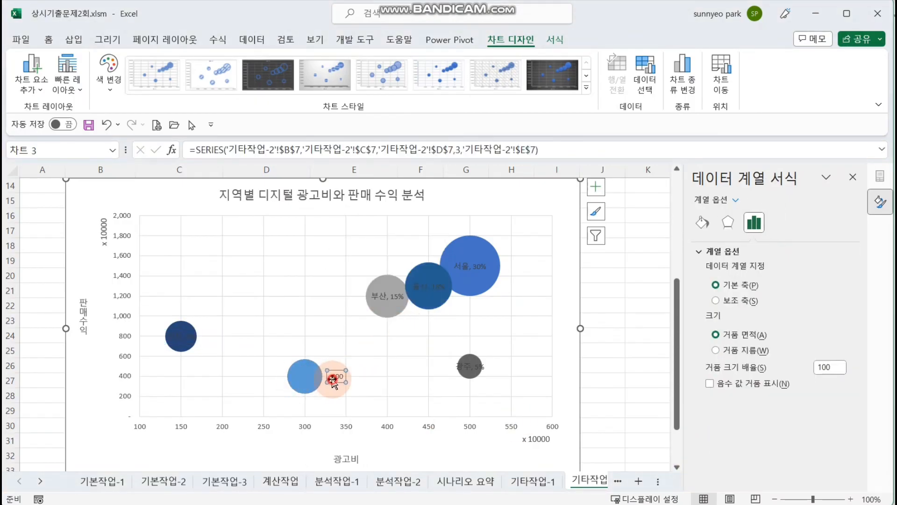
left_click(780, 223)
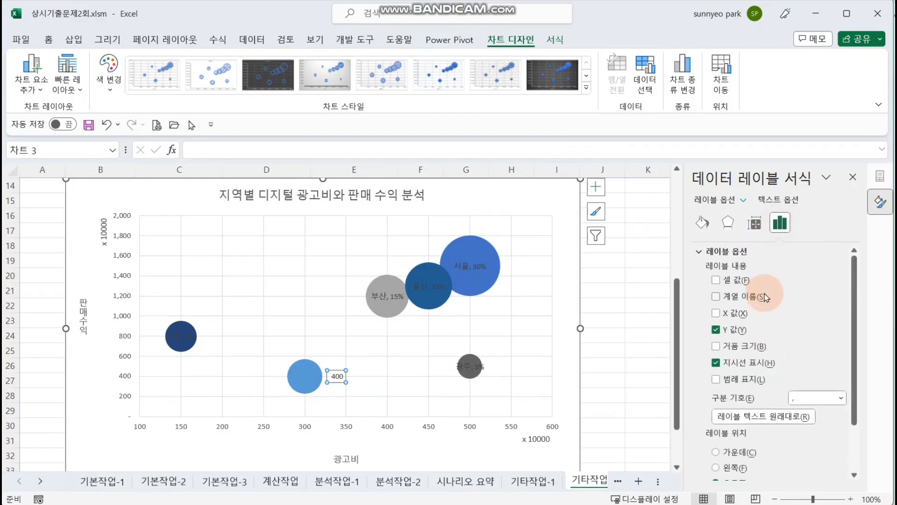
left_click(716, 297)
left_click(715, 330)
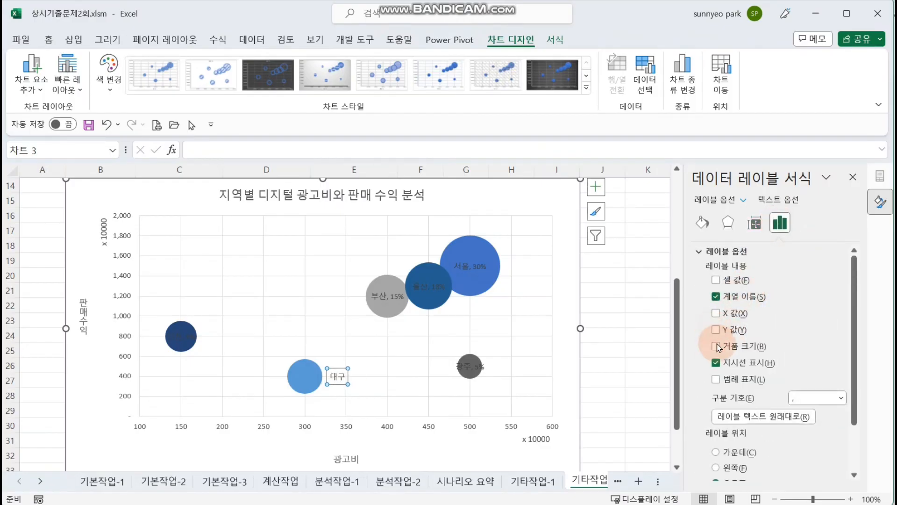
left_click(716, 346)
left_click(715, 452)
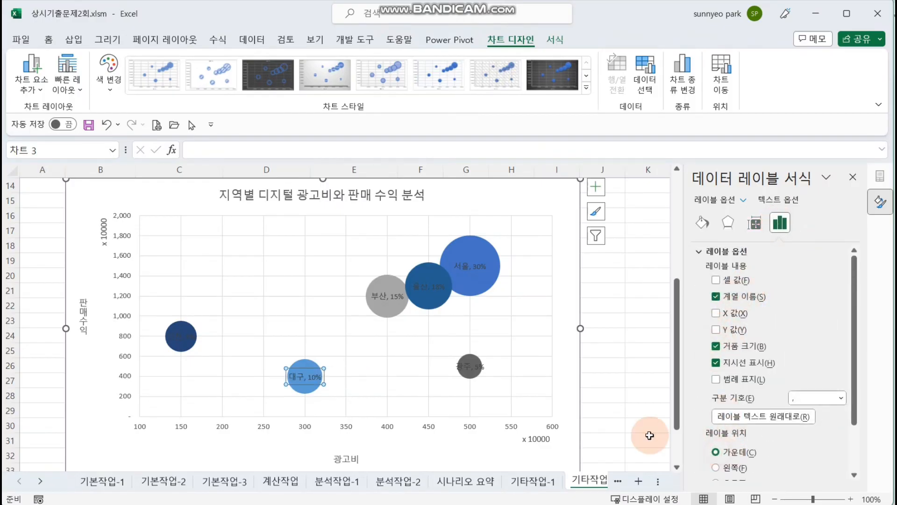
Step: Change the chart's colors to the 다양한 색상표 1 palette
left_click(413, 377)
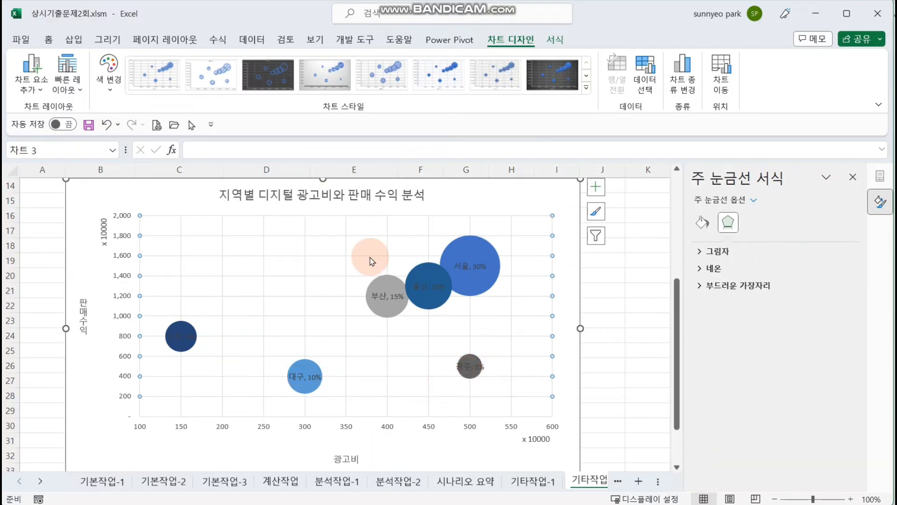
left_click(552, 194)
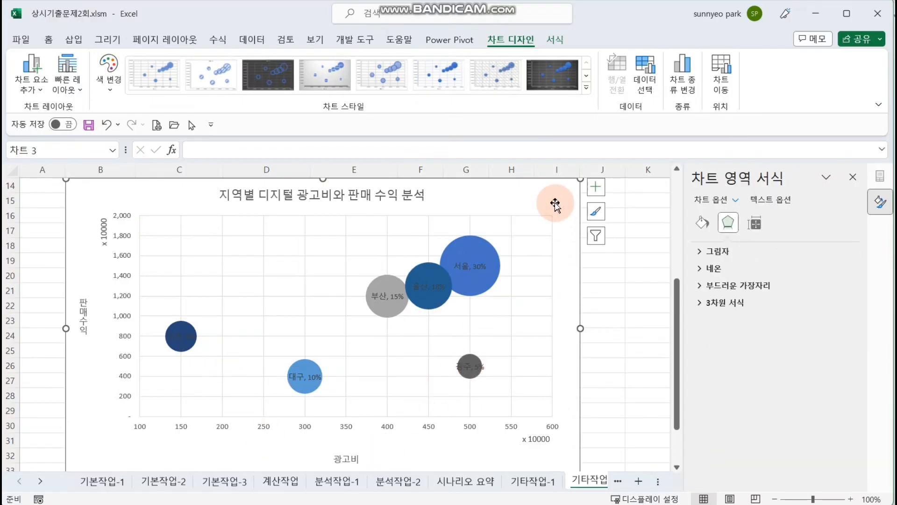
left_click(522, 42)
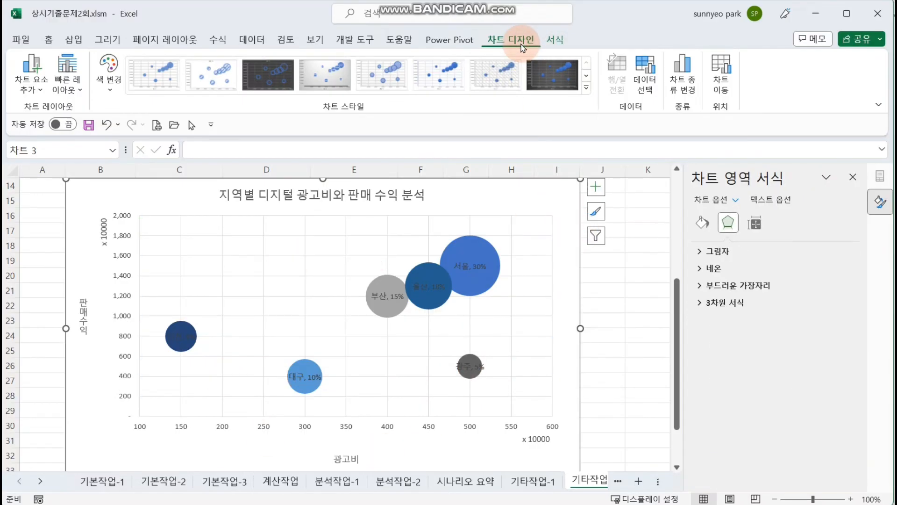
left_click(113, 81)
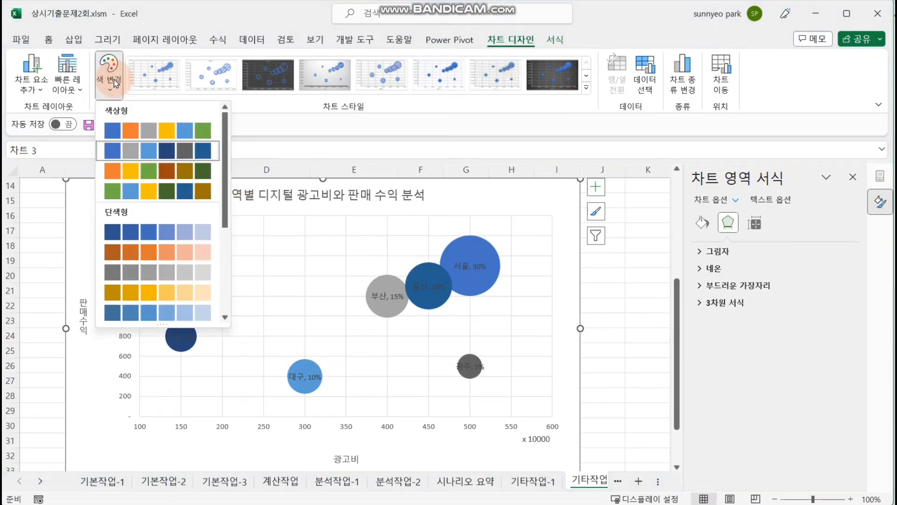
left_click(150, 129)
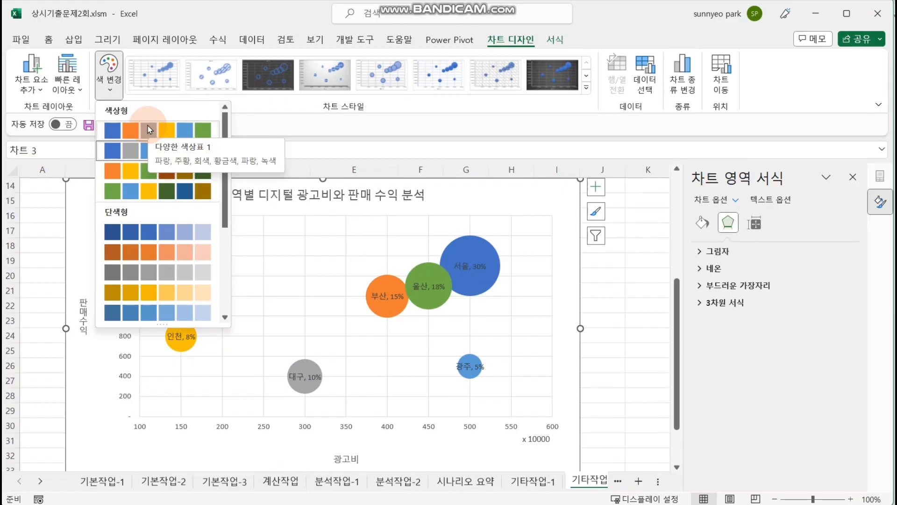
left_click(149, 128)
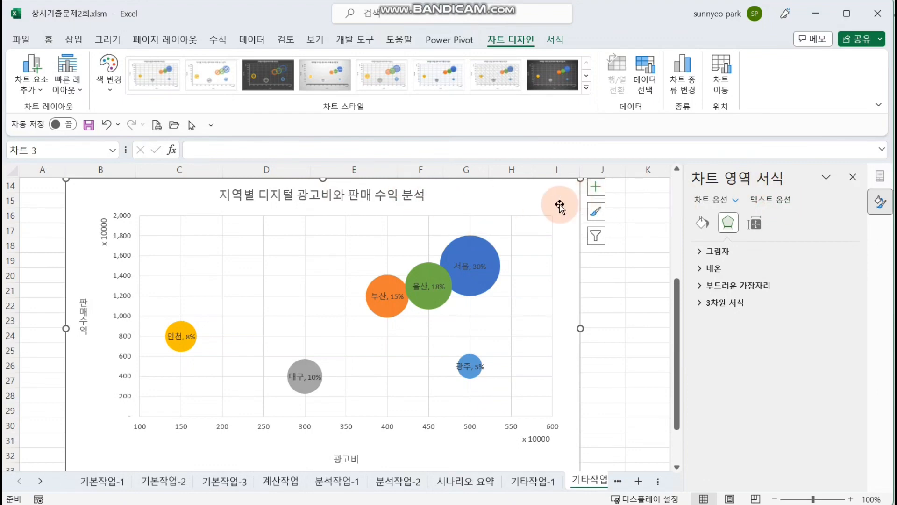
Step: Give the chart area's border rounded corners and close the formatting pane
left_click(702, 223)
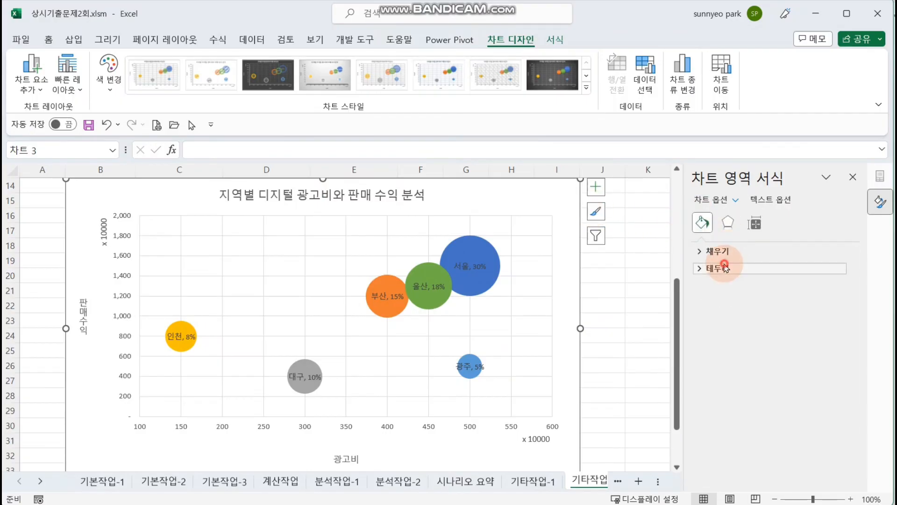
left_click(720, 268)
scroll(839, 374, "down", 3)
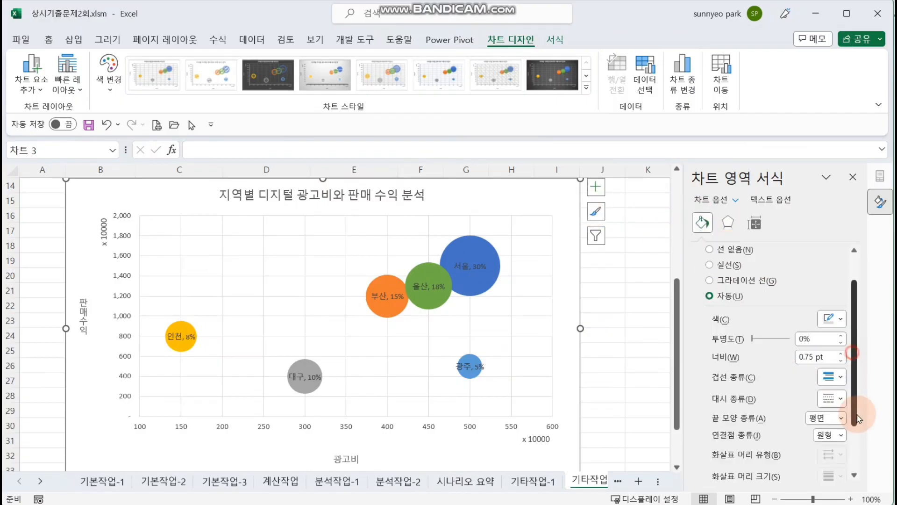
left_click(633, 332)
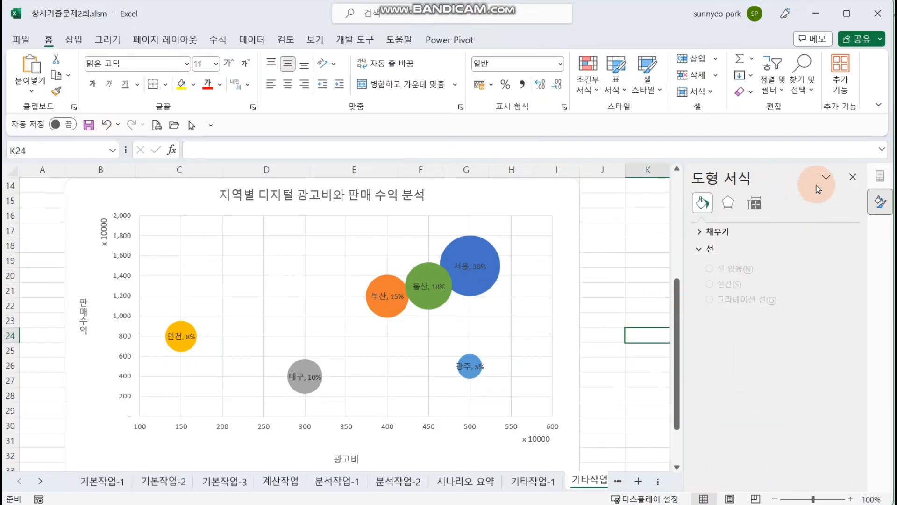
left_click(853, 176)
Step: Reduce the worksheet zoom to 90% and review the whole bubble chart
left_click(776, 499)
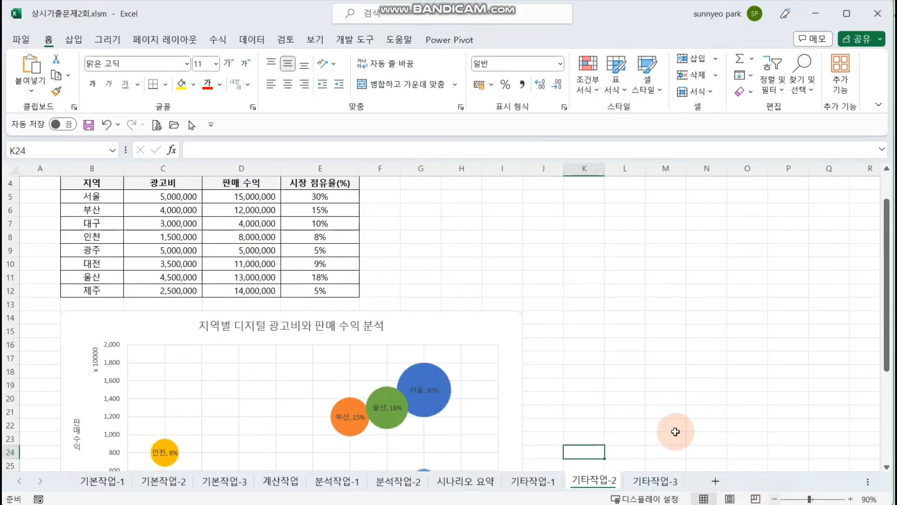
left_click(627, 391)
scroll(631, 388, "down", 5)
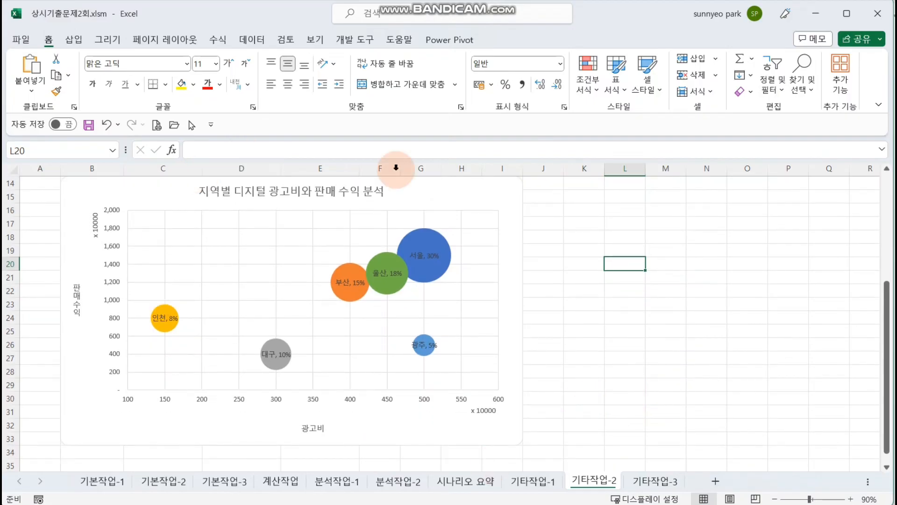